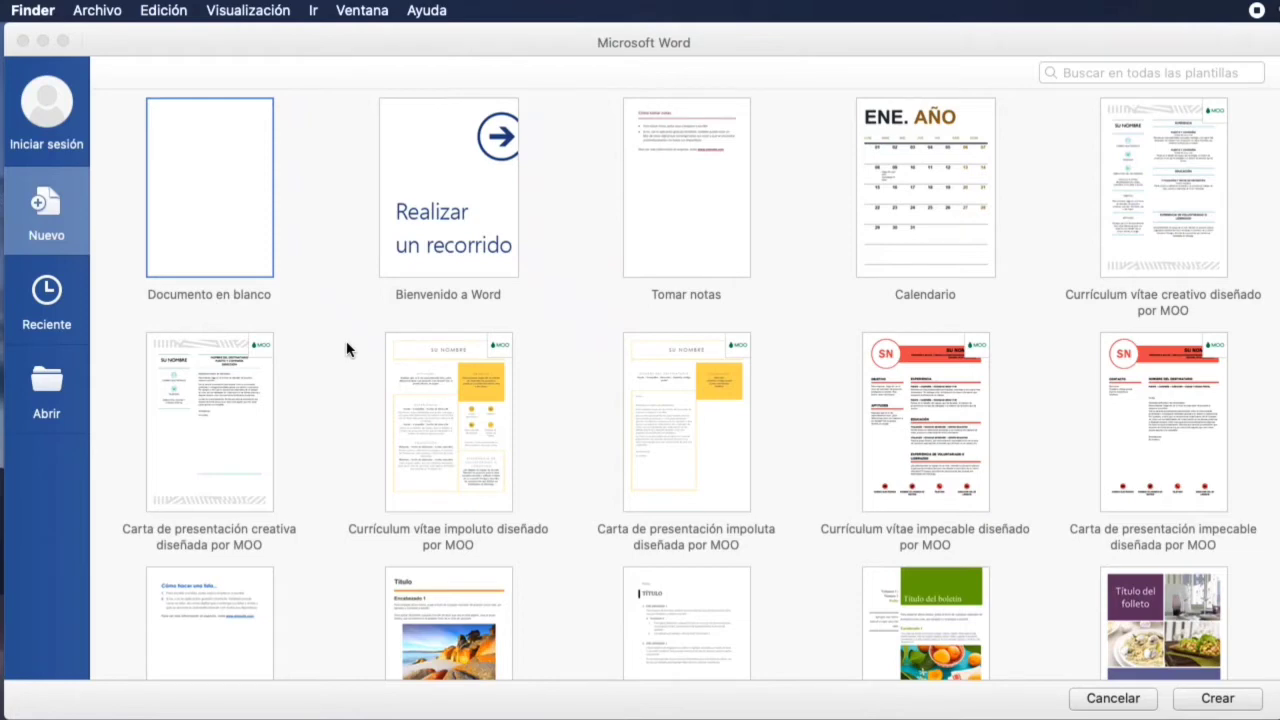
Create a new blank document from the template gallery.
left_click(526, 38)
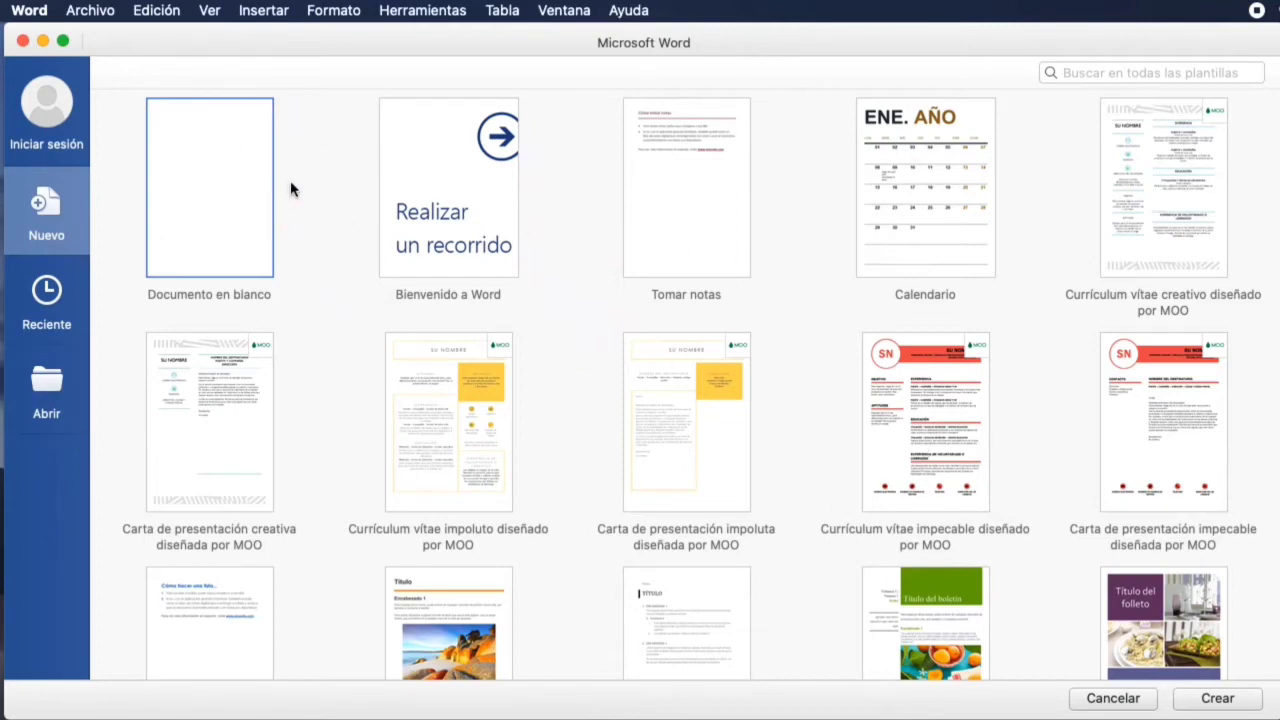
double_click(220, 176)
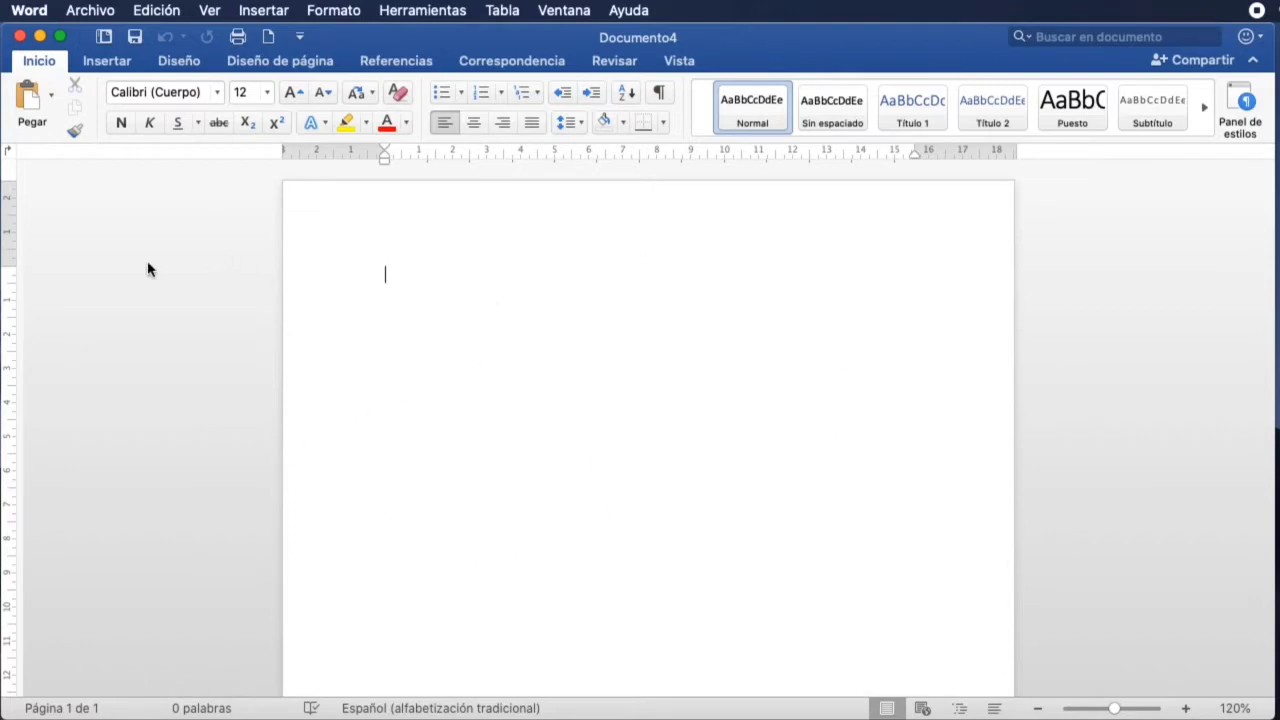
scroll(391, 306, "down", 1)
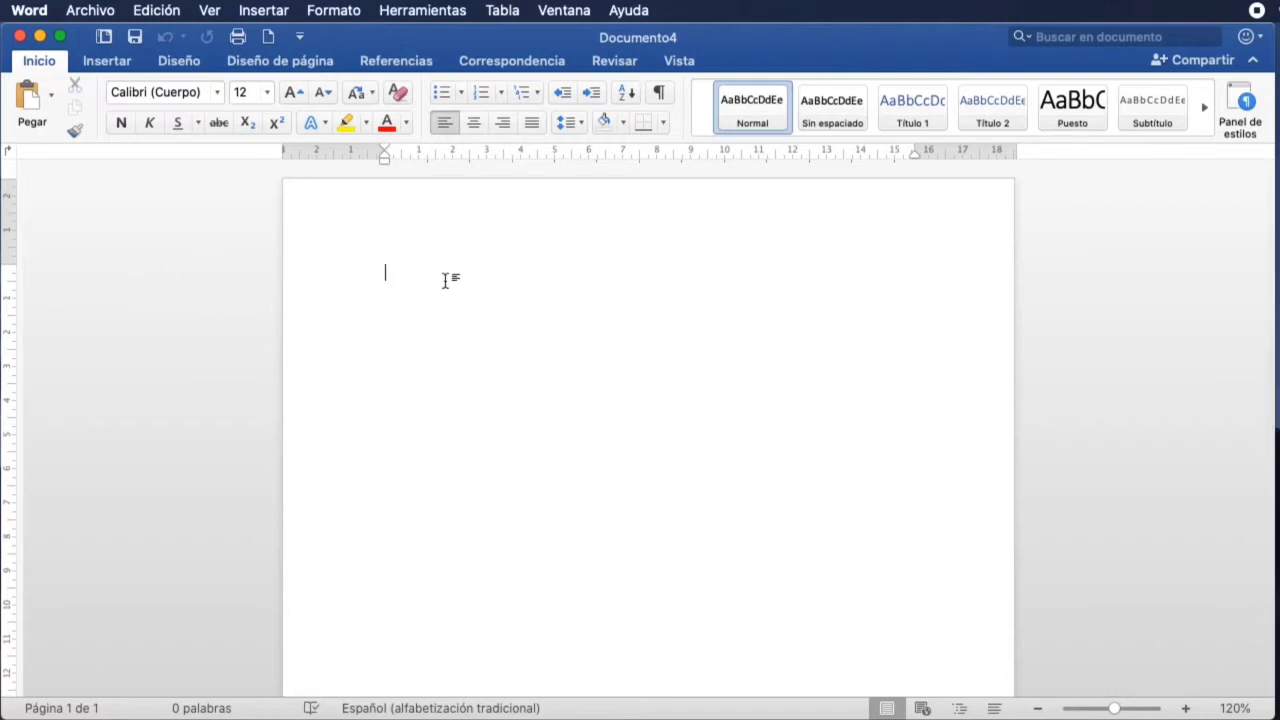
Write "Nombre y Apellido" on the first line and add blank lines below it.
type("Nombre y Apellido")
scroll(440, 313, "down", 5)
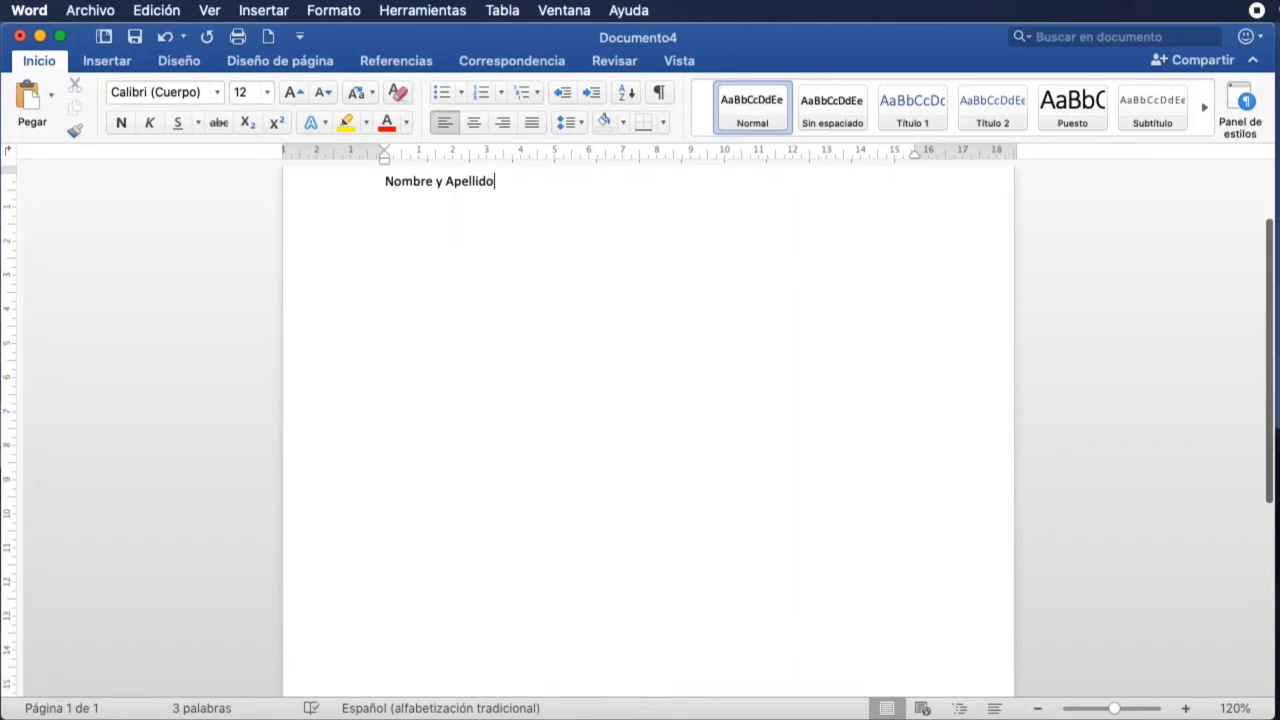
scroll(440, 313, "up", 3)
scroll(440, 313, "up", 1)
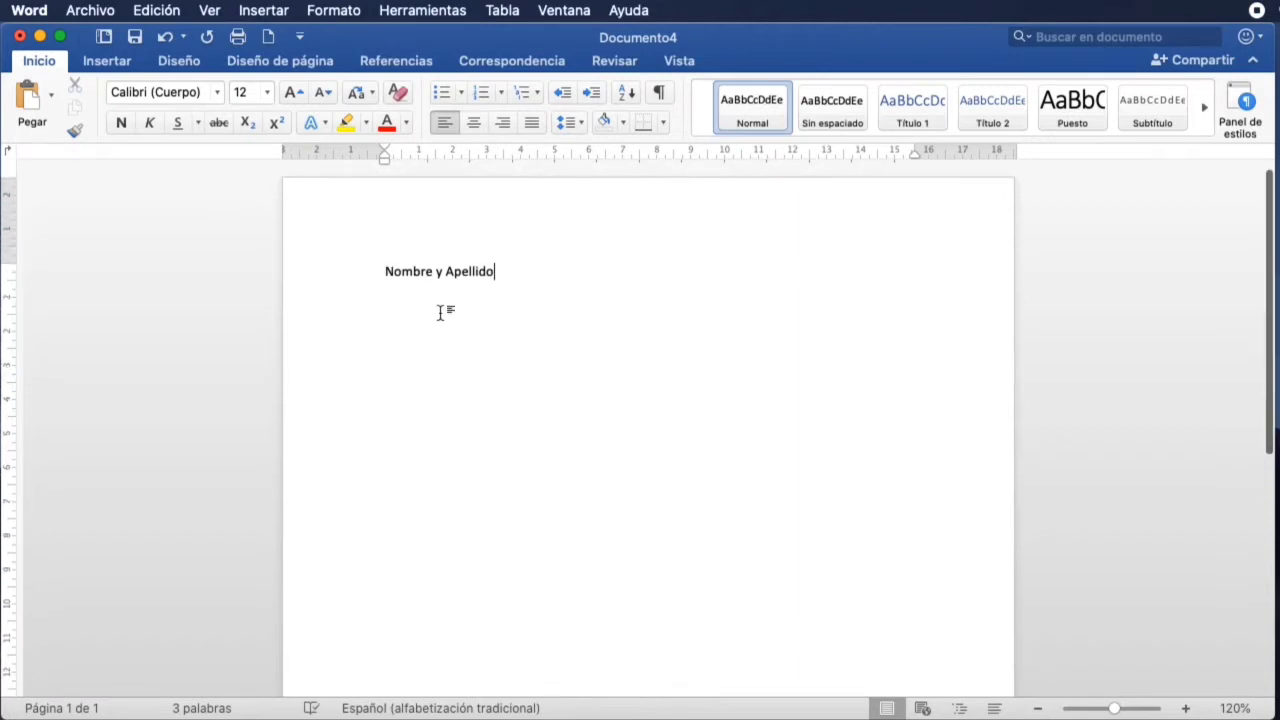
key("Return")
key("Return")
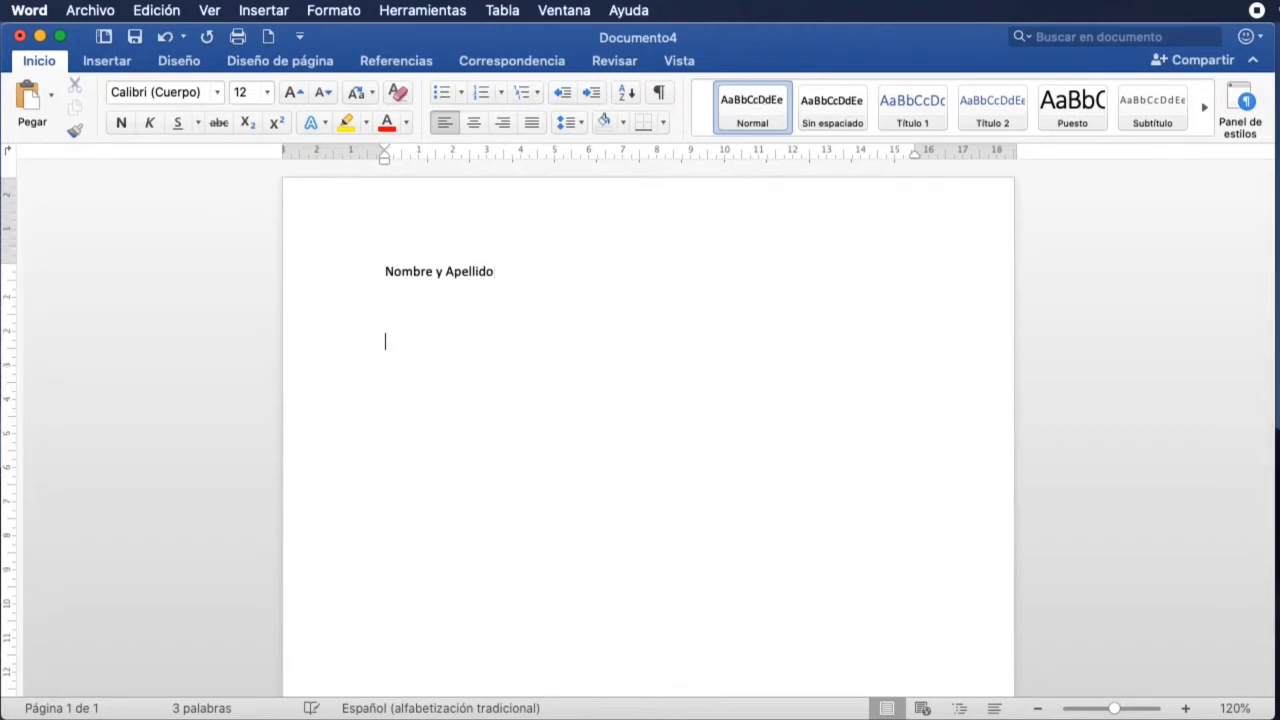
scroll(351, 280, "down", 1)
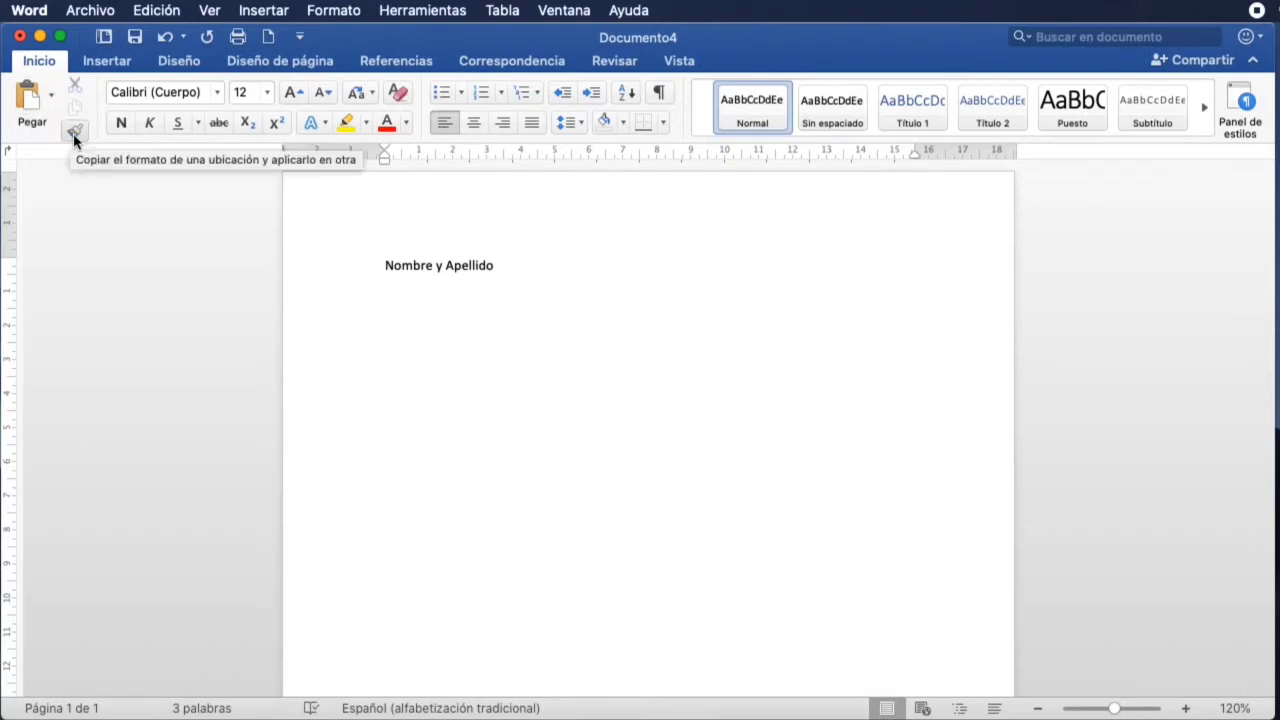
Copy the "Nombre y Apellido" line and paste four copies of it a few lines below.
left_click(385, 265)
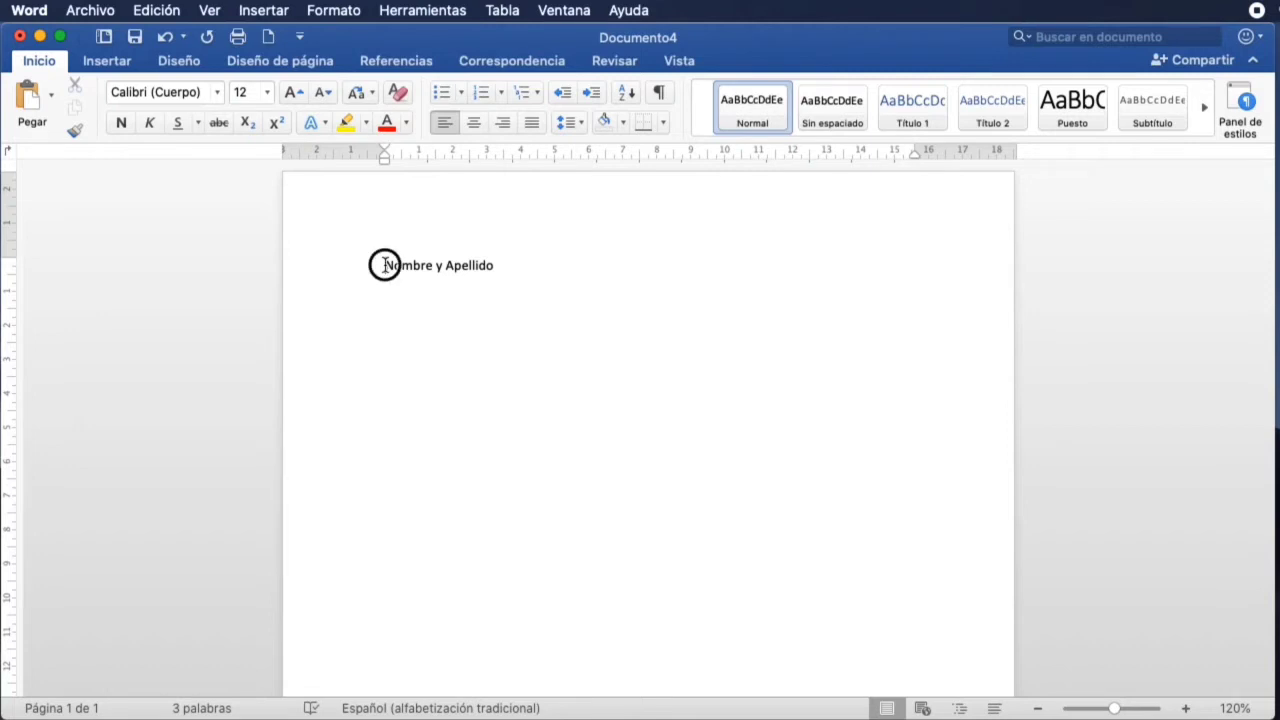
left_click_drag(385, 265, 494, 267)
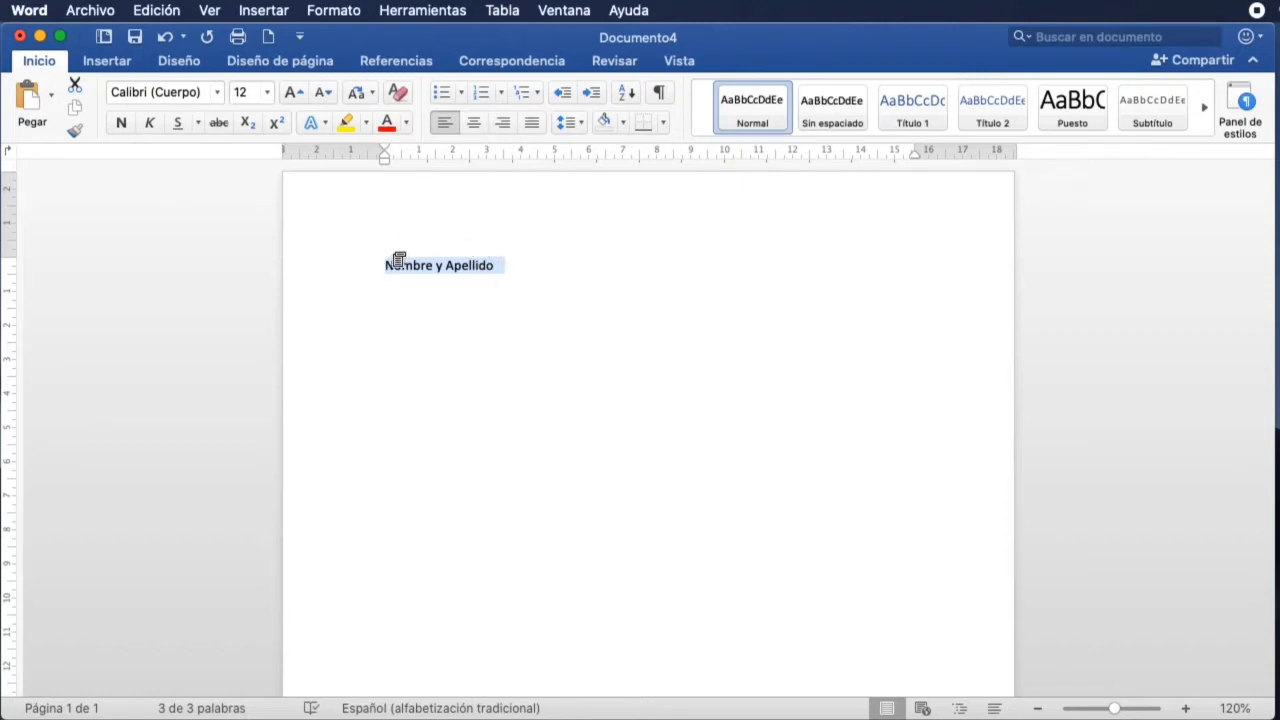
left_click(76, 112)
left_click(523, 267)
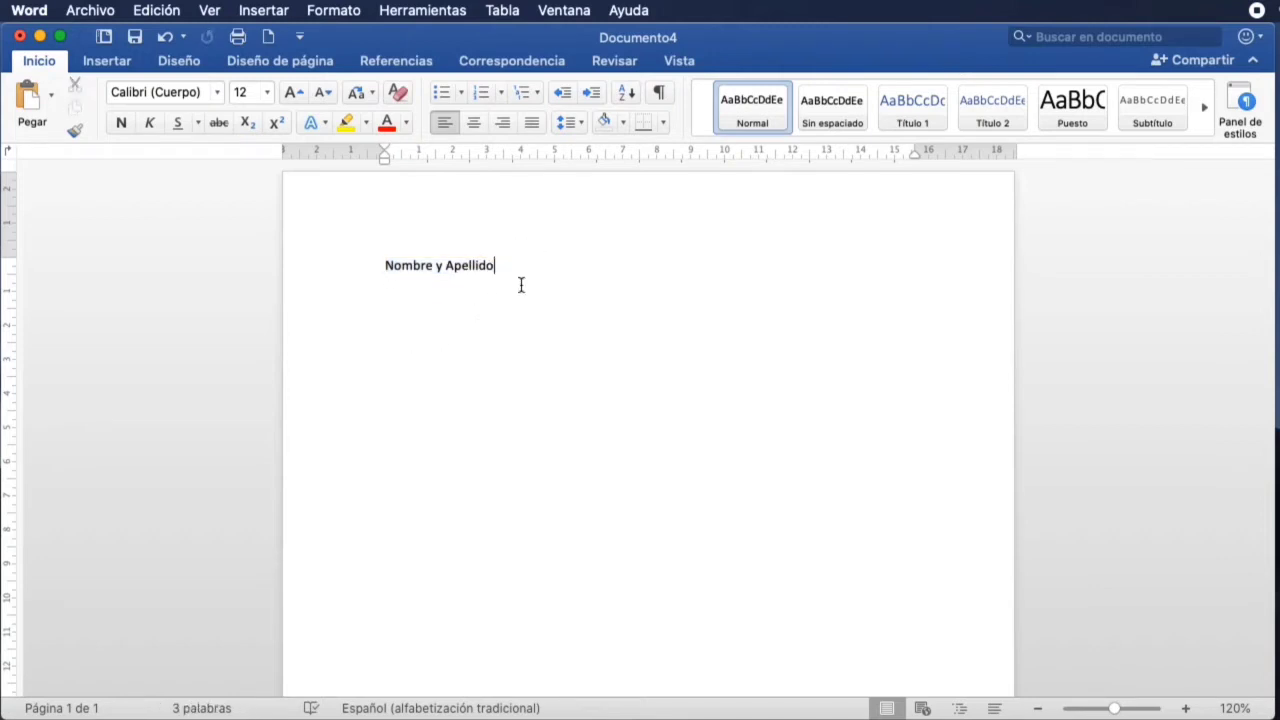
key("Return")
left_click(28, 97)
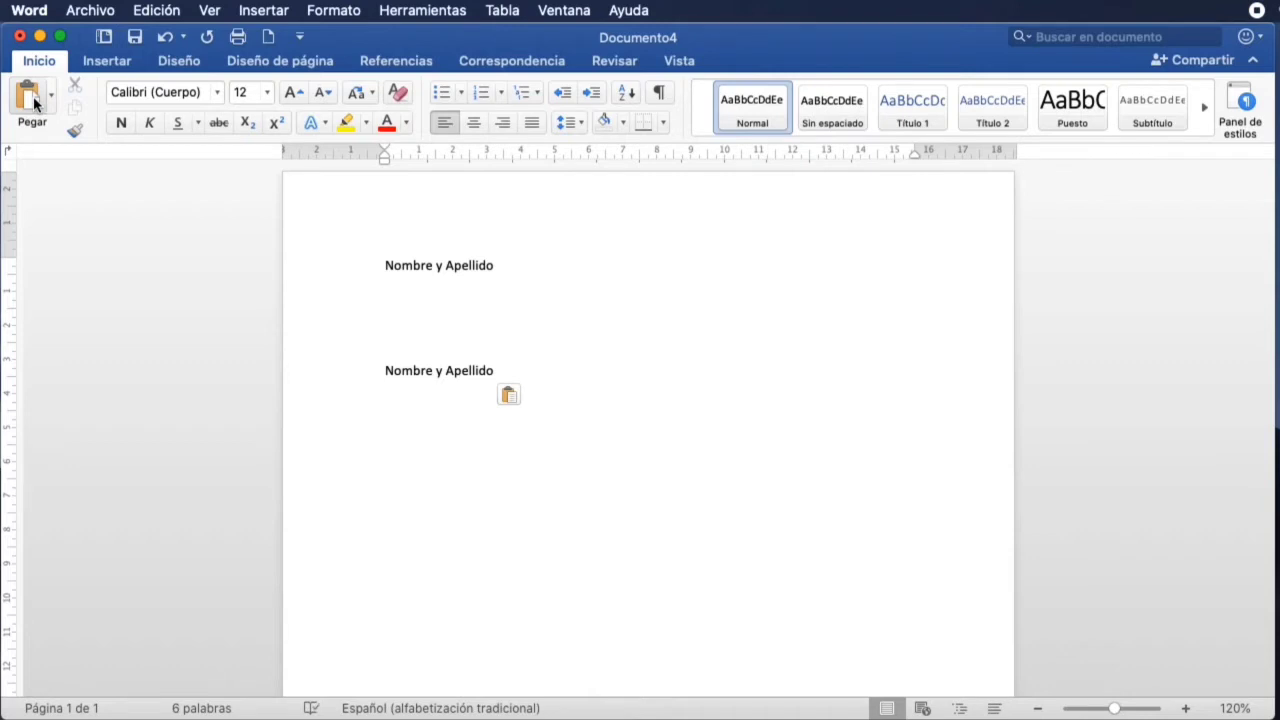
left_click(30, 97)
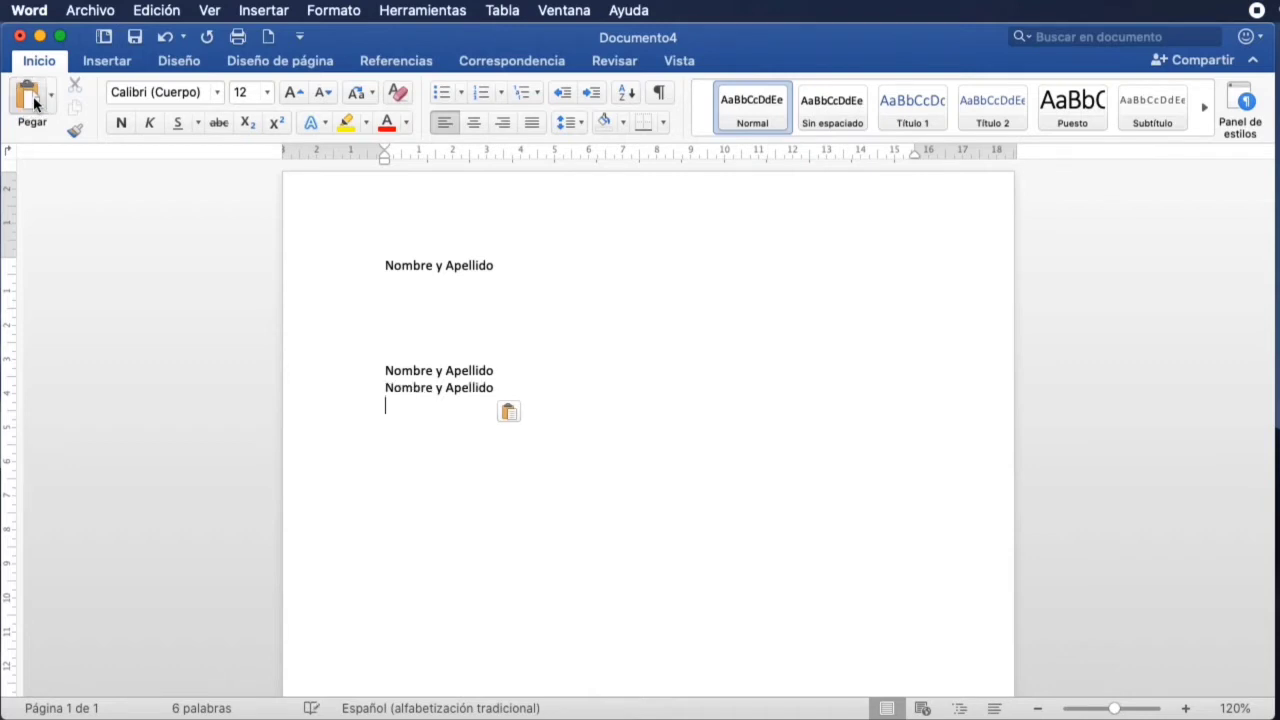
left_click(30, 97)
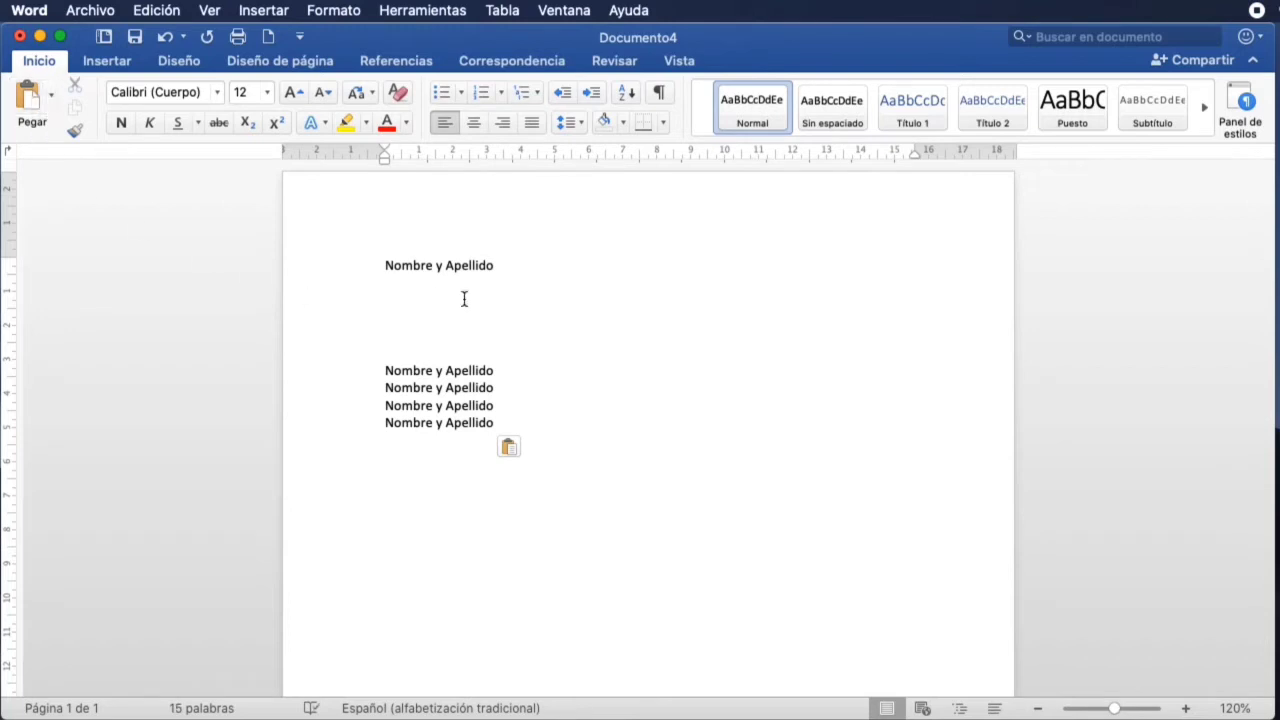
Copy the word "Nombre" from the first line and paste it five times in a row below the pasted lines.
left_click_drag(386, 266, 430, 263)
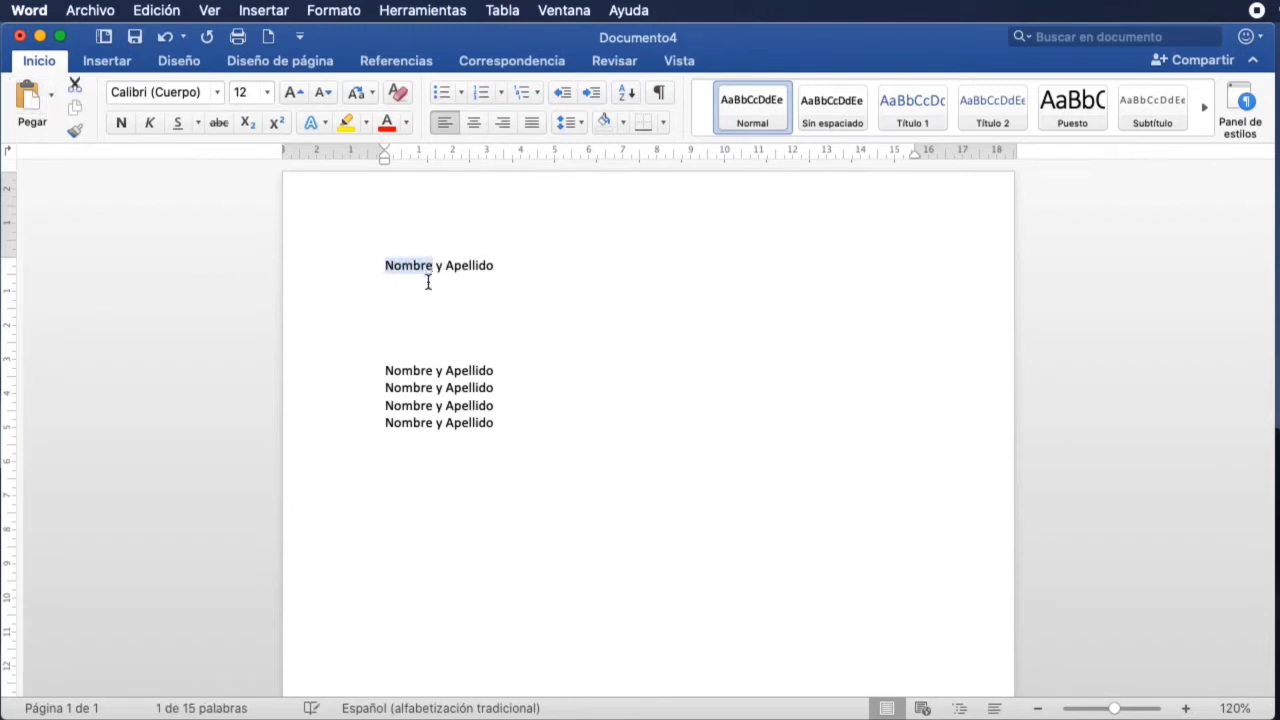
left_click(76, 111)
left_click(551, 420)
key("Return")
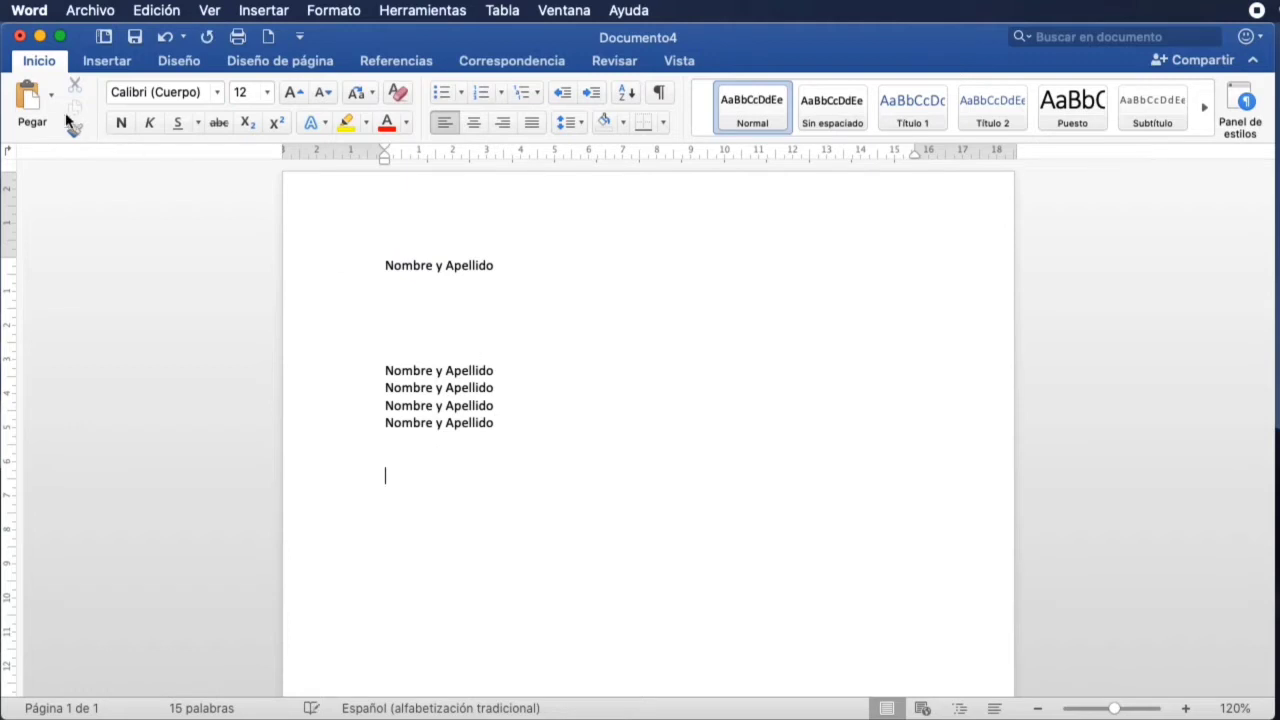
left_click(29, 97)
left_click(29, 97)
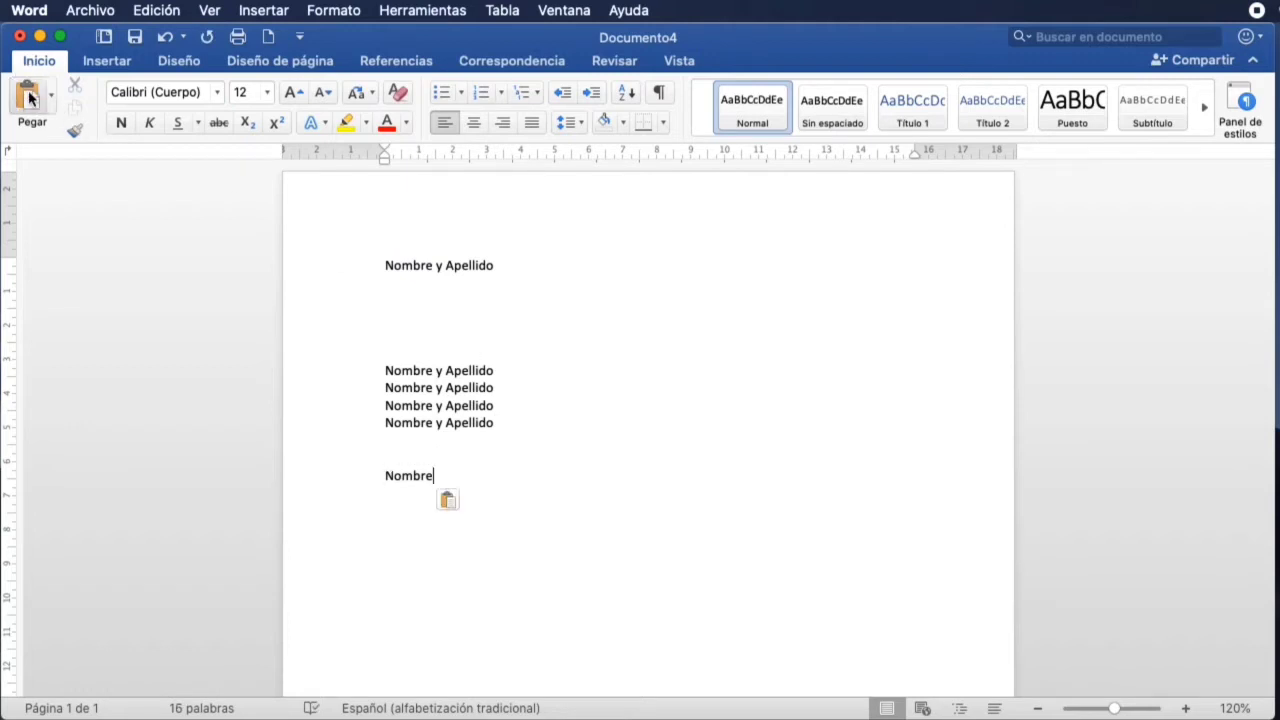
left_click(29, 97)
left_click(29, 97)
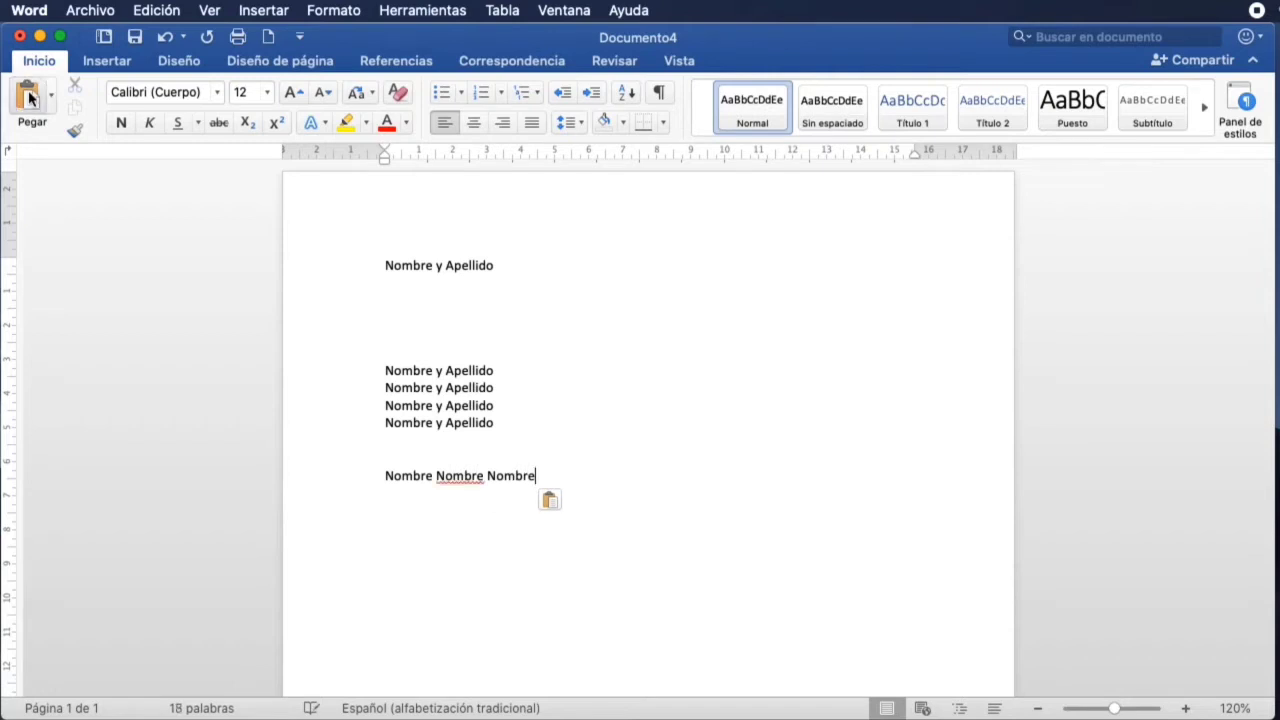
left_click(29, 97)
left_click(29, 97)
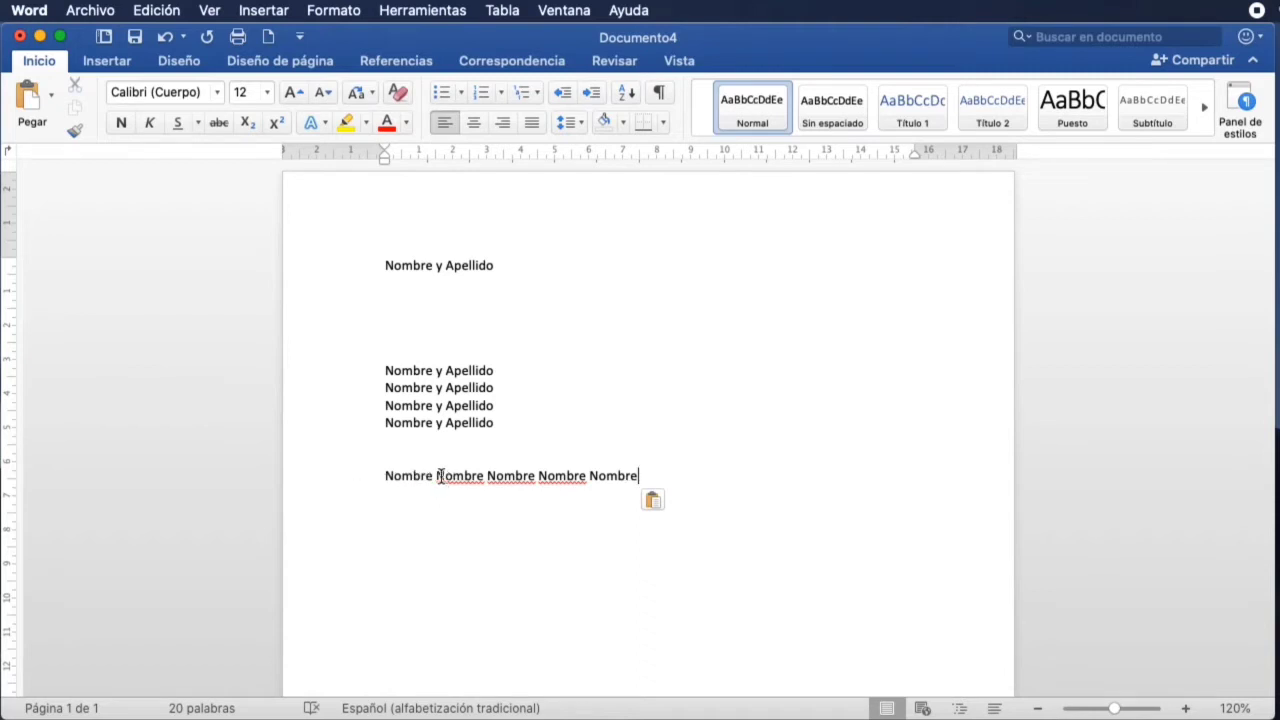
Cut the last four "Nombre" words from the bottom row and paste them on a new line.
left_click_drag(437, 477, 628, 476)
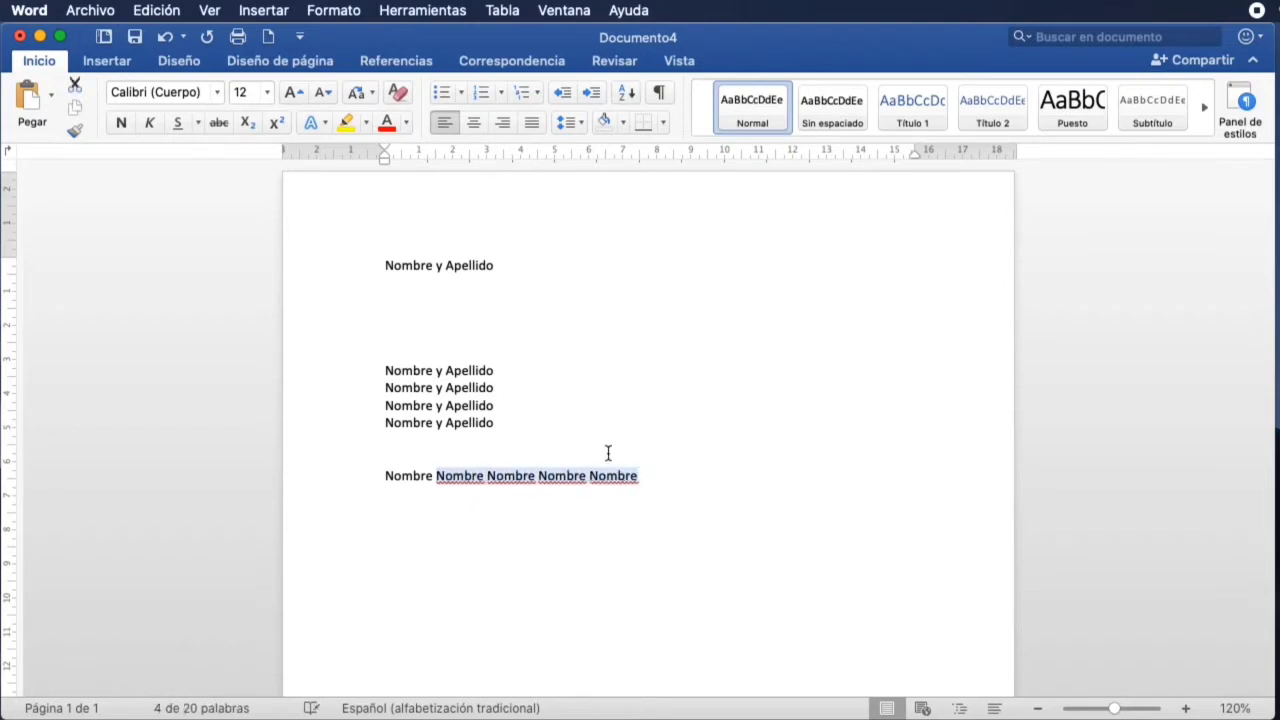
left_click(73, 87)
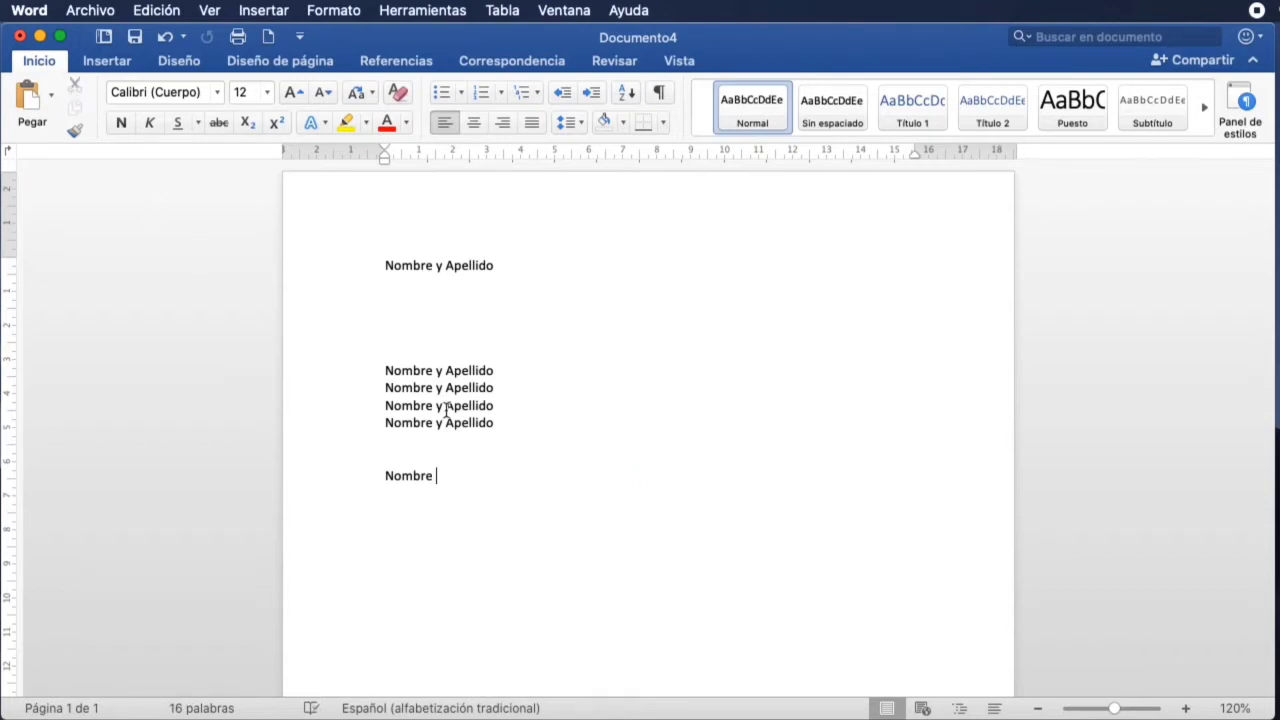
key("Return")
left_click(28, 100)
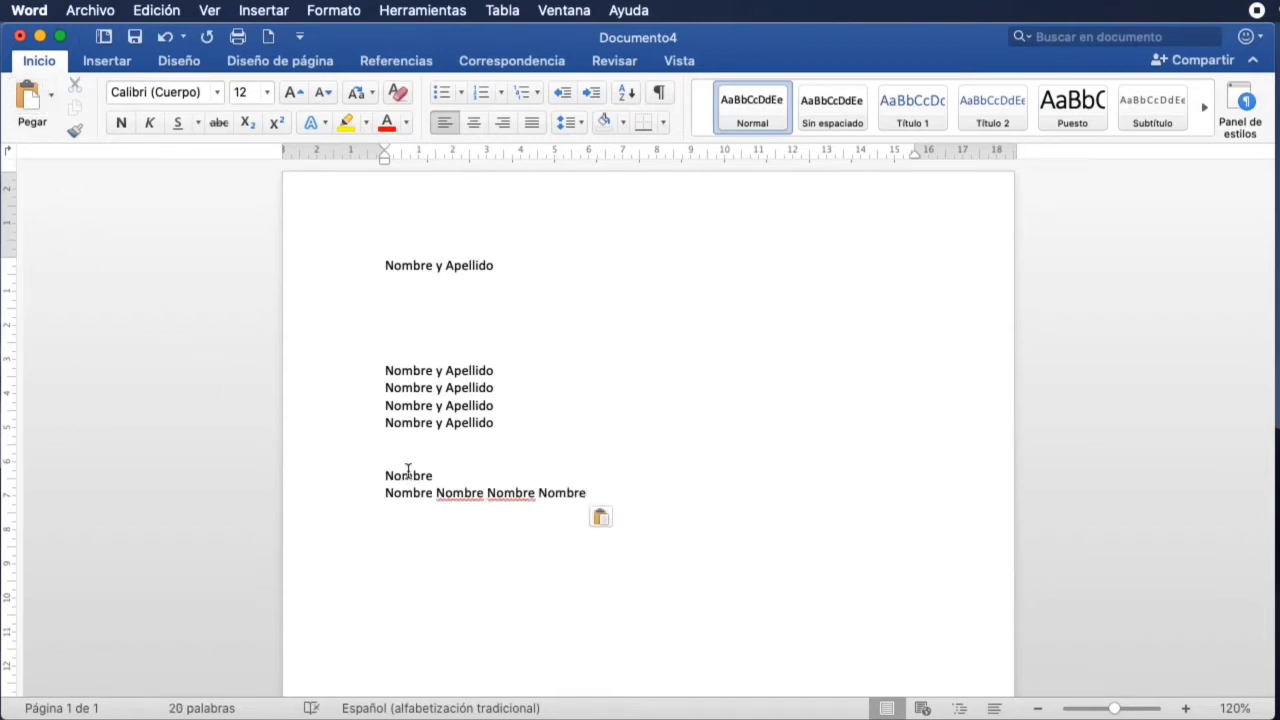
Cut the last three "Nombre" words from the second "Nombre" row and paste them on the next line.
left_click_drag(435, 495, 596, 494)
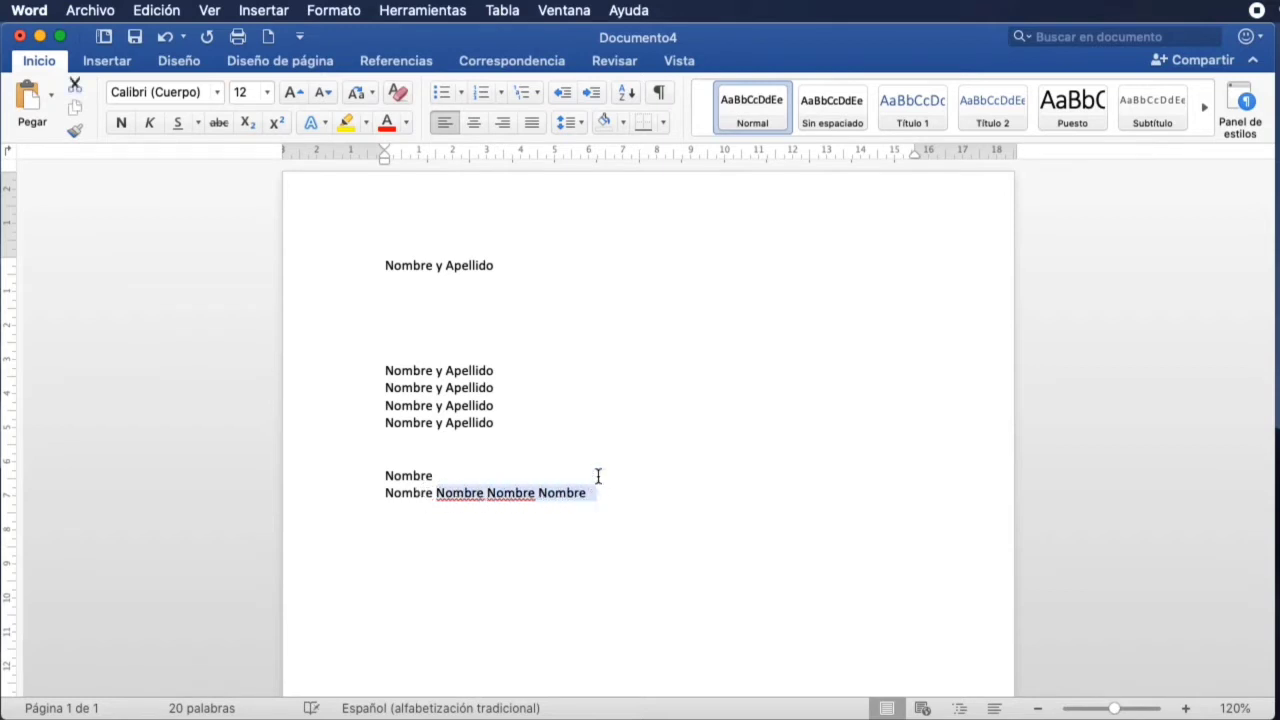
left_click(75, 86)
key("Return")
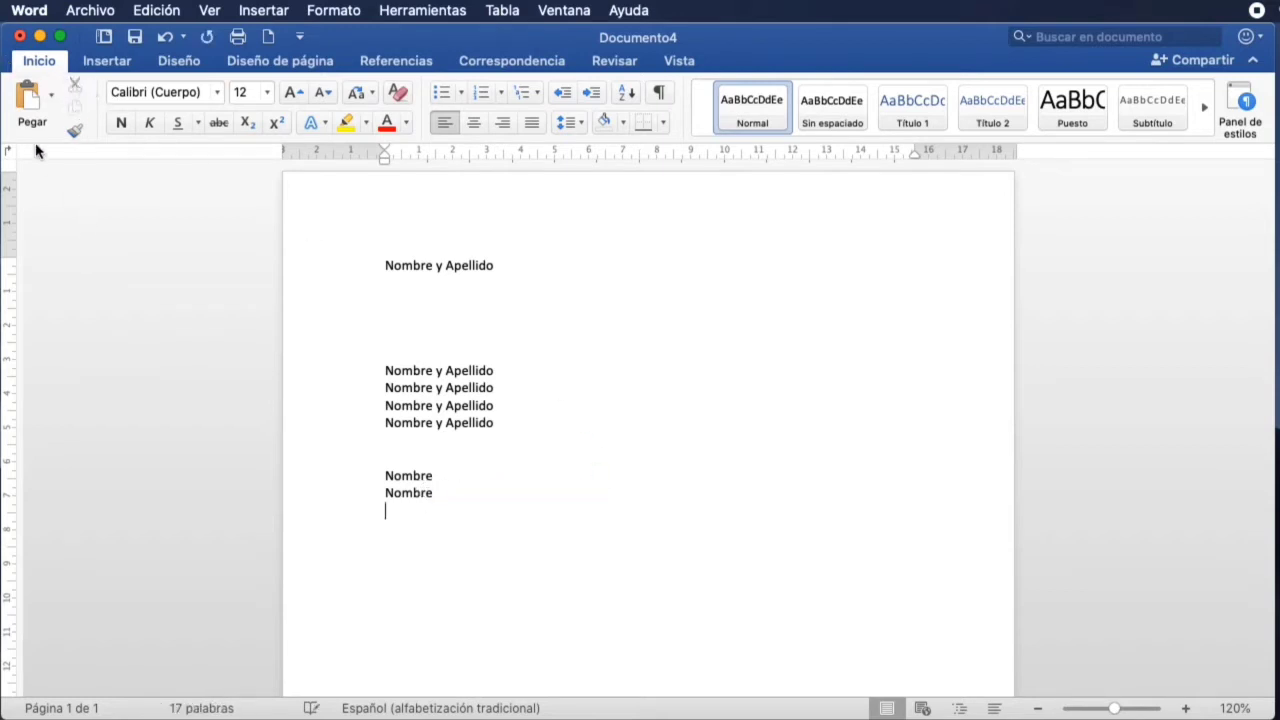
left_click(28, 95)
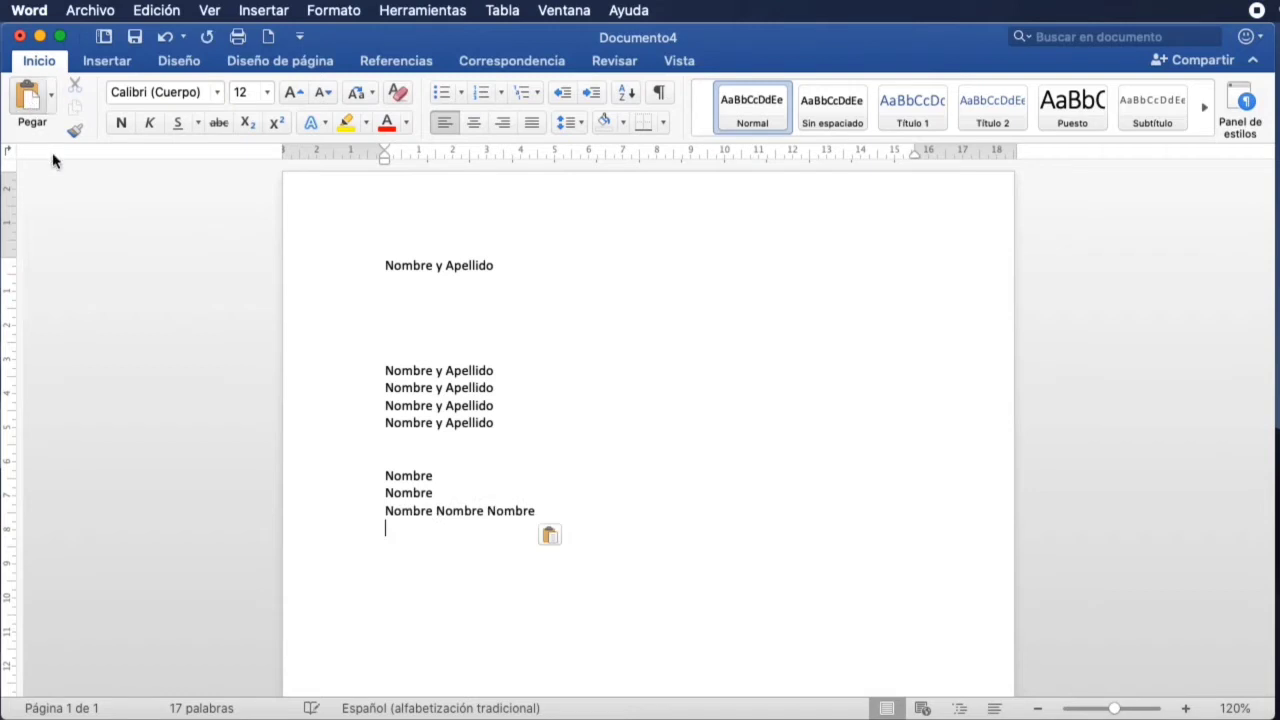
Cut the last two "Nombre" words from the third "Nombre" row and paste them on the next line.
left_click(466, 512)
left_click_drag(466, 512, 528, 511)
left_click(73, 87)
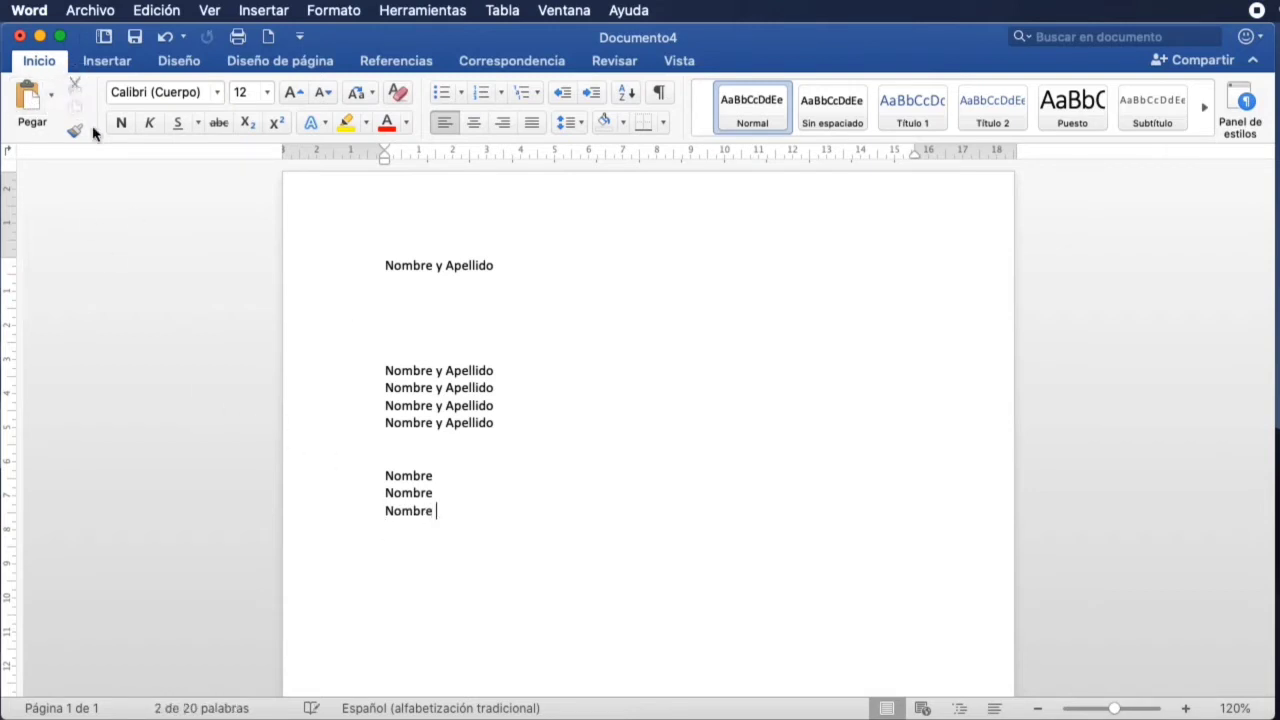
key("Return")
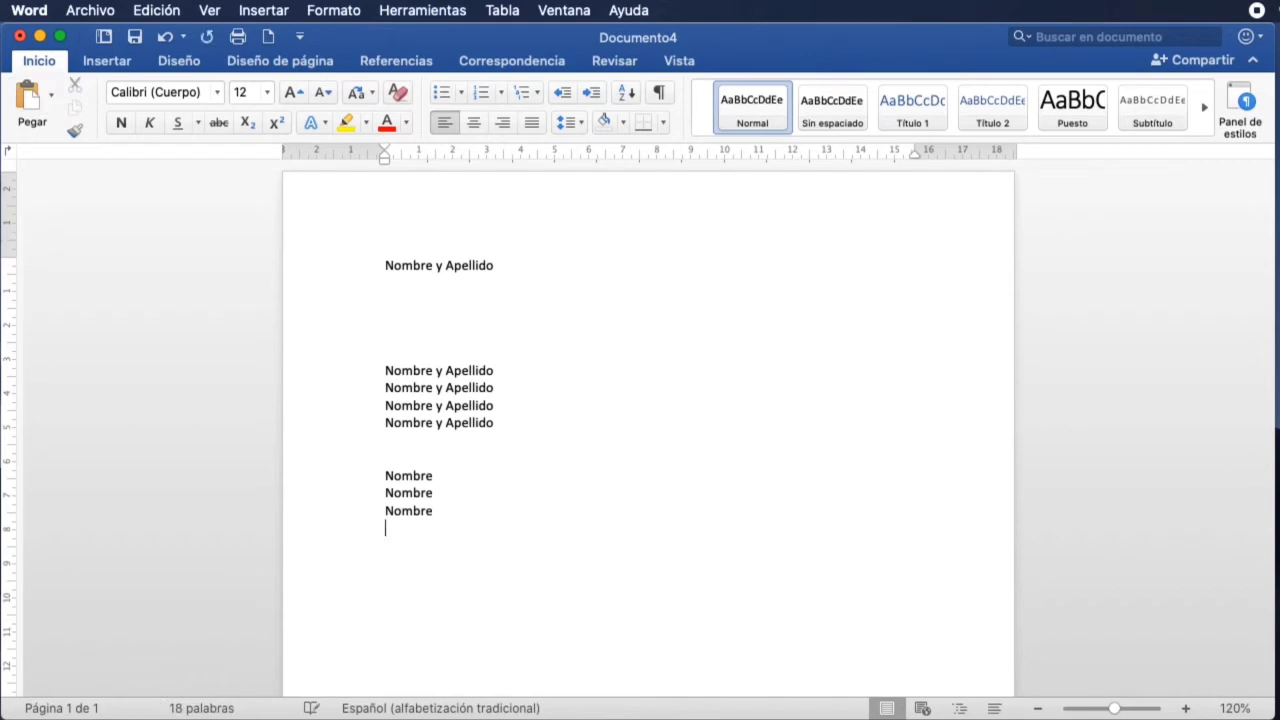
left_click(30, 98)
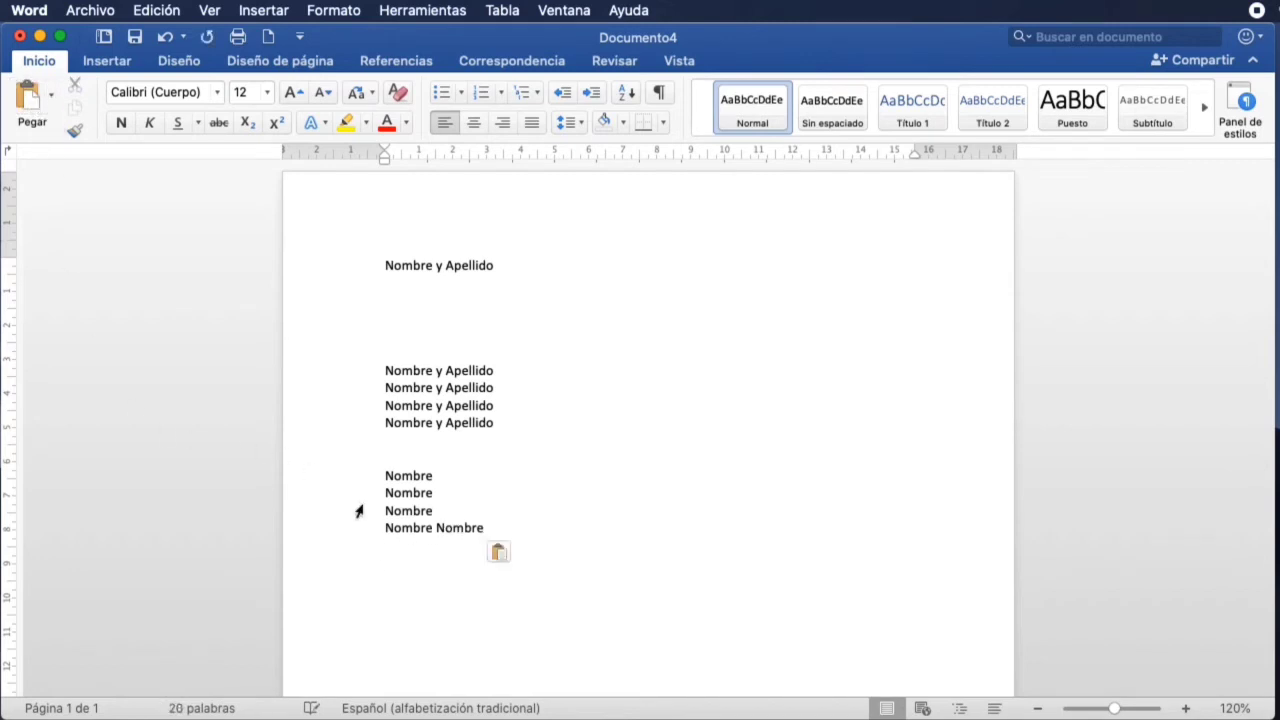
Cut the second "Nombre" from the fourth "Nombre" row and paste it on its own line below.
double_click(445, 528)
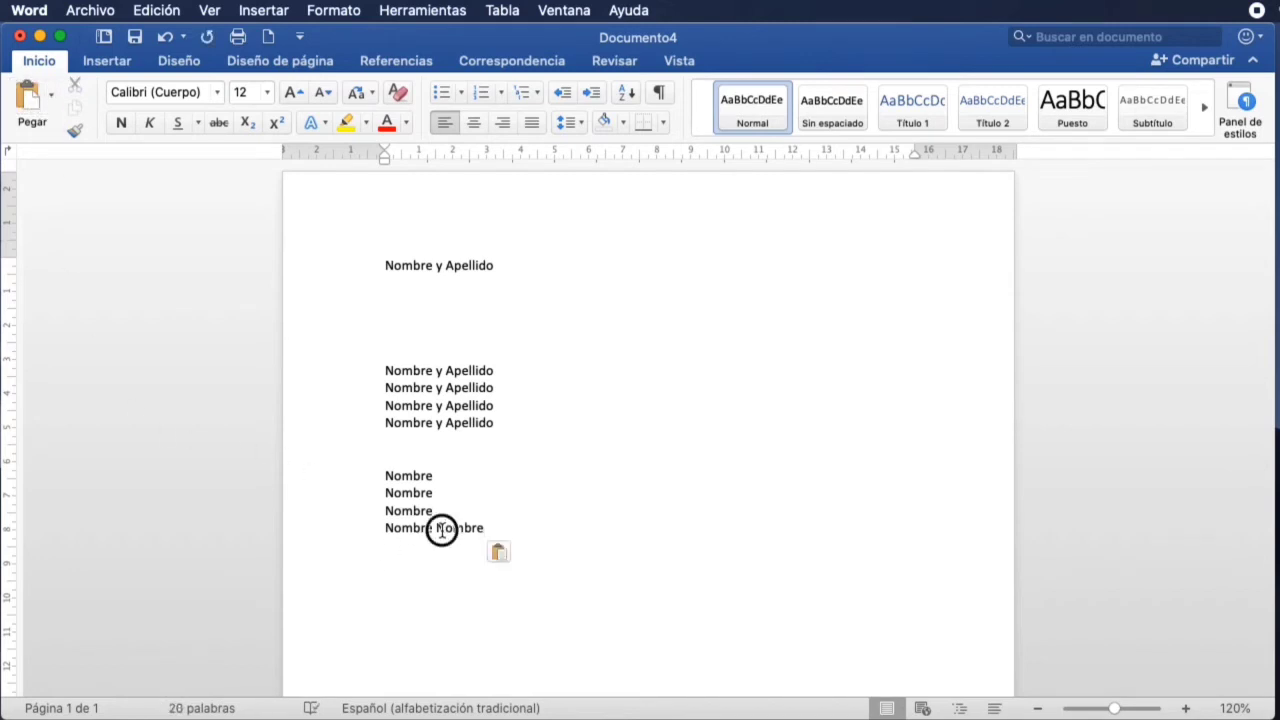
left_click(73, 87)
key("Return")
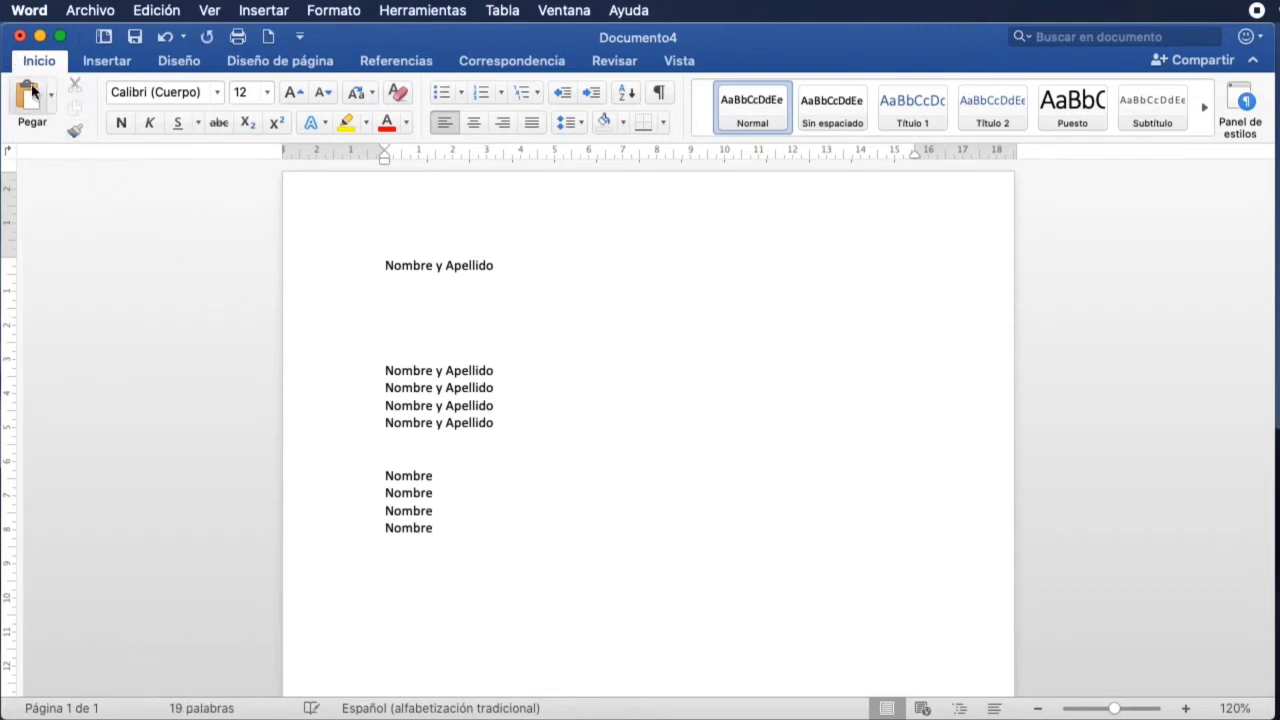
left_click(30, 98)
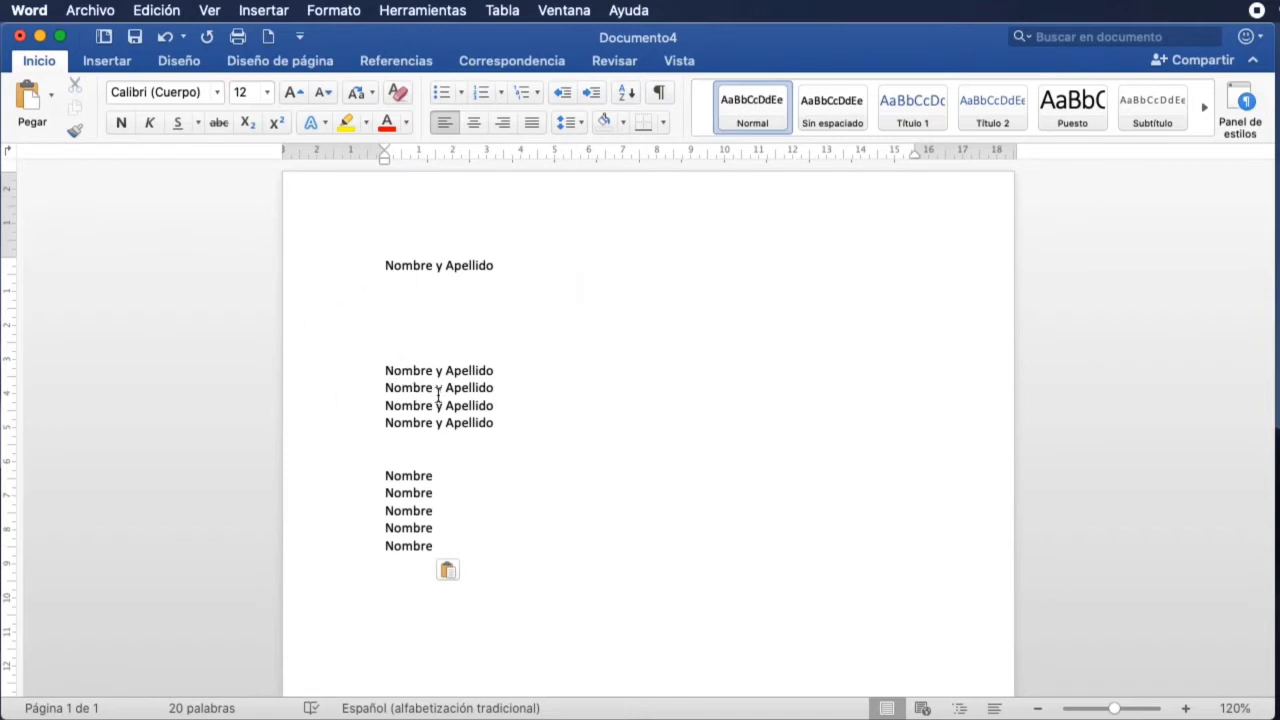
Space out the "Nombre y Apellido" lines with blank lines and delete the five "Nombre" lines below them.
key("super+z")
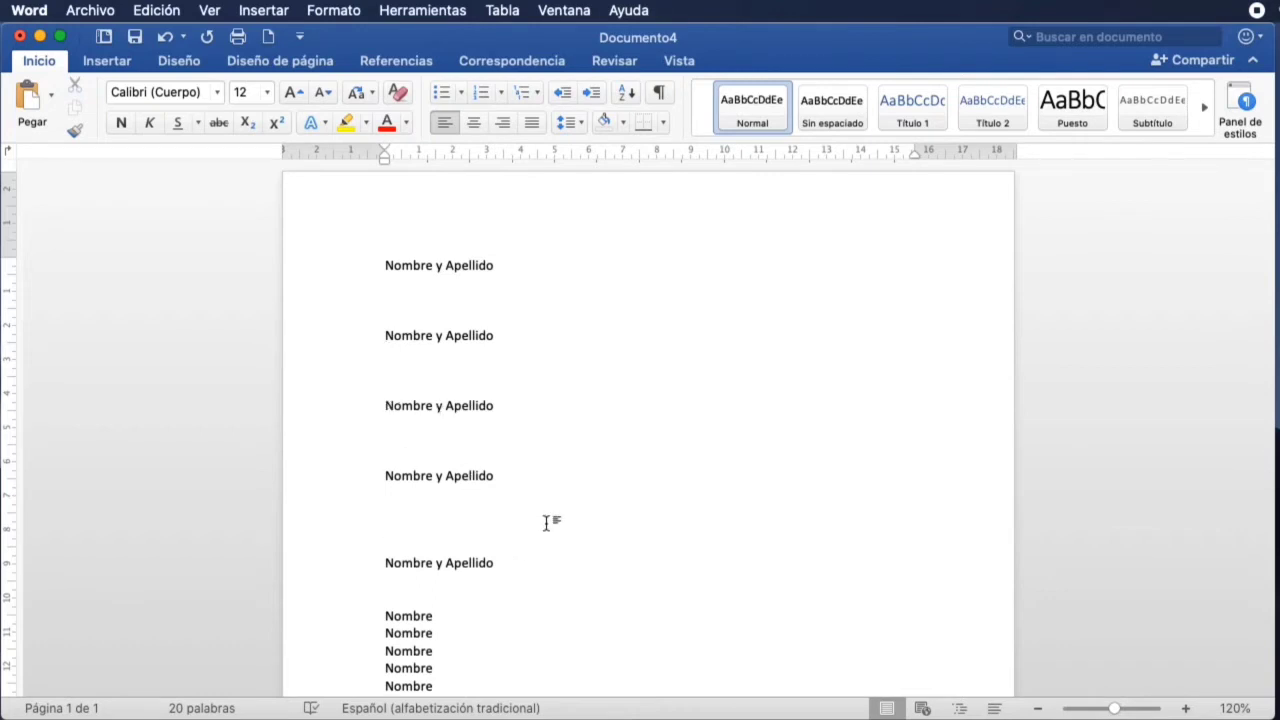
scroll(546, 514, "down", 2)
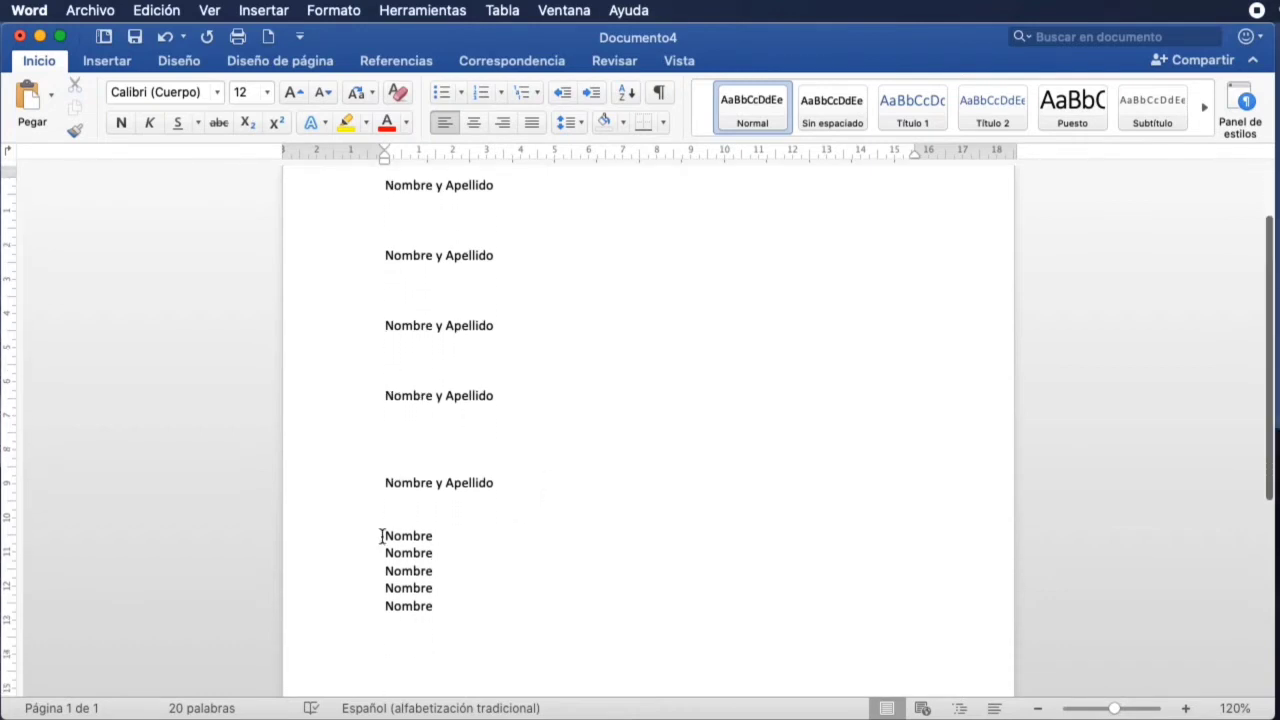
left_click_drag(384, 532, 508, 603)
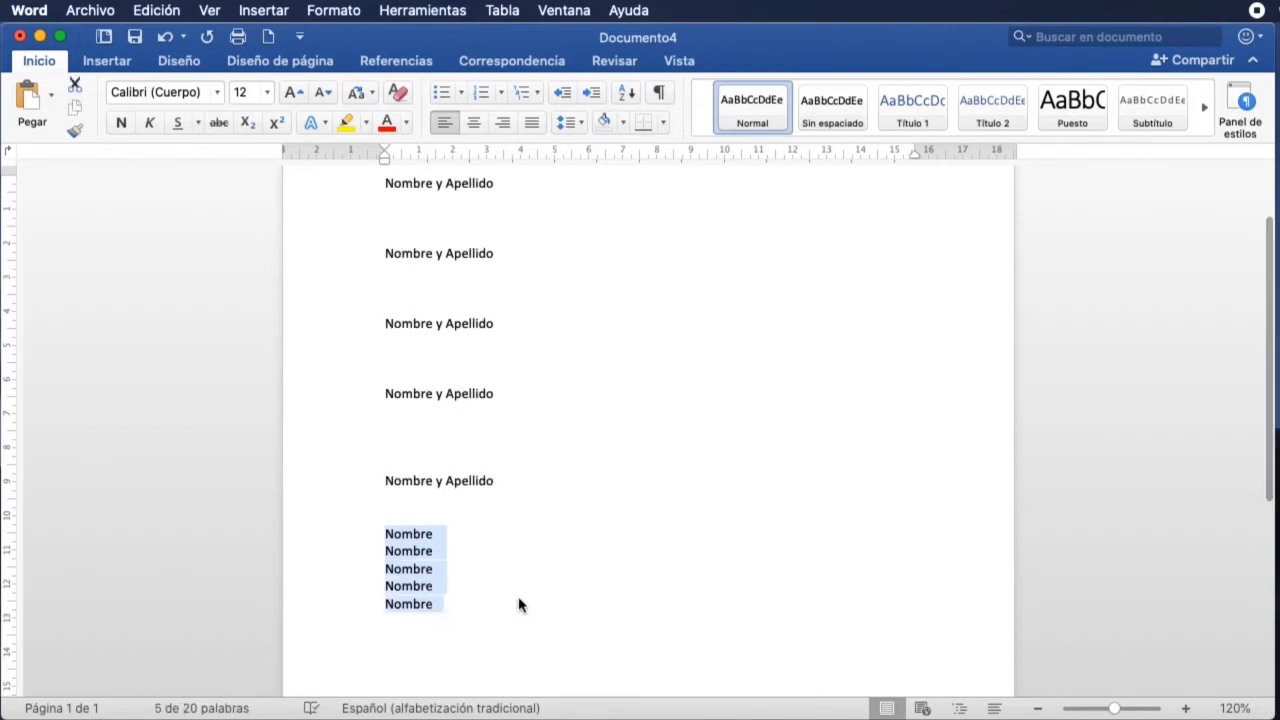
key("BackSpace")
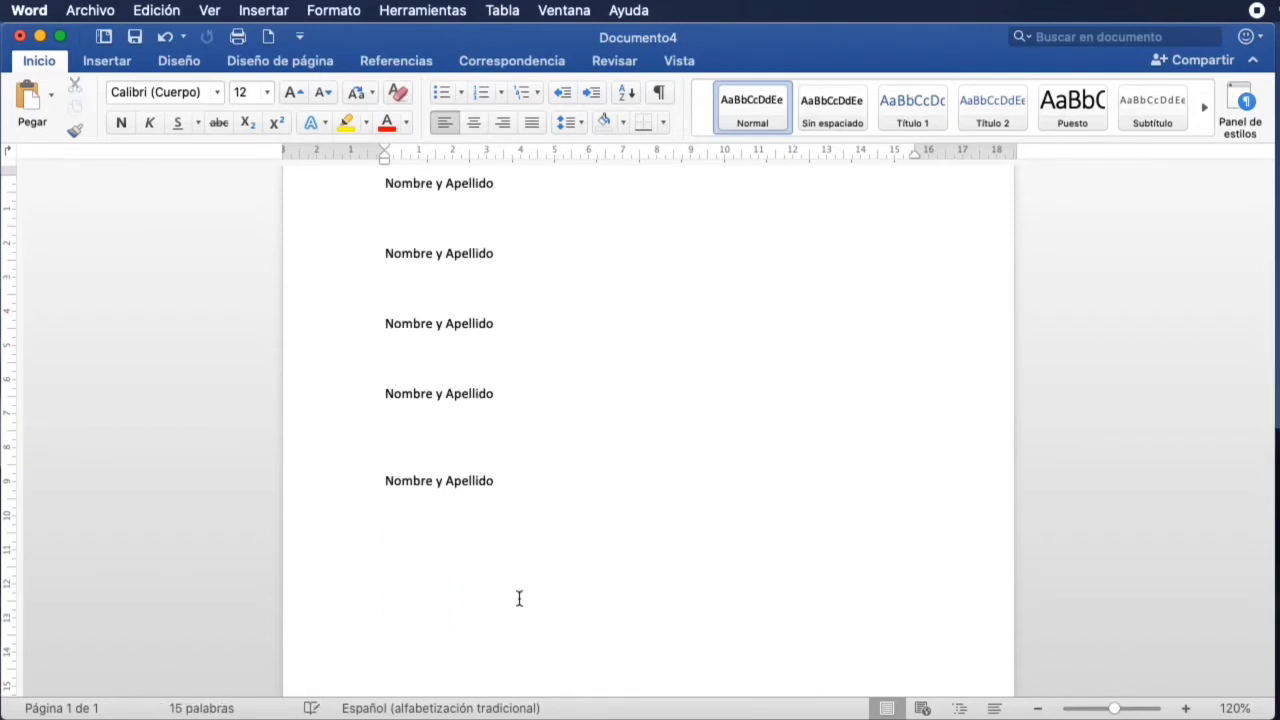
scroll(556, 497, "up", 2)
scroll(558, 496, "up", 1)
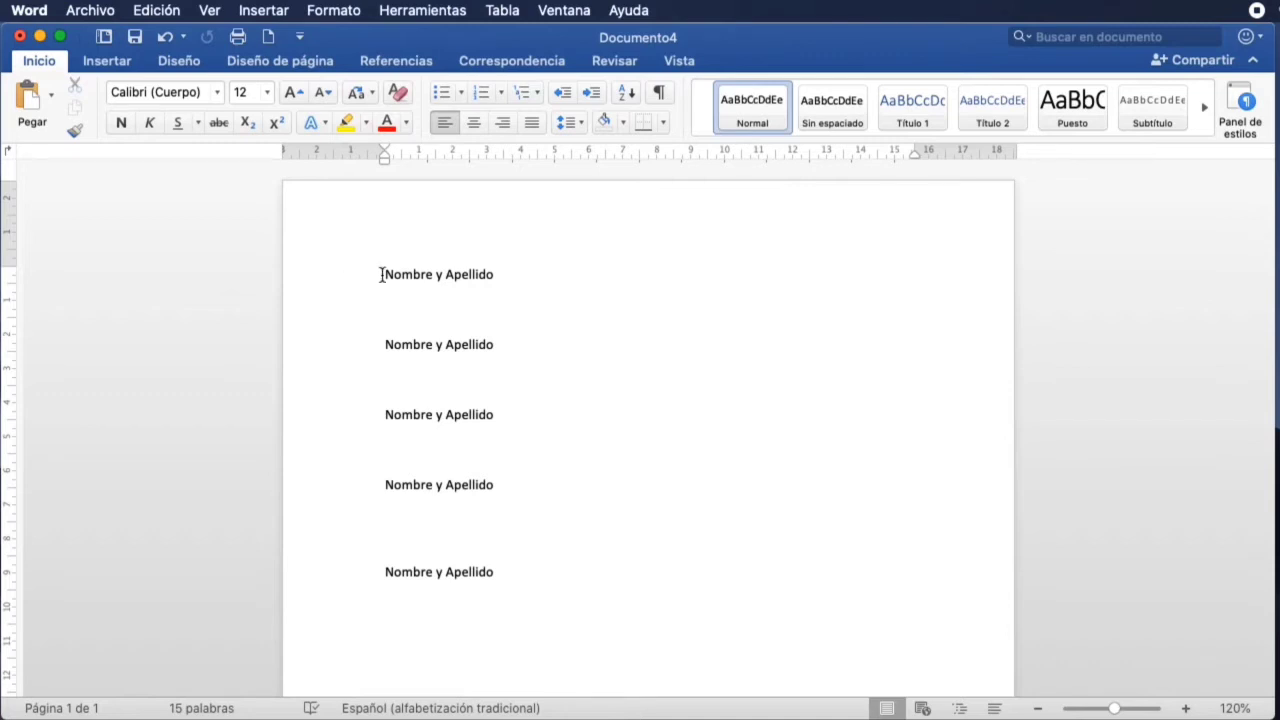
Convert the first "Nombre y Apellido" line to WordArt in the black style with a blue shadow.
left_click_drag(387, 274, 486, 274)
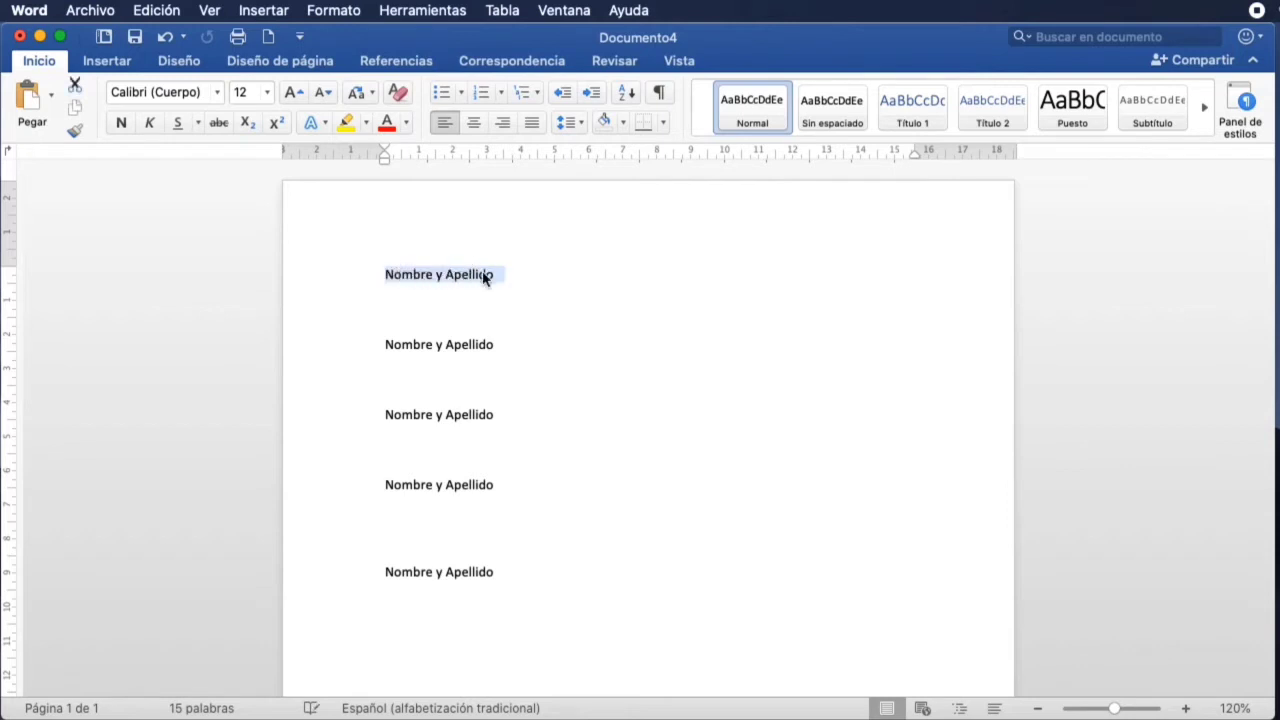
left_click(107, 61)
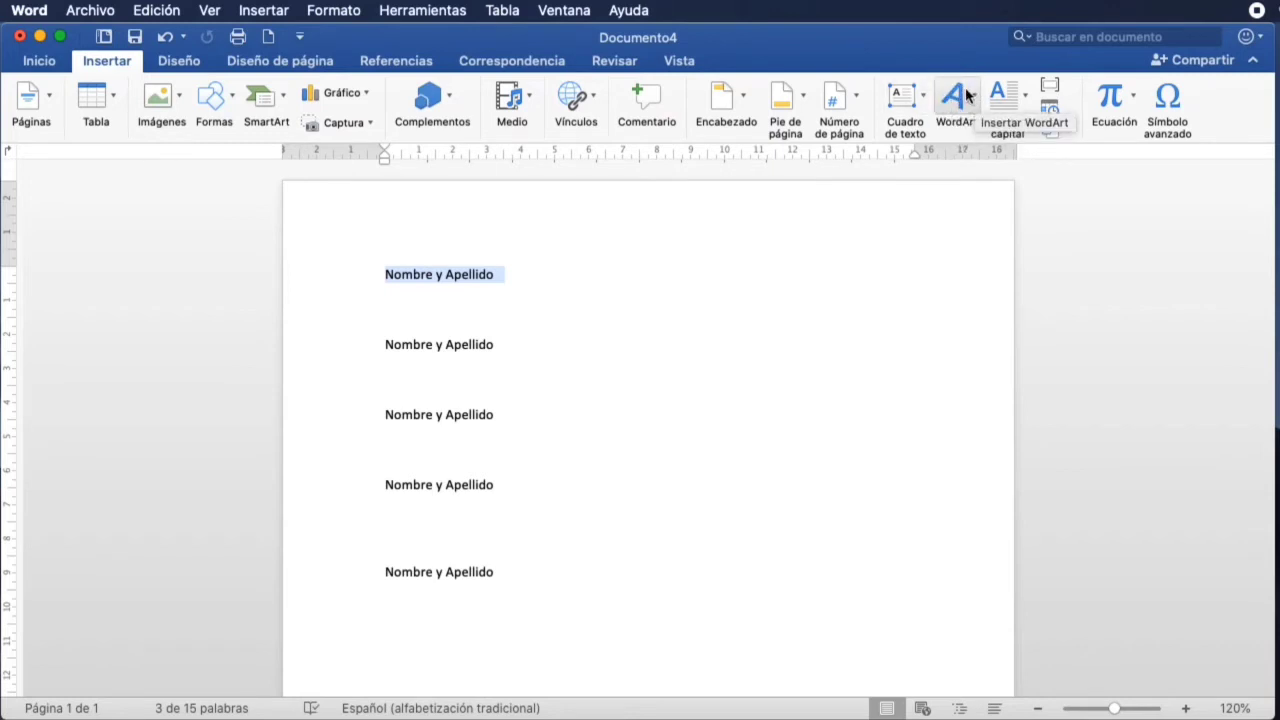
left_click(972, 100)
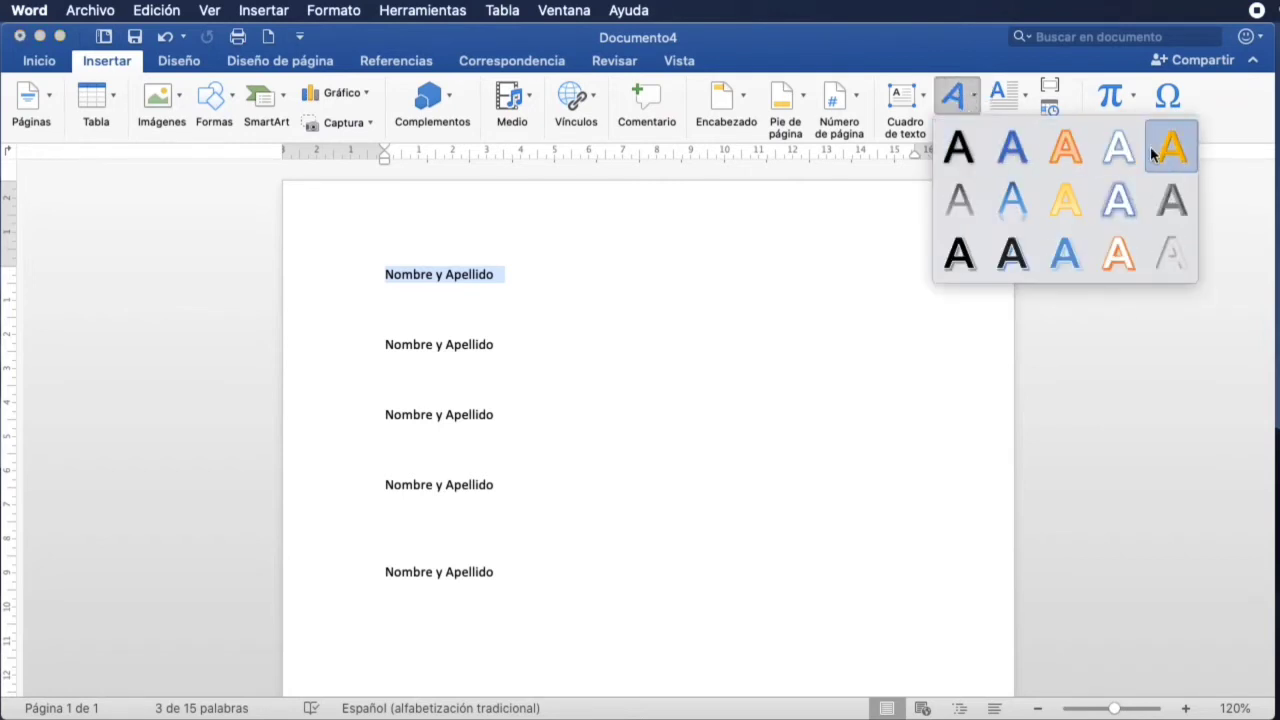
left_click(1012, 257)
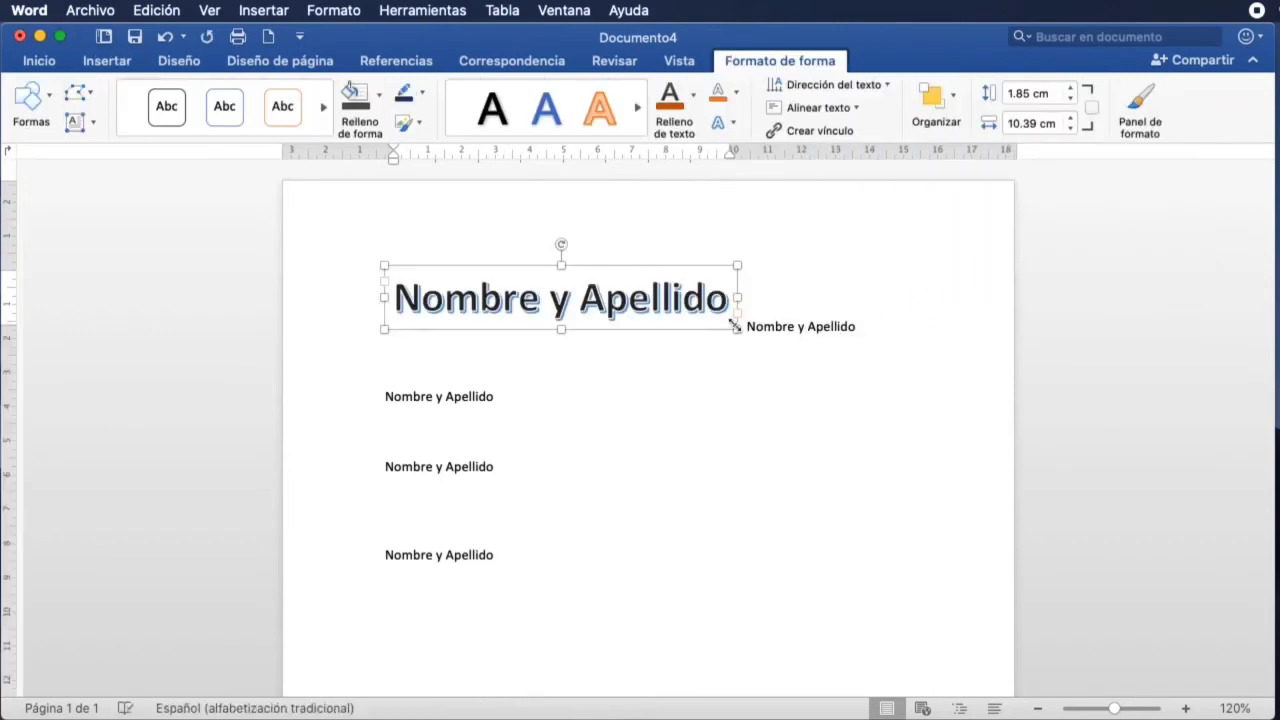
Move the second "Nombre y Apellido" line below the WordArt with blank lines and add more blank lines after it.
left_click(750, 322)
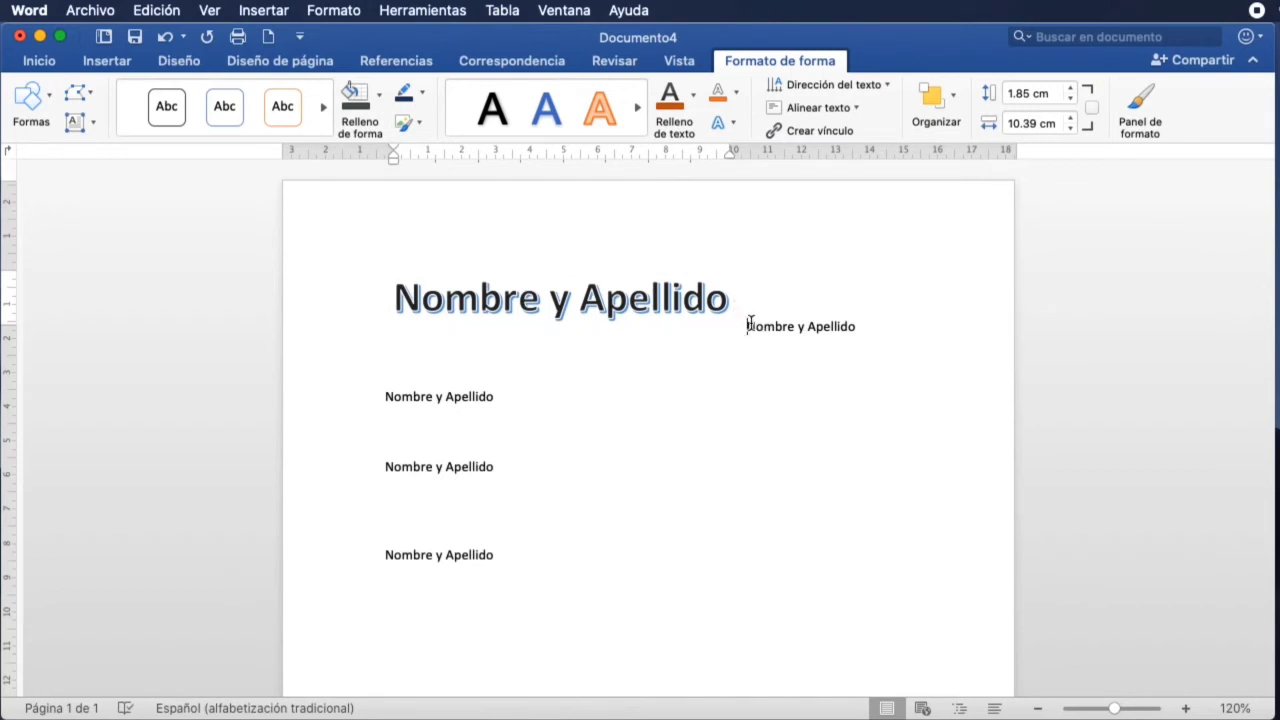
key("Return")
key("Return")
key("Return")
key("Return")
key("Return")
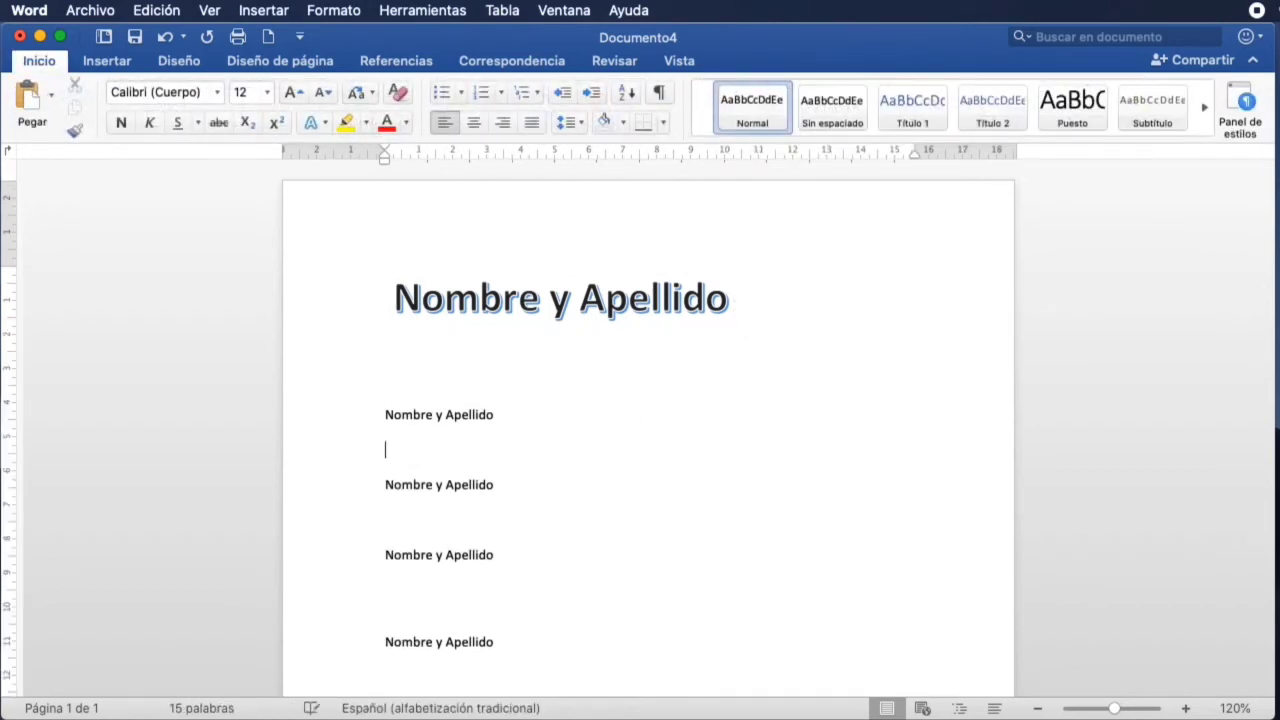
key("Return")
key("Return")
key("Return")
Add four blank lines after the third and after the fourth "Nombre y Apellido" lines.
left_click(474, 571)
key("Return")
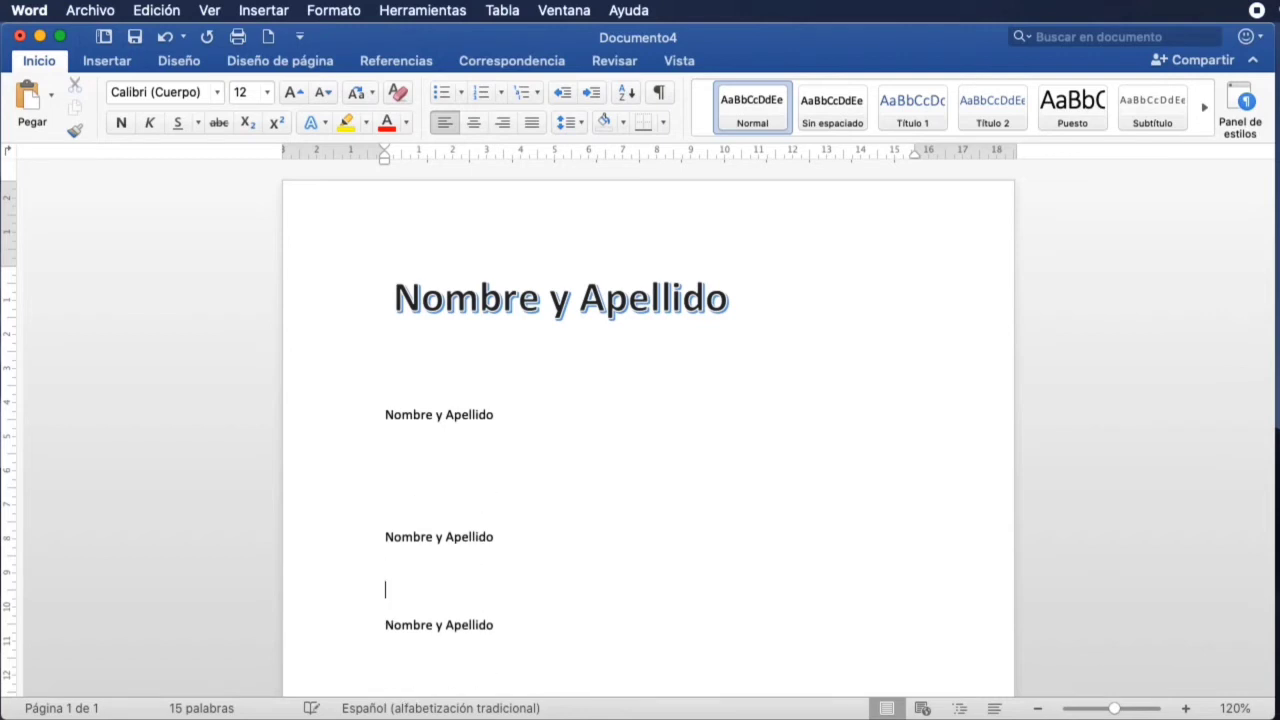
key("Return")
key("Return")
key("Return")
scroll(519, 515, "down", 3)
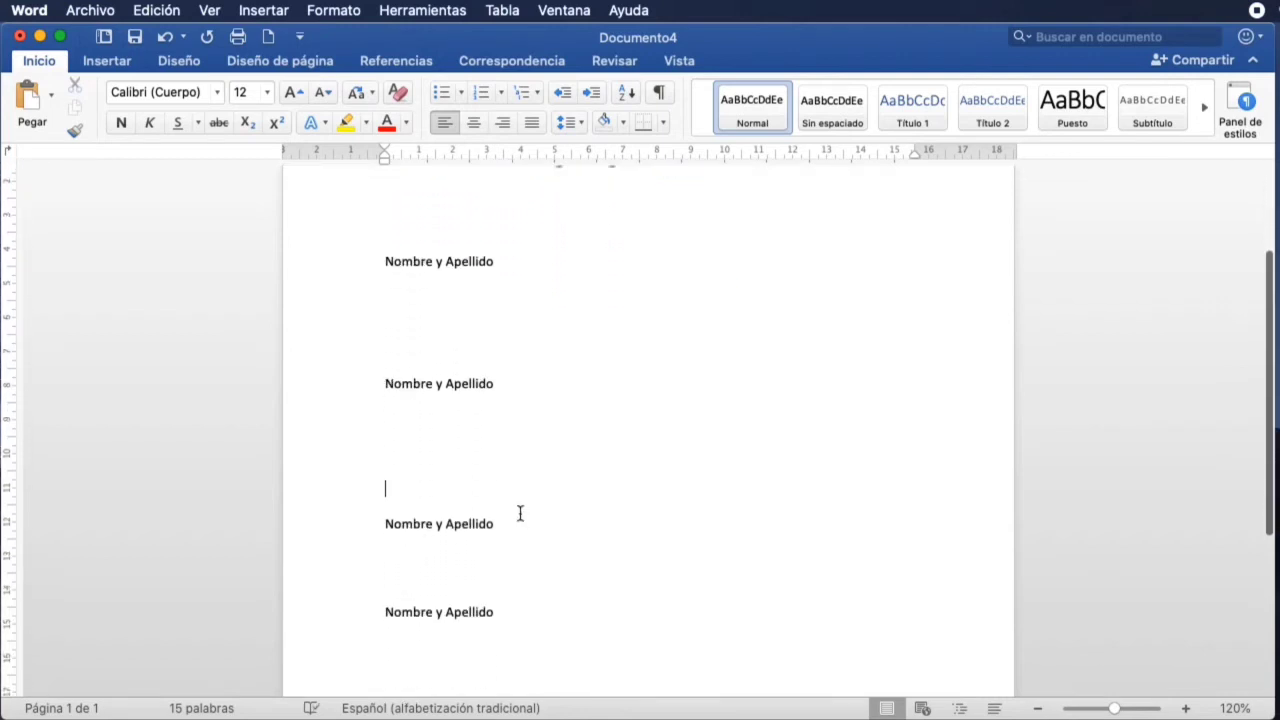
scroll(519, 515, "down", 1)
left_click(463, 510)
key("Return")
key("Return")
key("Return")
key("Return")
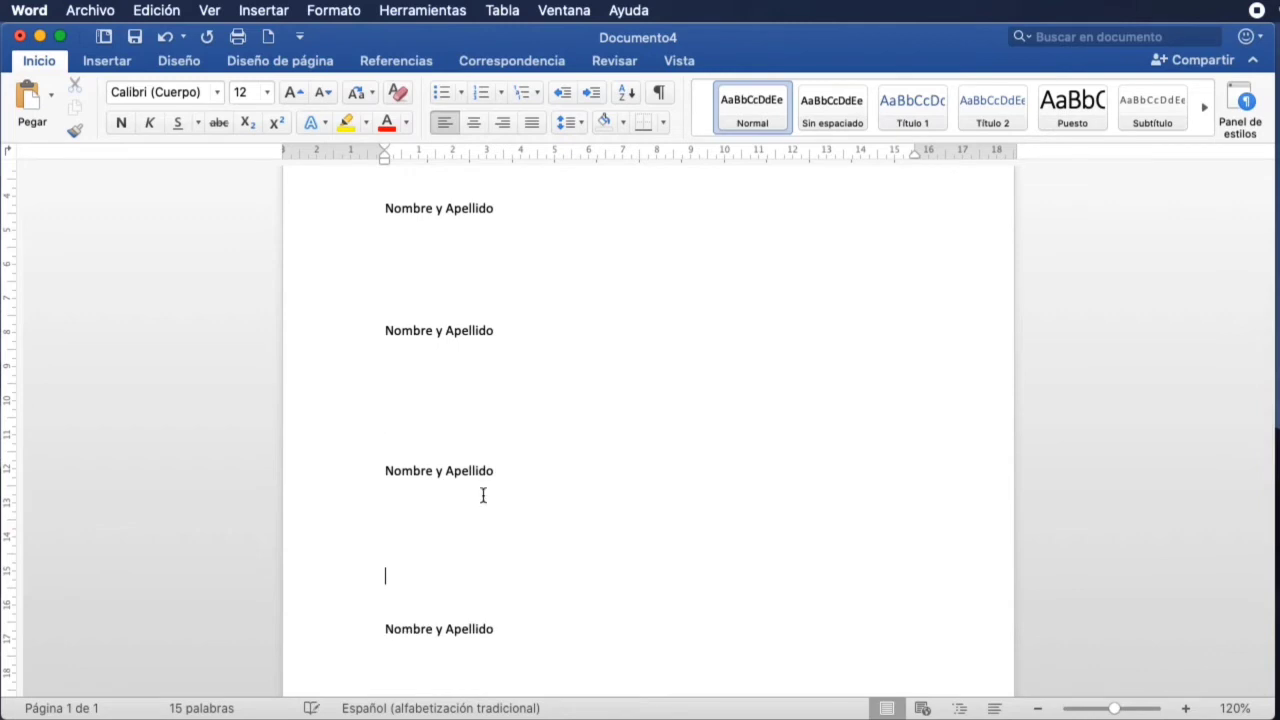
Convert the second "Nombre y Apellido" line to WordArt in the white style with a thin blue outline.
scroll(483, 495, "up", 4)
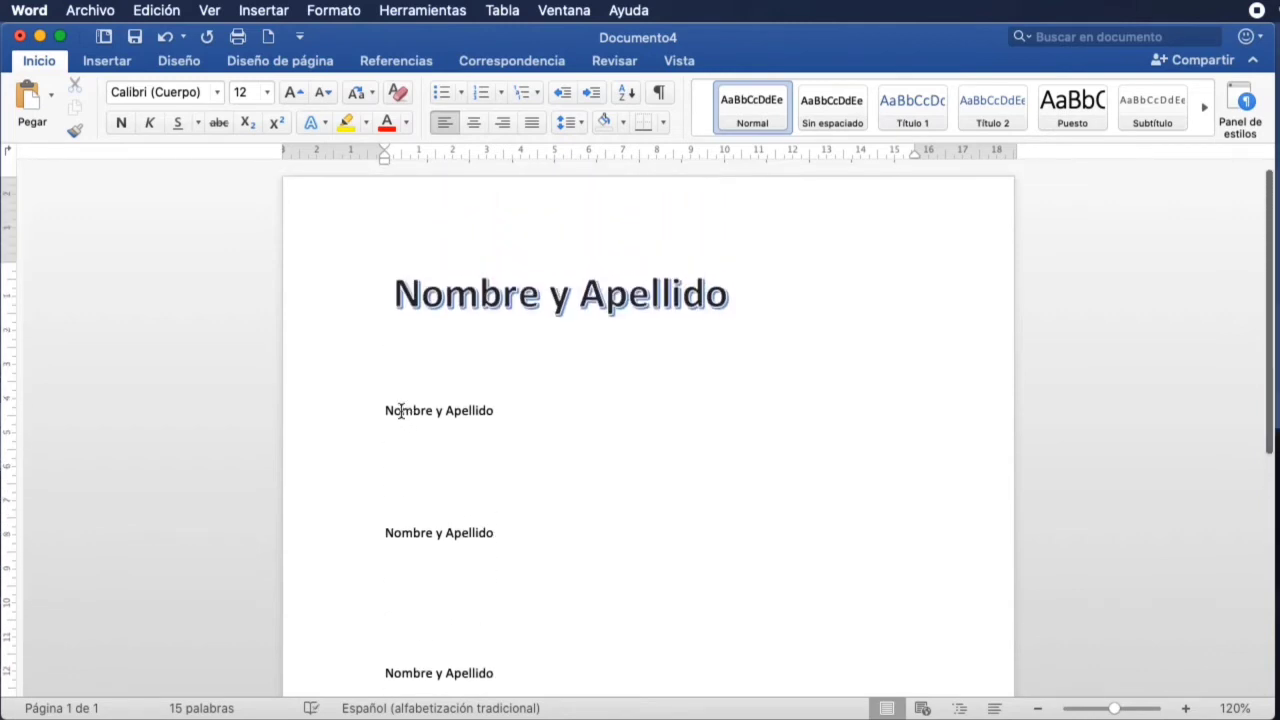
left_click_drag(386, 410, 483, 407)
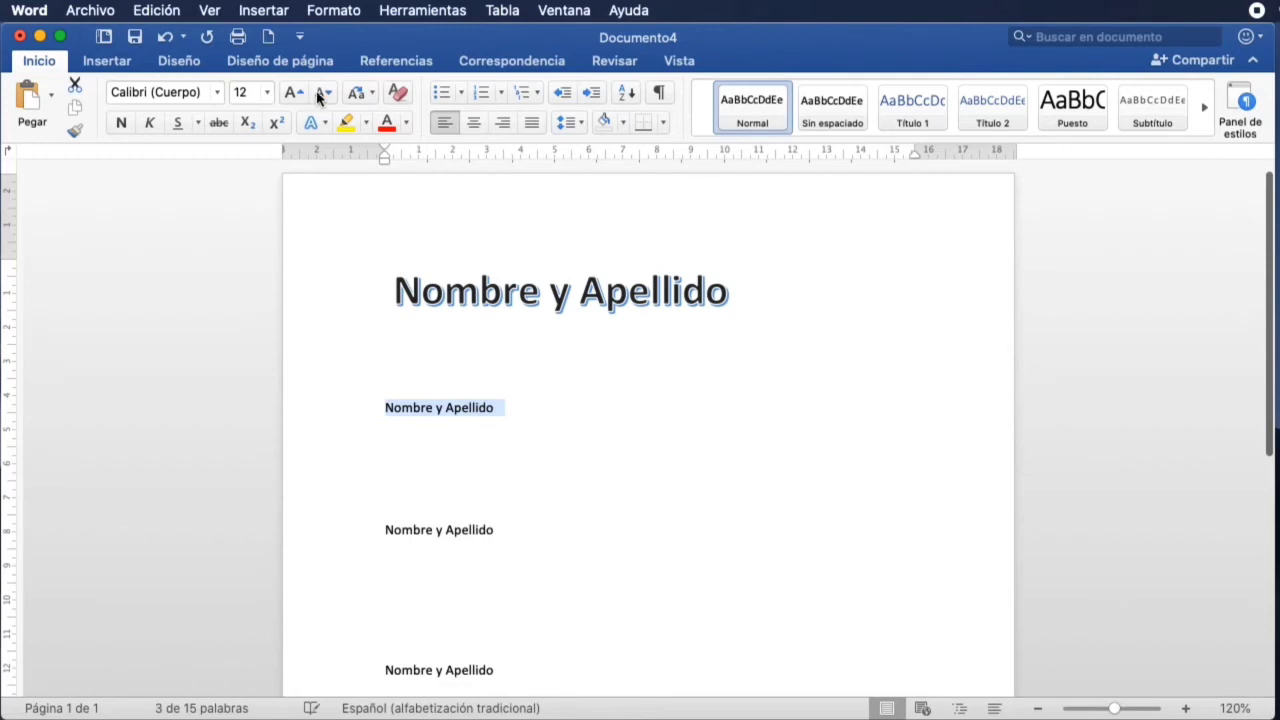
left_click(103, 62)
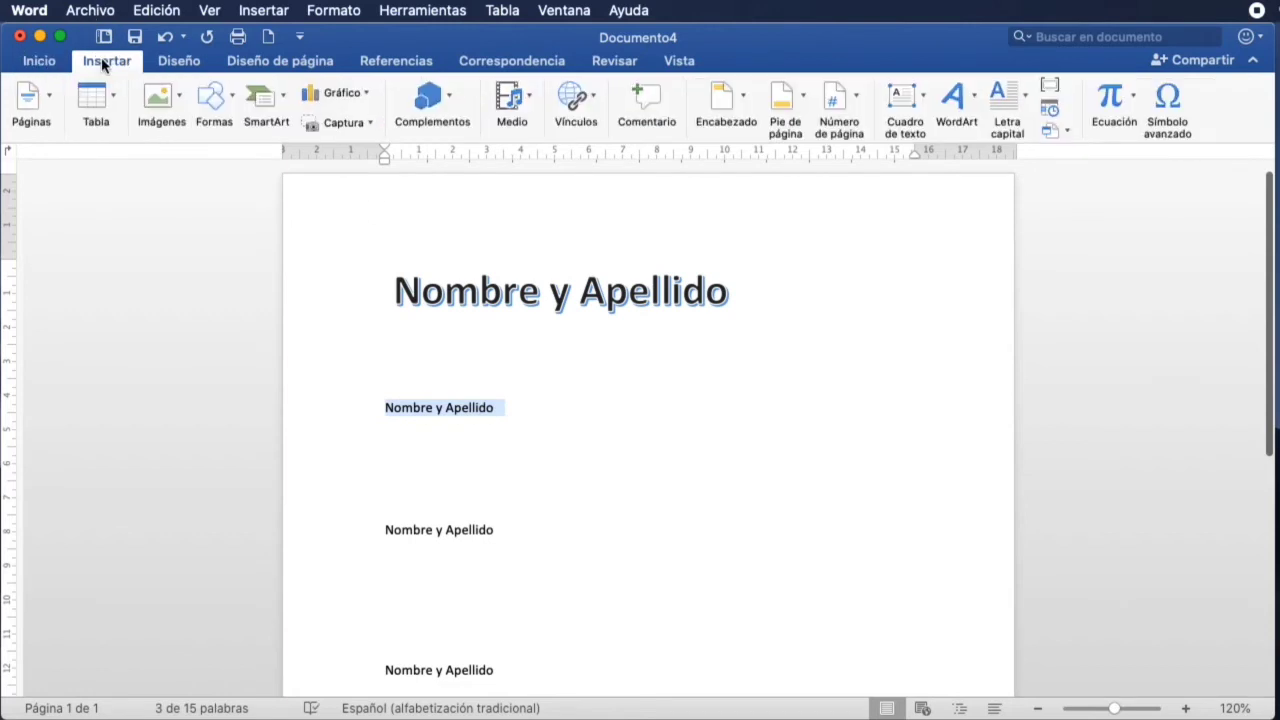
left_click(973, 100)
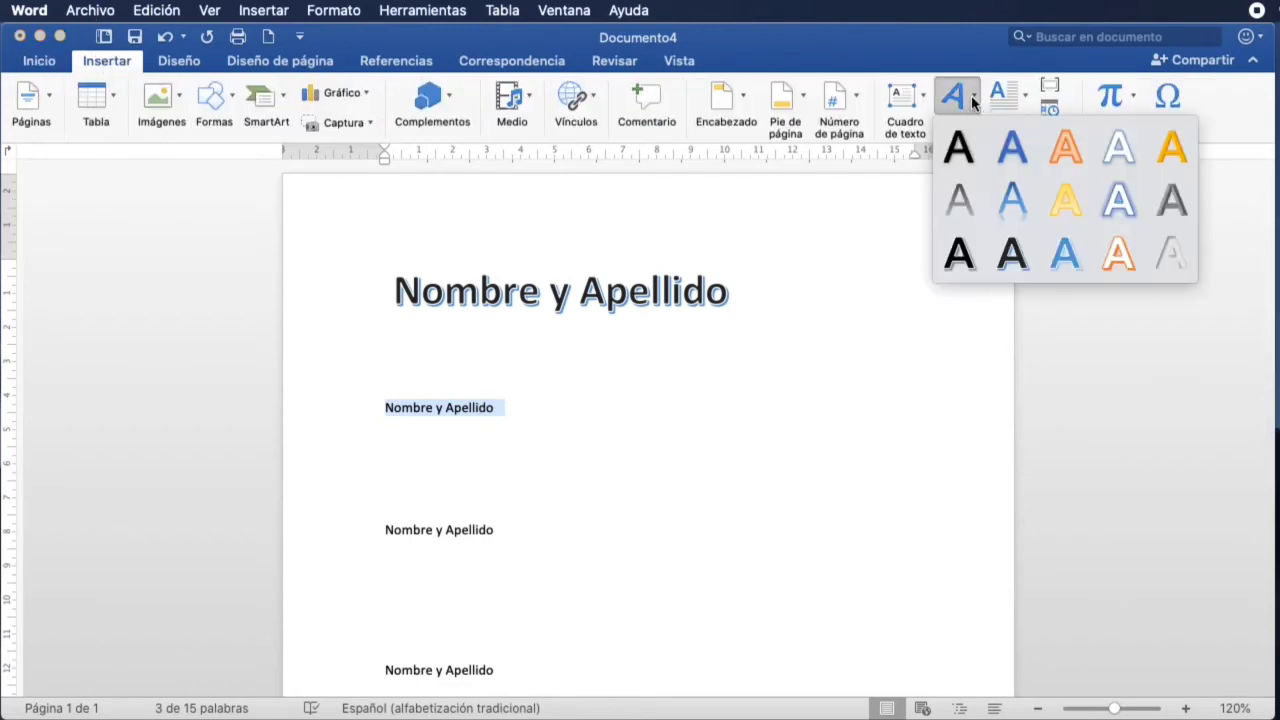
left_click(1123, 147)
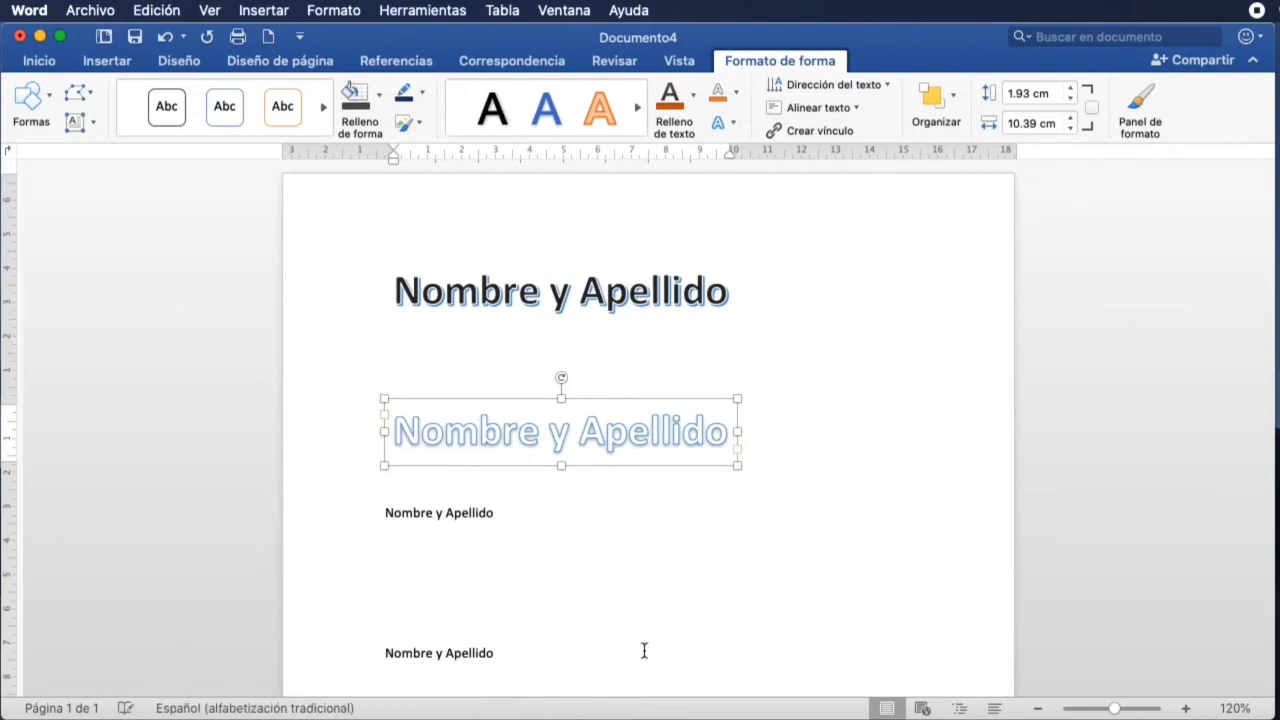
Convert the third "Nombre y Apellido" line to WordArt in the orange outlined style.
left_click(385, 516)
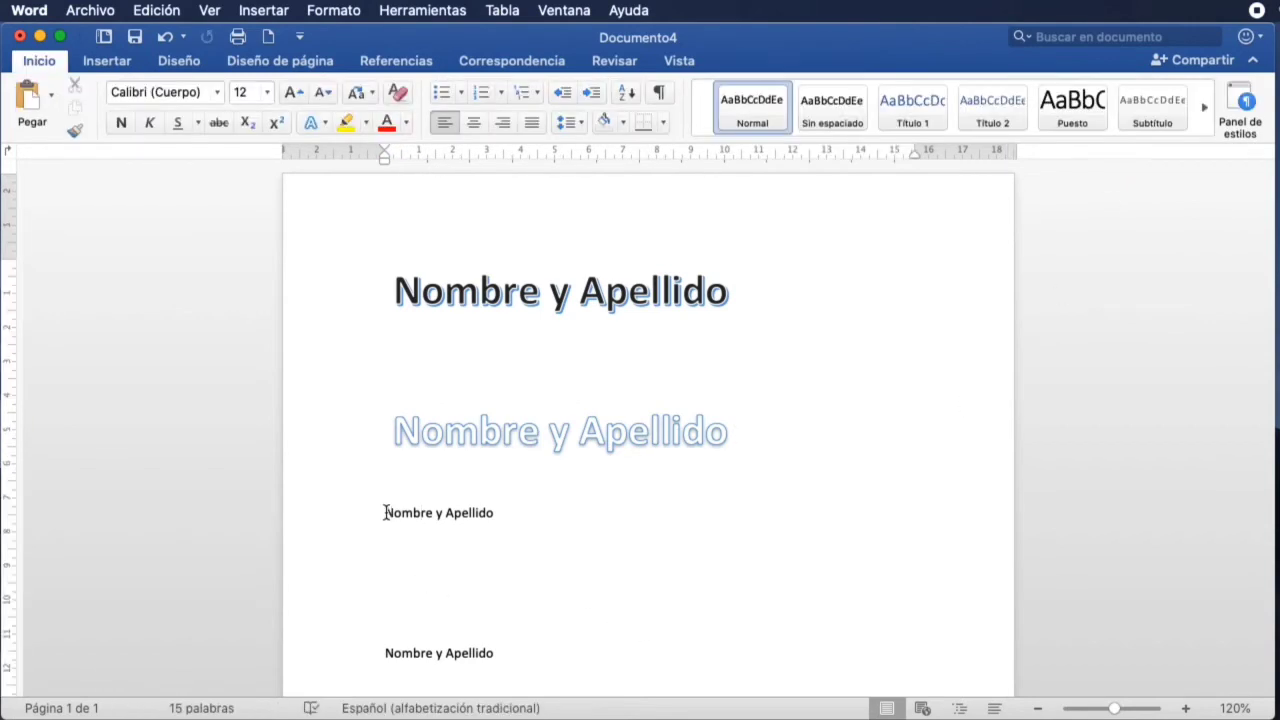
left_click_drag(385, 513, 503, 511)
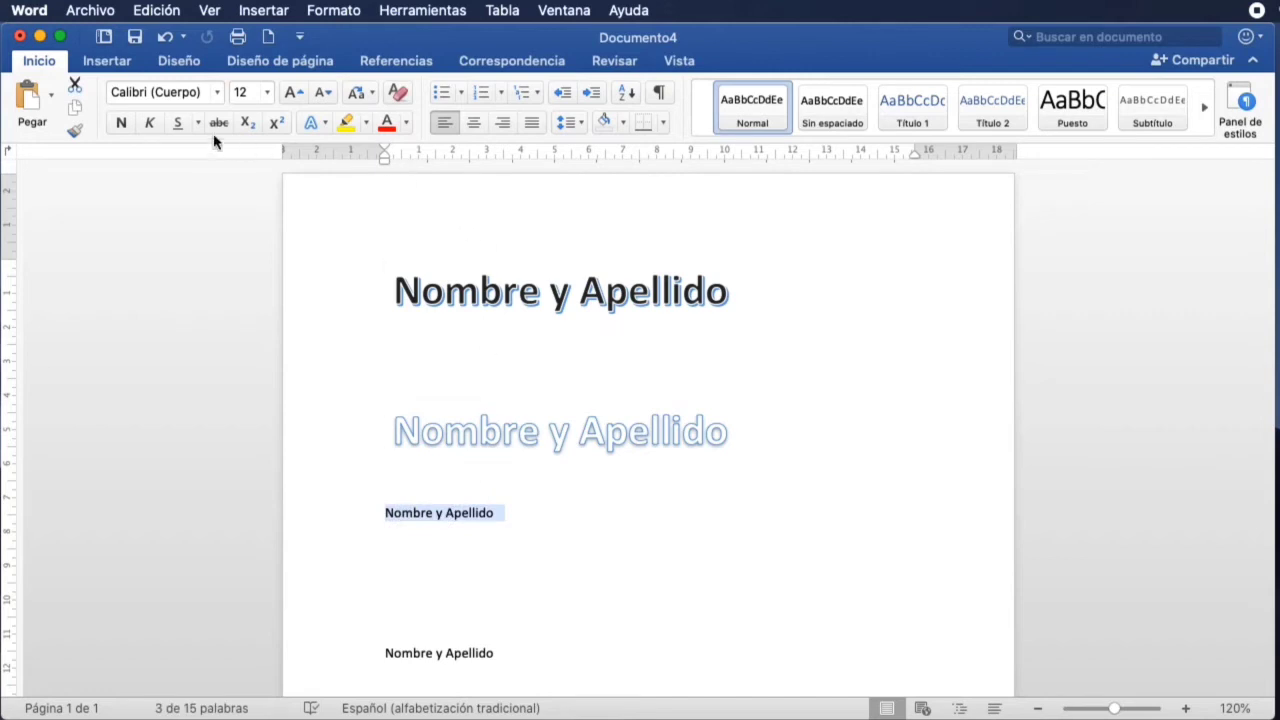
left_click(104, 63)
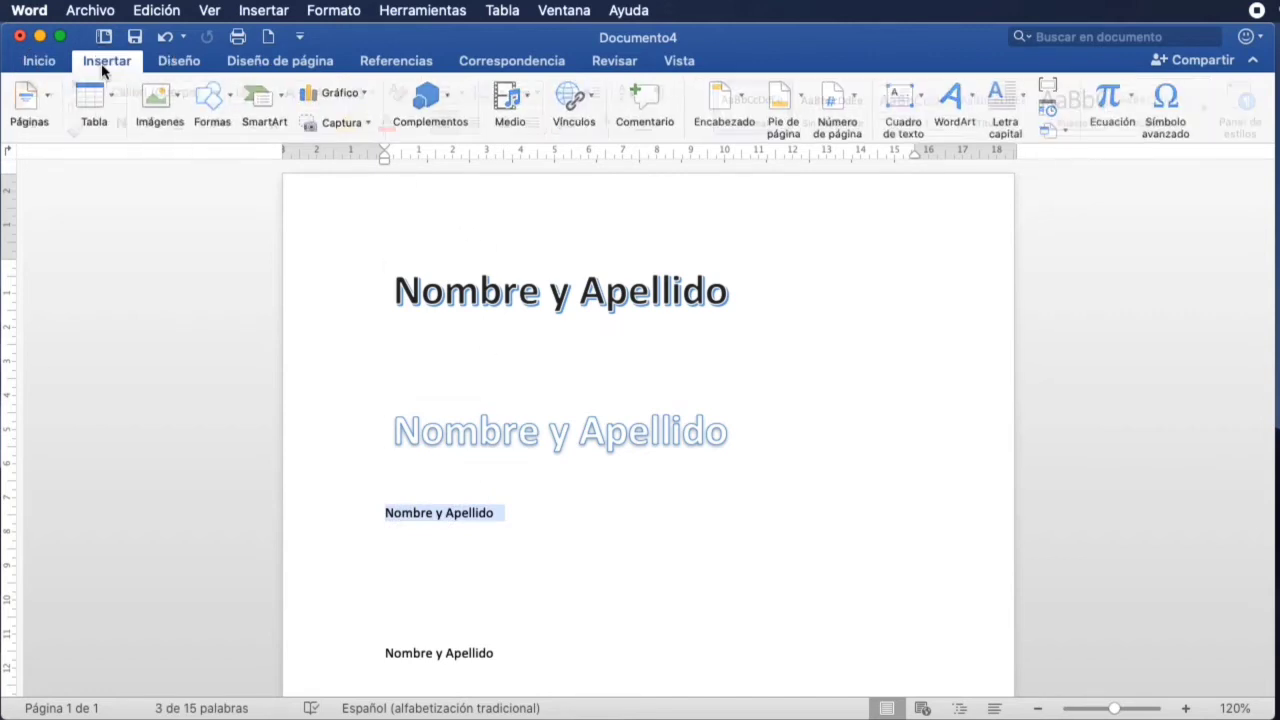
left_click(974, 100)
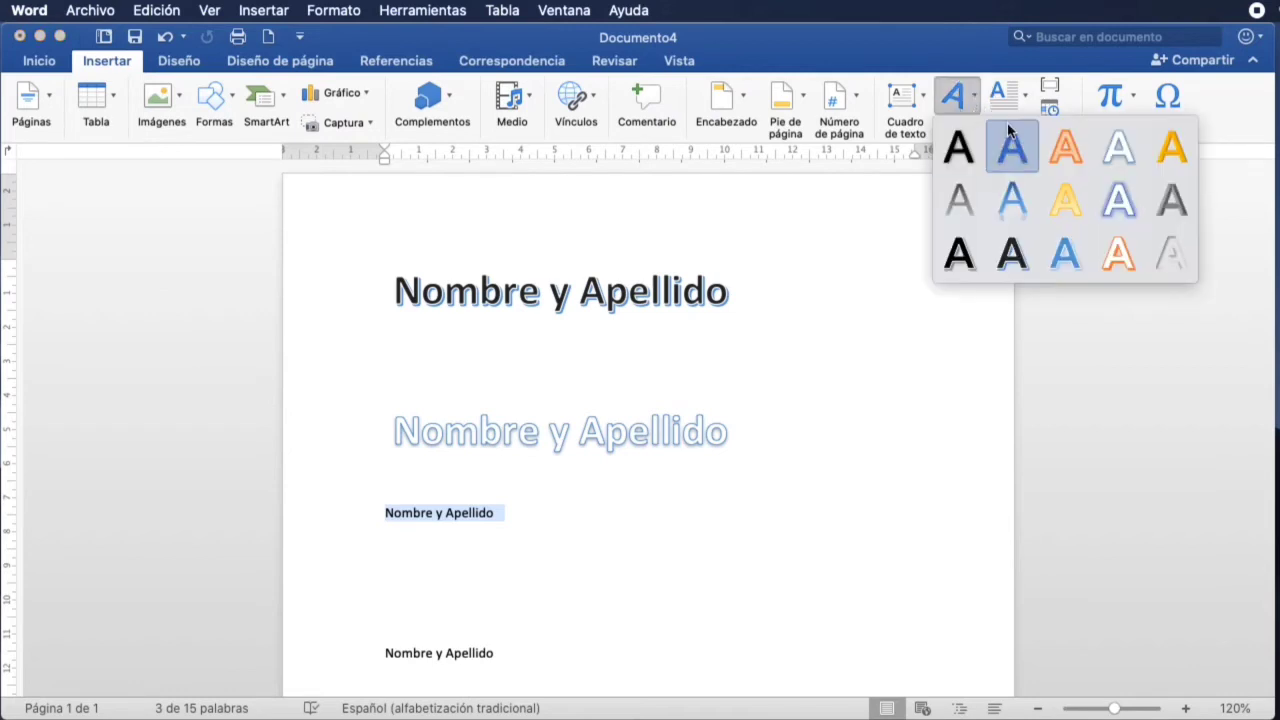
left_click(1066, 148)
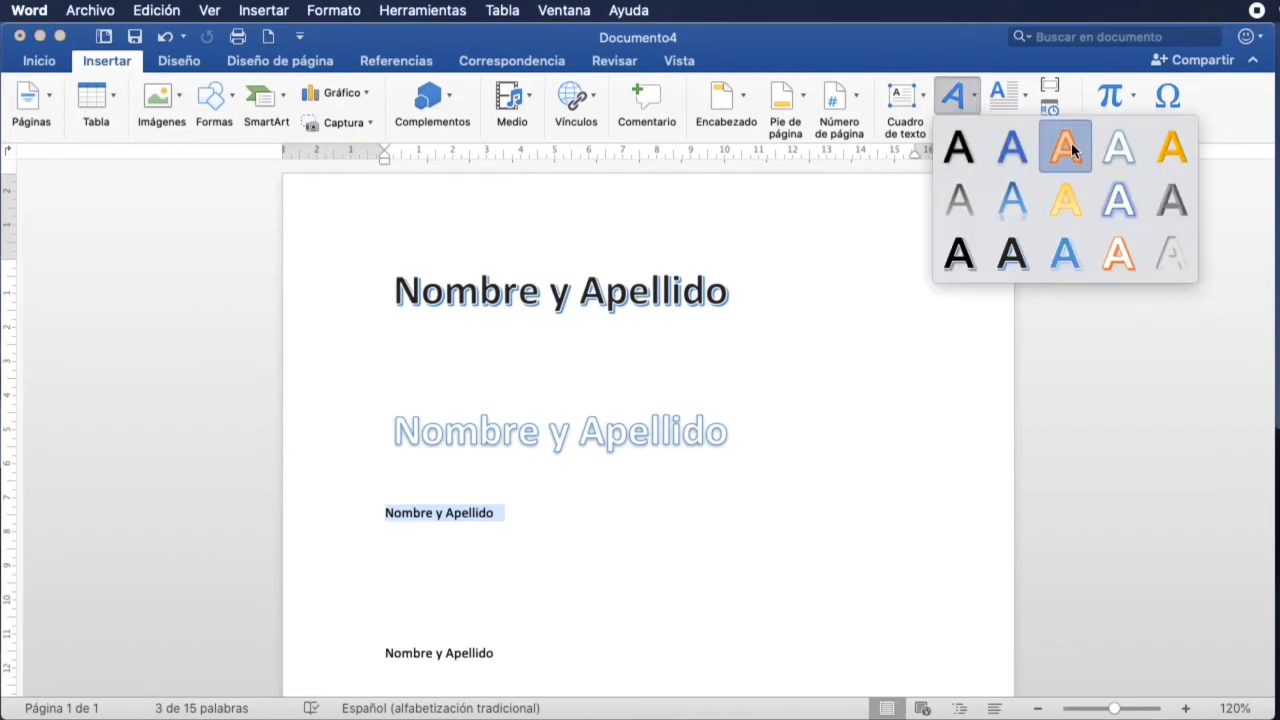
Convert the fourth "Nombre y Apellido" line to WordArt in the solid gold style.
scroll(531, 486, "down", 4)
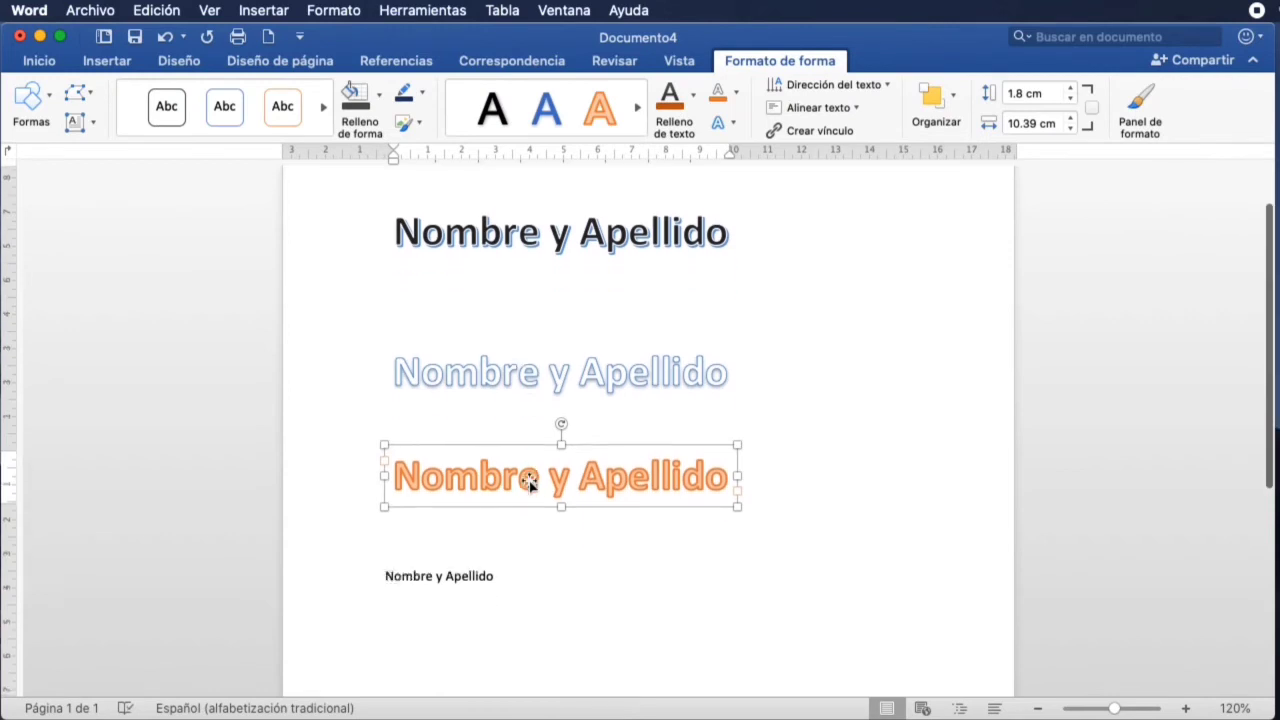
left_click_drag(380, 497, 506, 495)
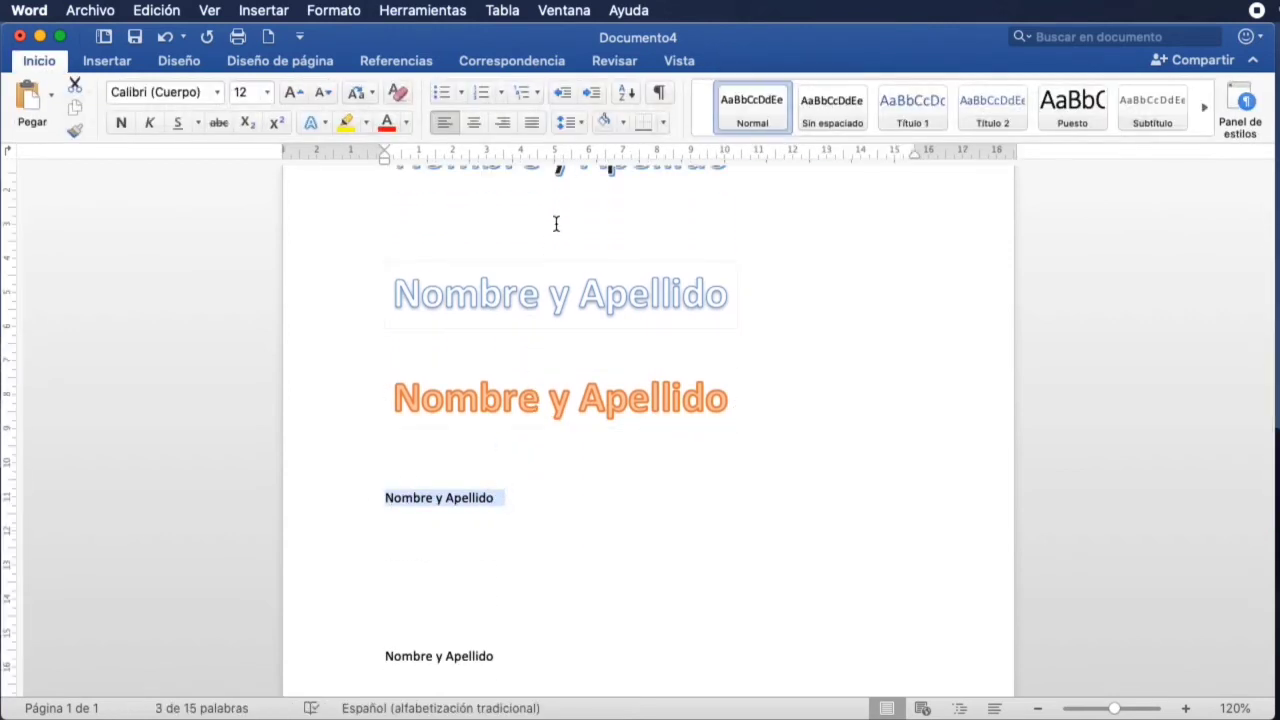
left_click(103, 64)
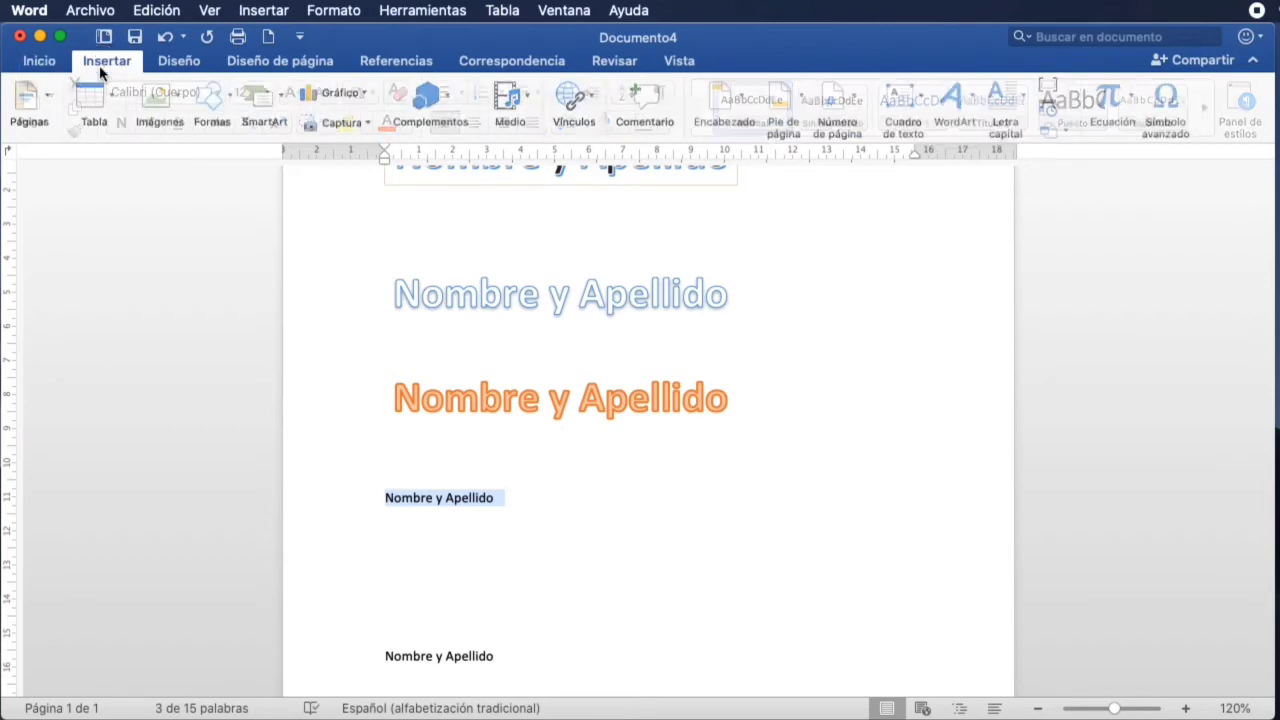
left_click(962, 100)
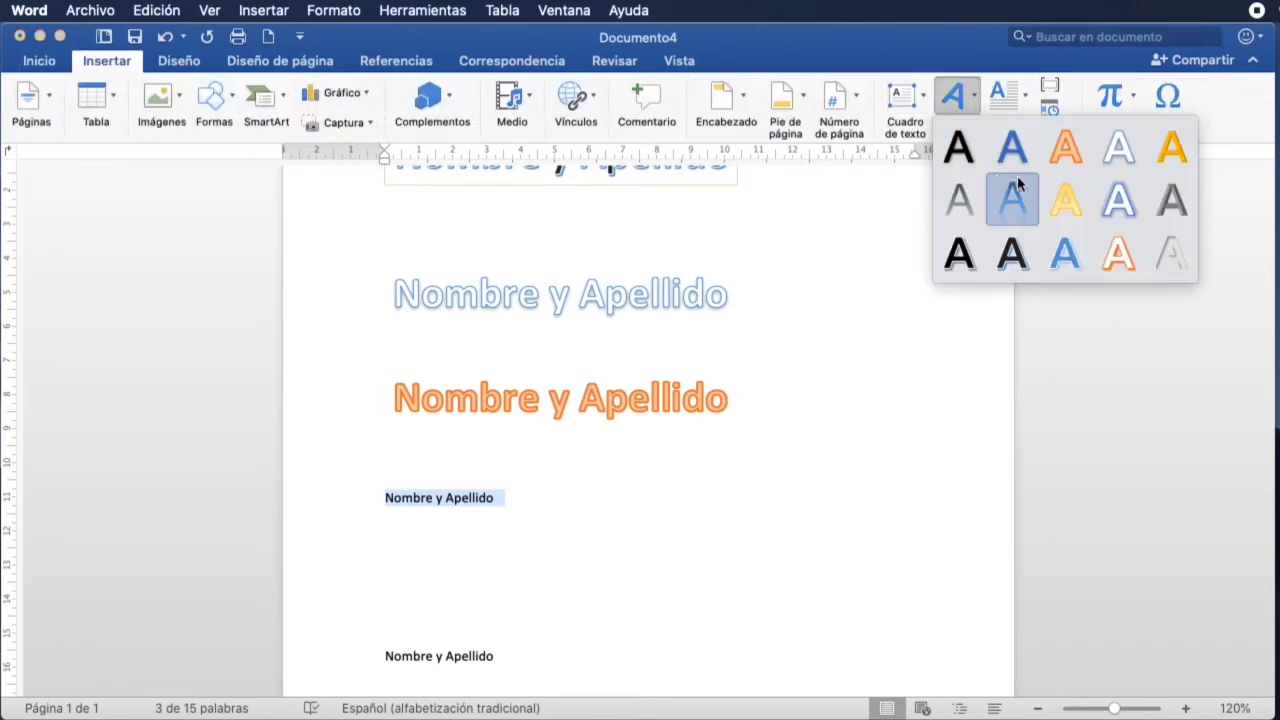
left_click(1167, 149)
Convert the last "Nombre y Apellido" line to WordArt in the light grey embossed style.
scroll(840, 390, "down", 3)
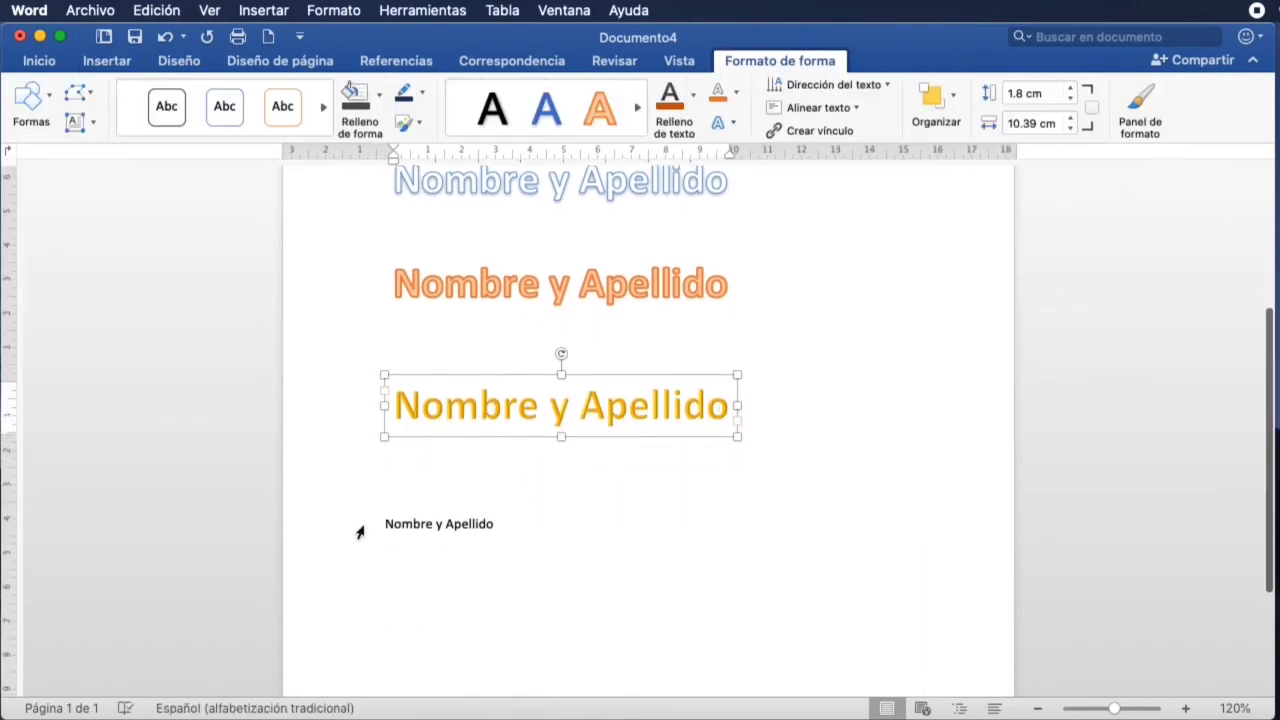
left_click(402, 517)
left_click_drag(402, 517, 500, 515)
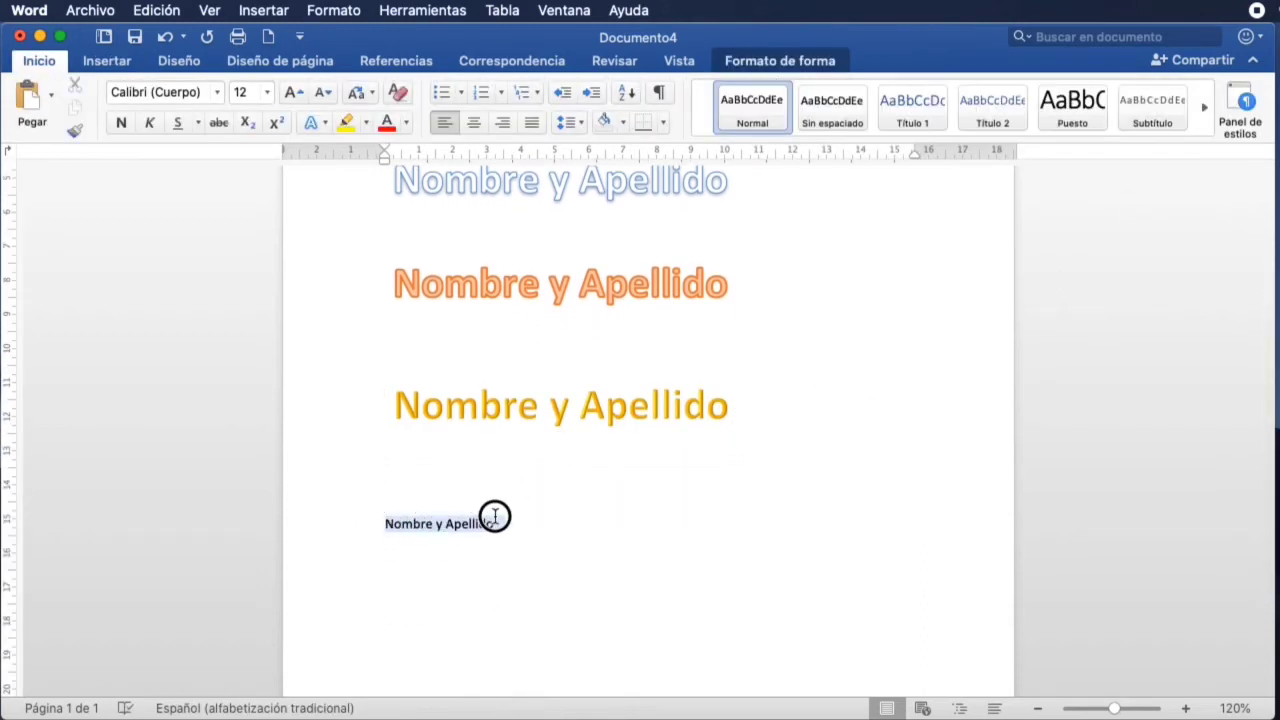
left_click(108, 62)
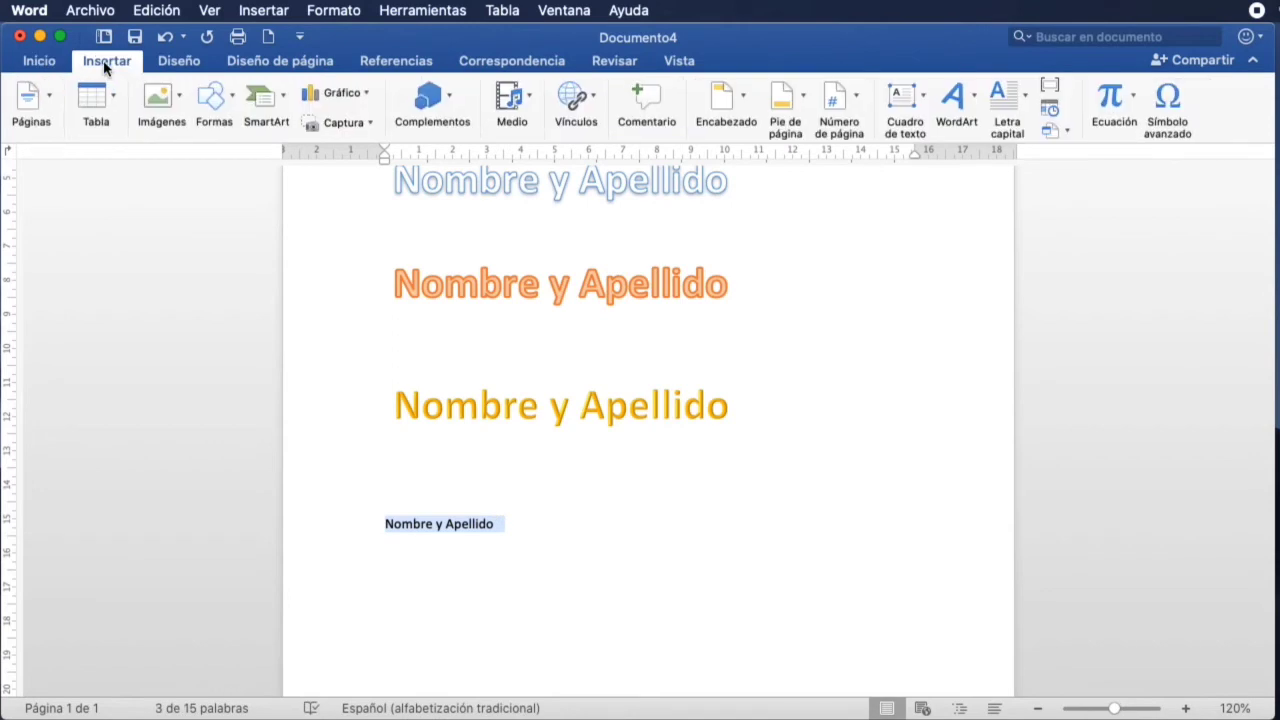
left_click(970, 108)
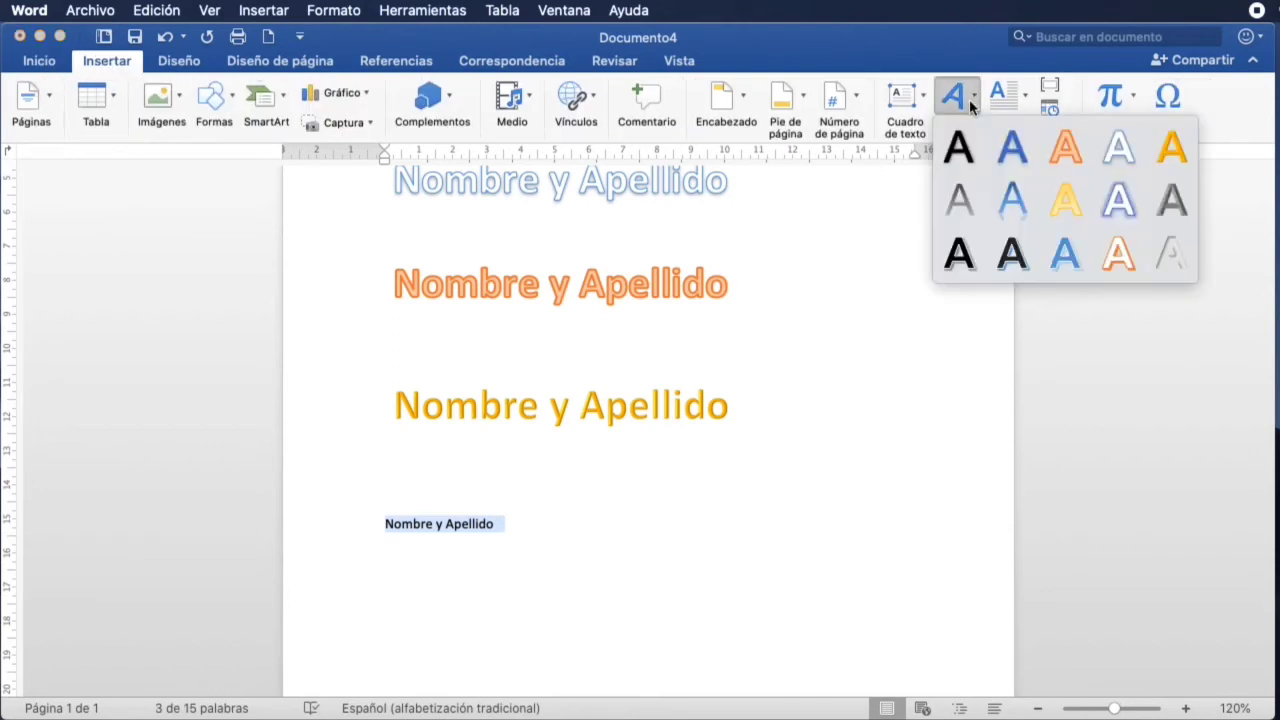
left_click(1170, 258)
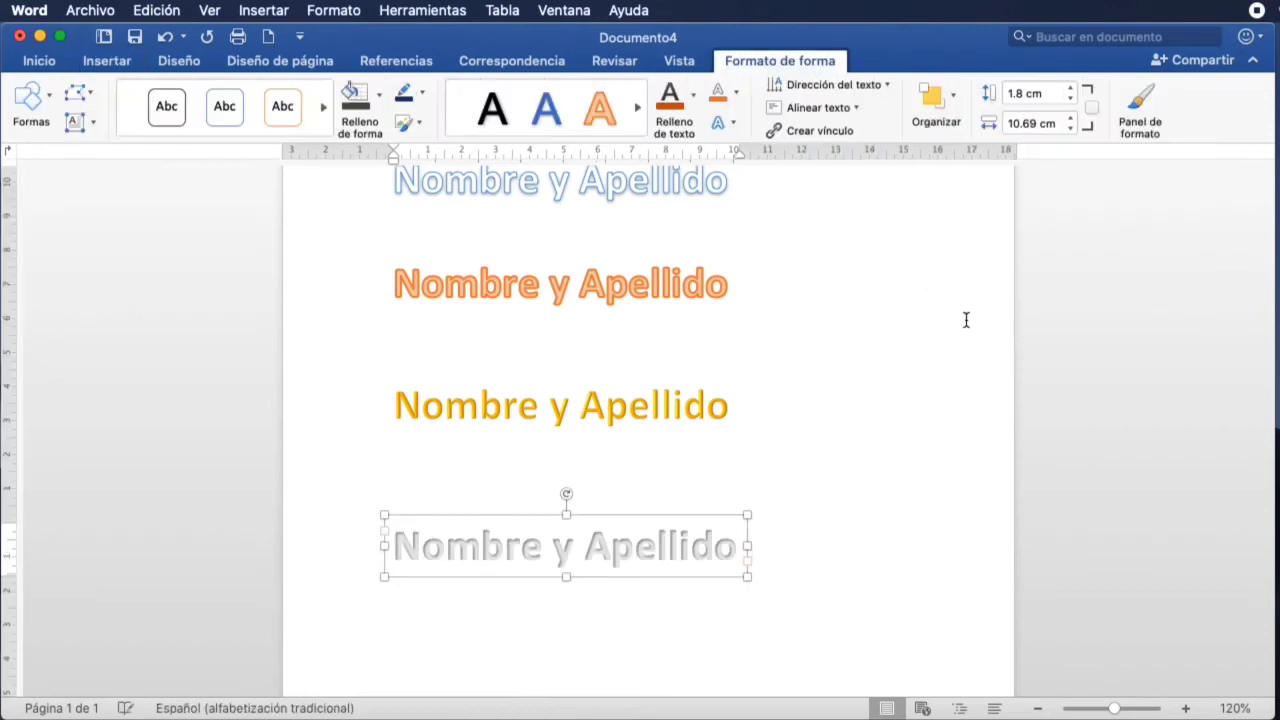
Nudge the black WordArt at the start of the page very slightly to the left and deselect it.
scroll(966, 319, "up", 5)
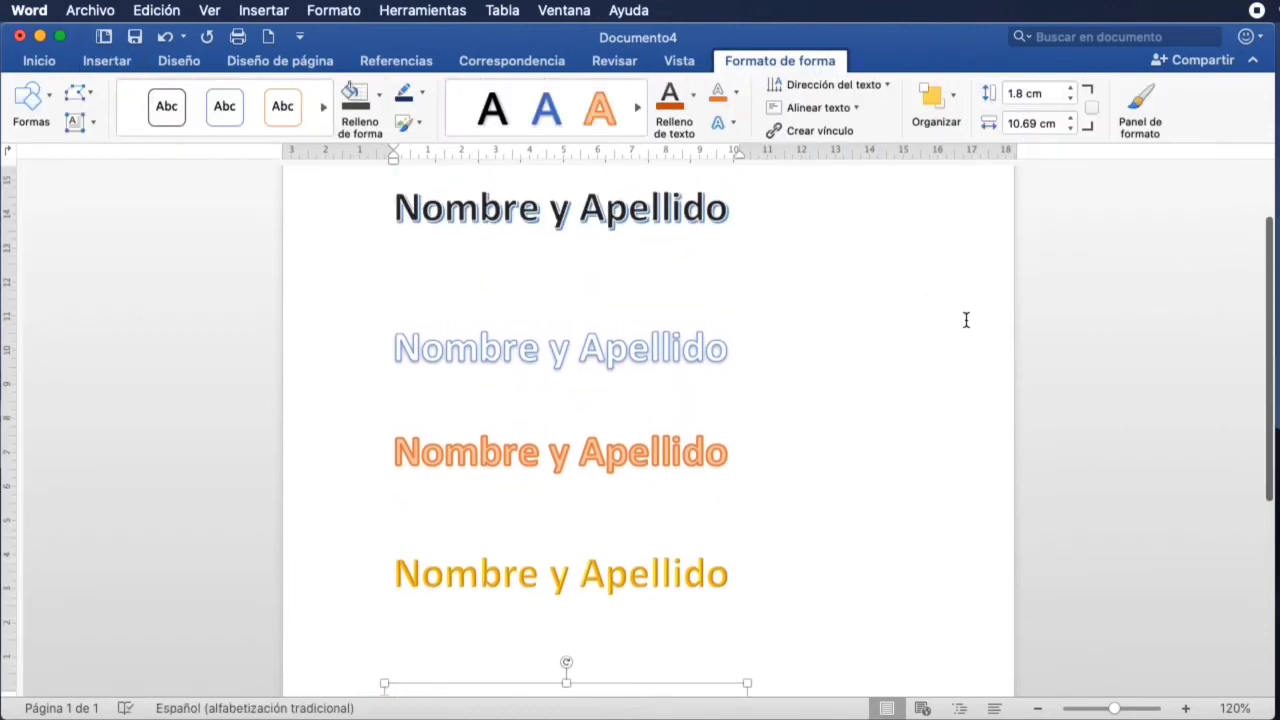
scroll(966, 319, "up", 2)
left_click(592, 275)
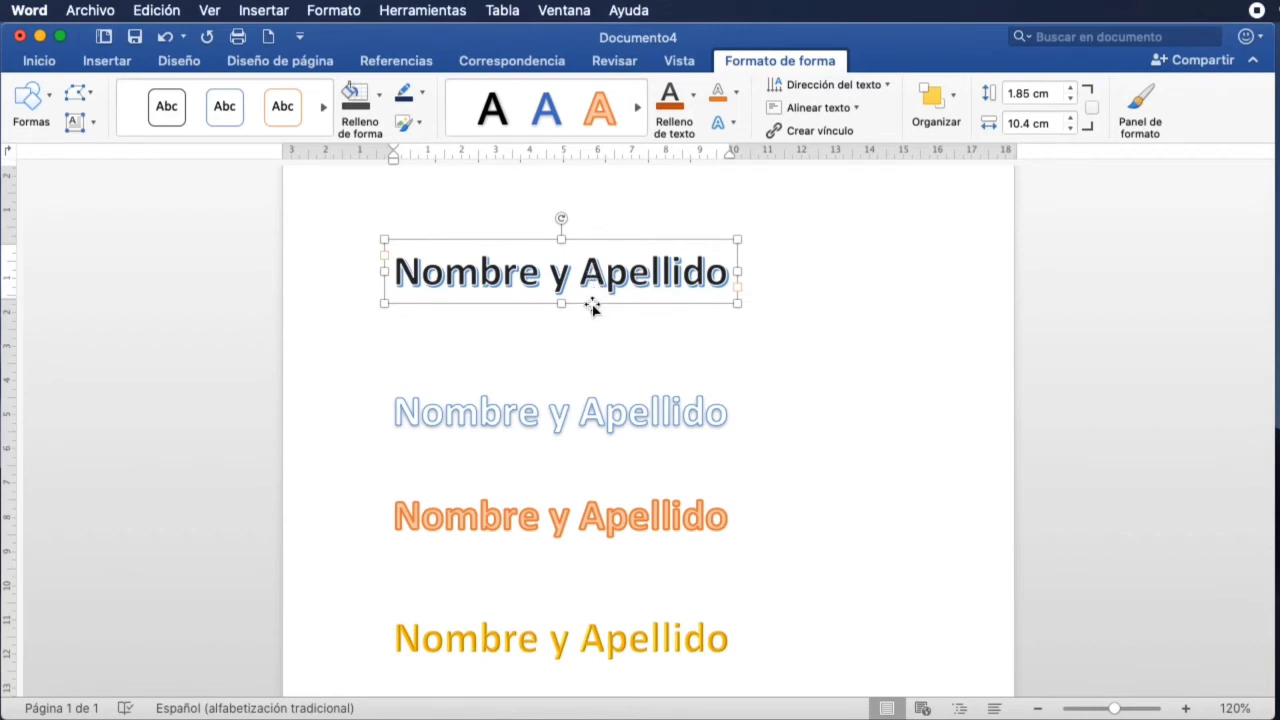
mouse_move(592, 308)
left_mouse_down()
mouse_move(668, 297)
mouse_move(634, 306)
mouse_move(606, 257)
mouse_move(579, 298)
mouse_move(587, 291)
left_mouse_up()
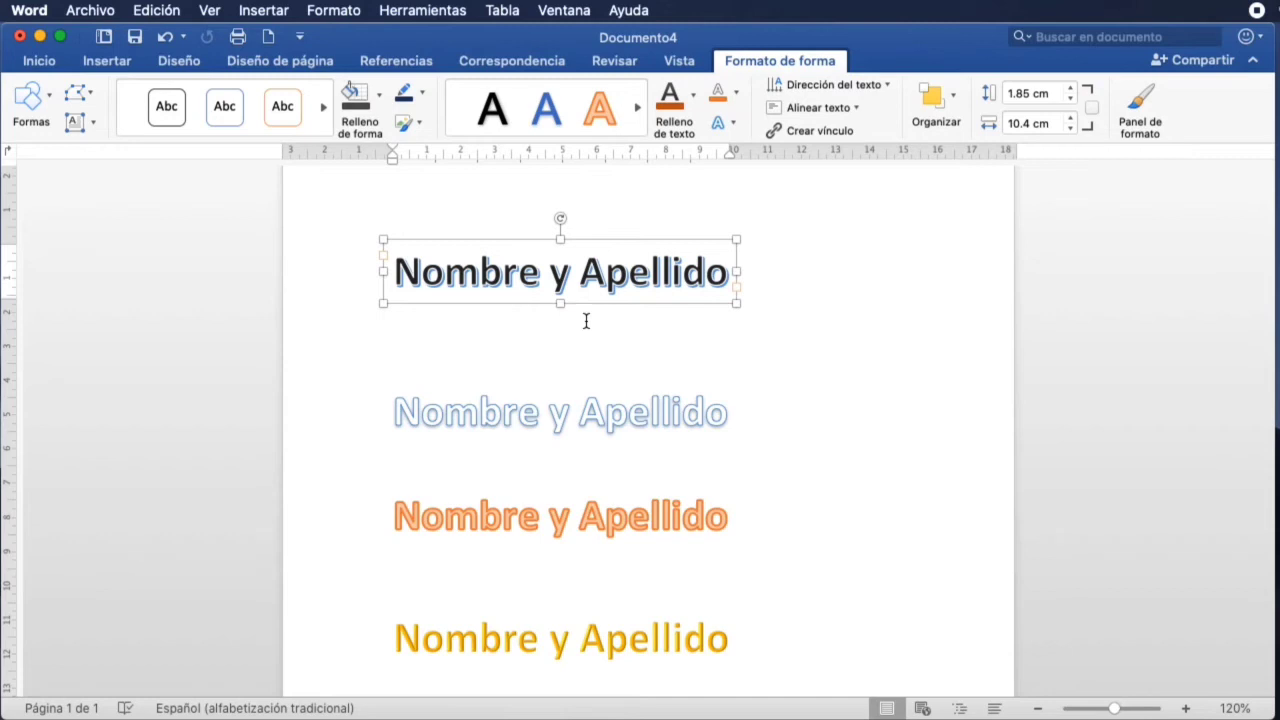
left_click(846, 343)
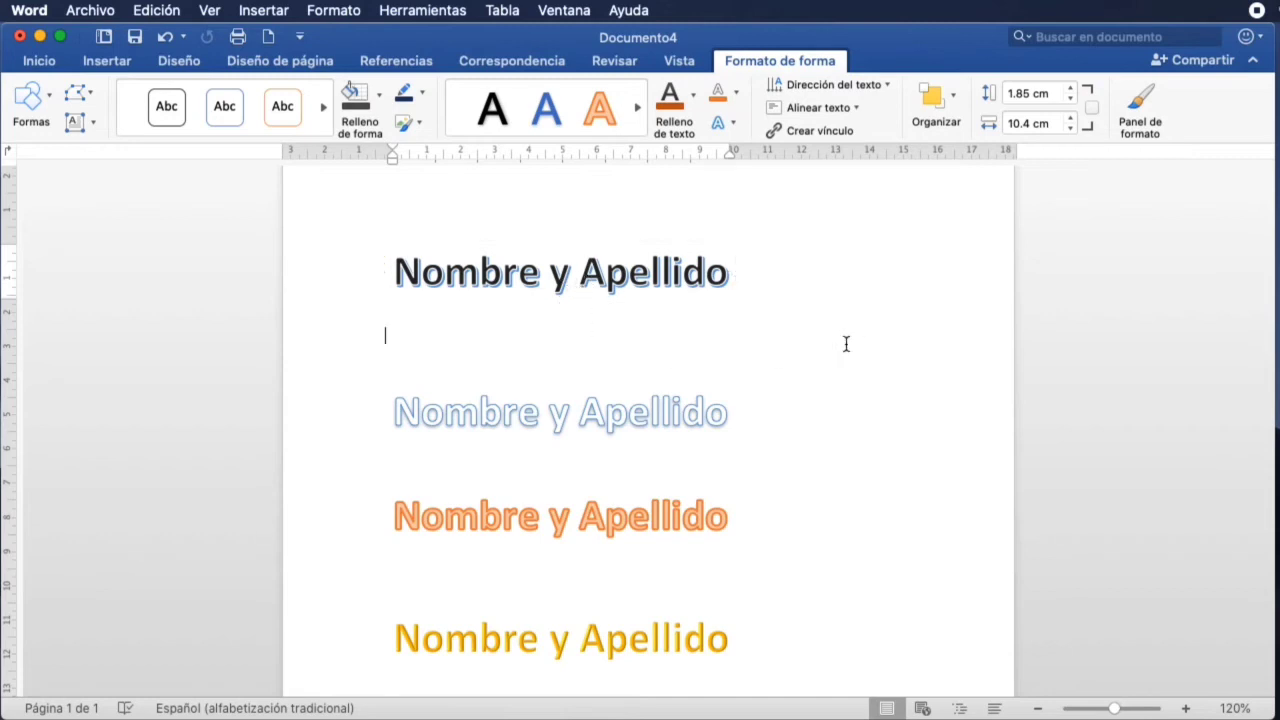
Select the black WordArt again and display its shape formatting options.
left_click(629, 302)
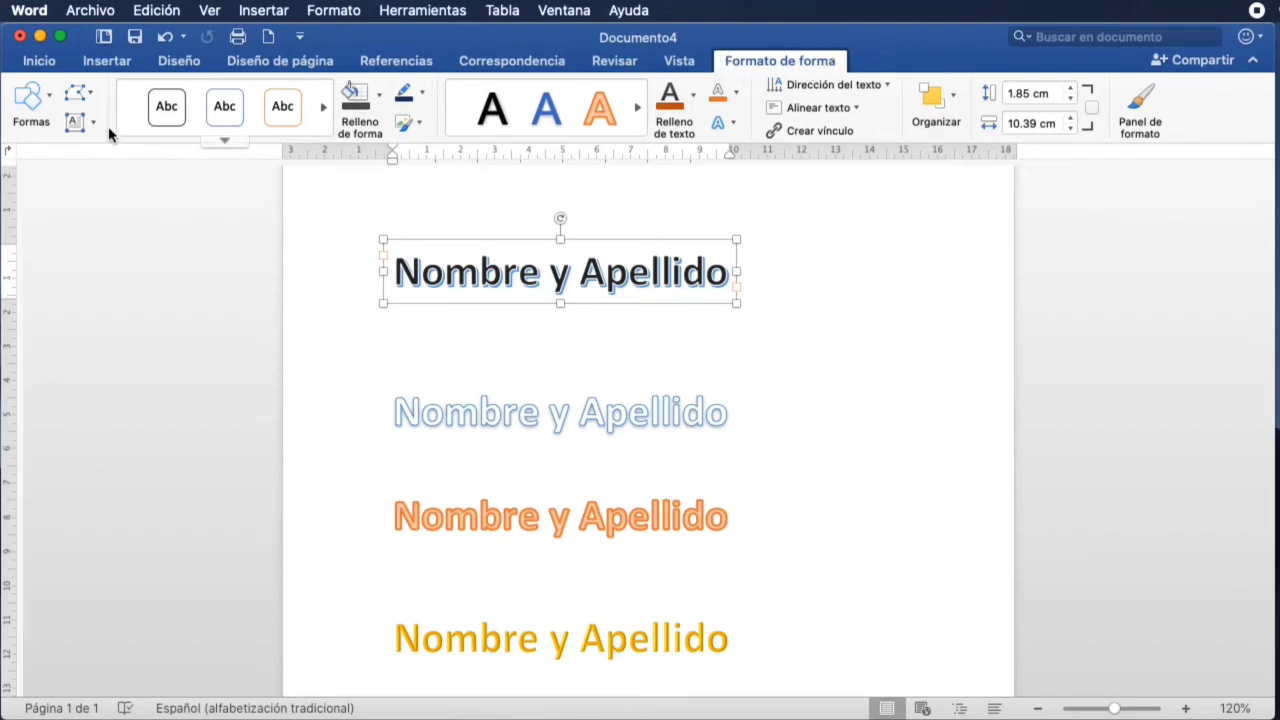
left_click(754, 64)
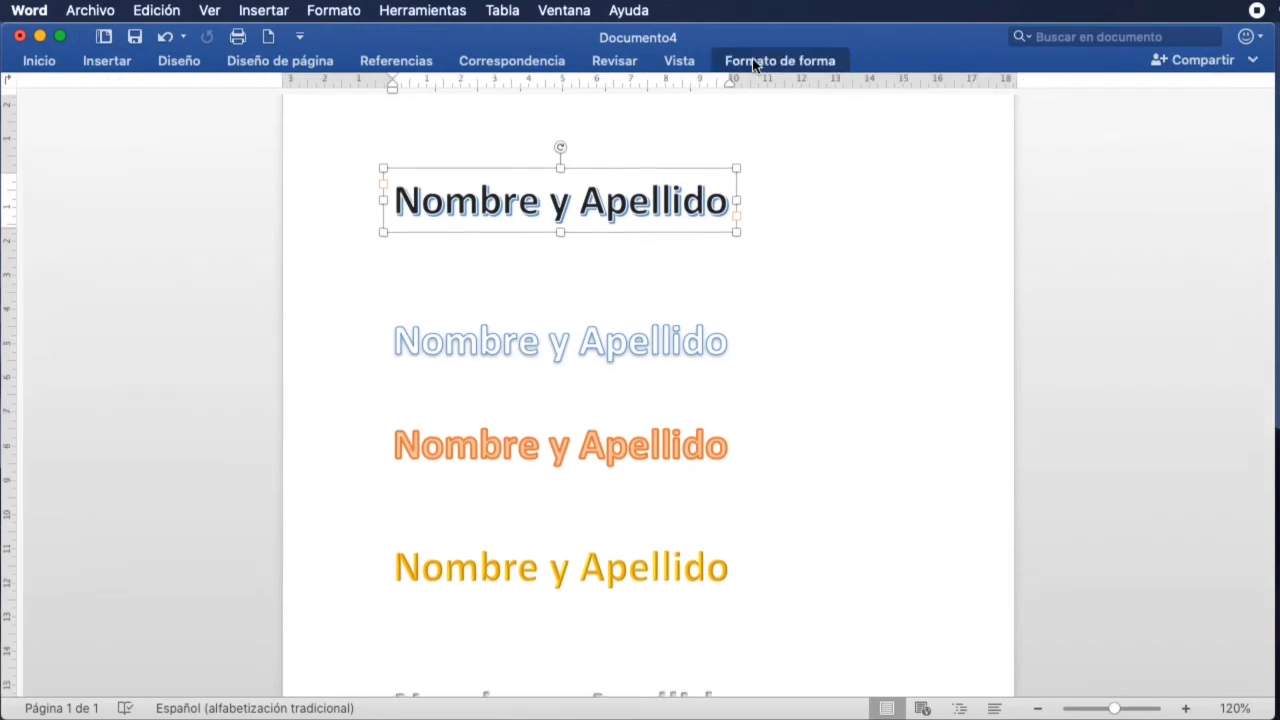
left_click(754, 64)
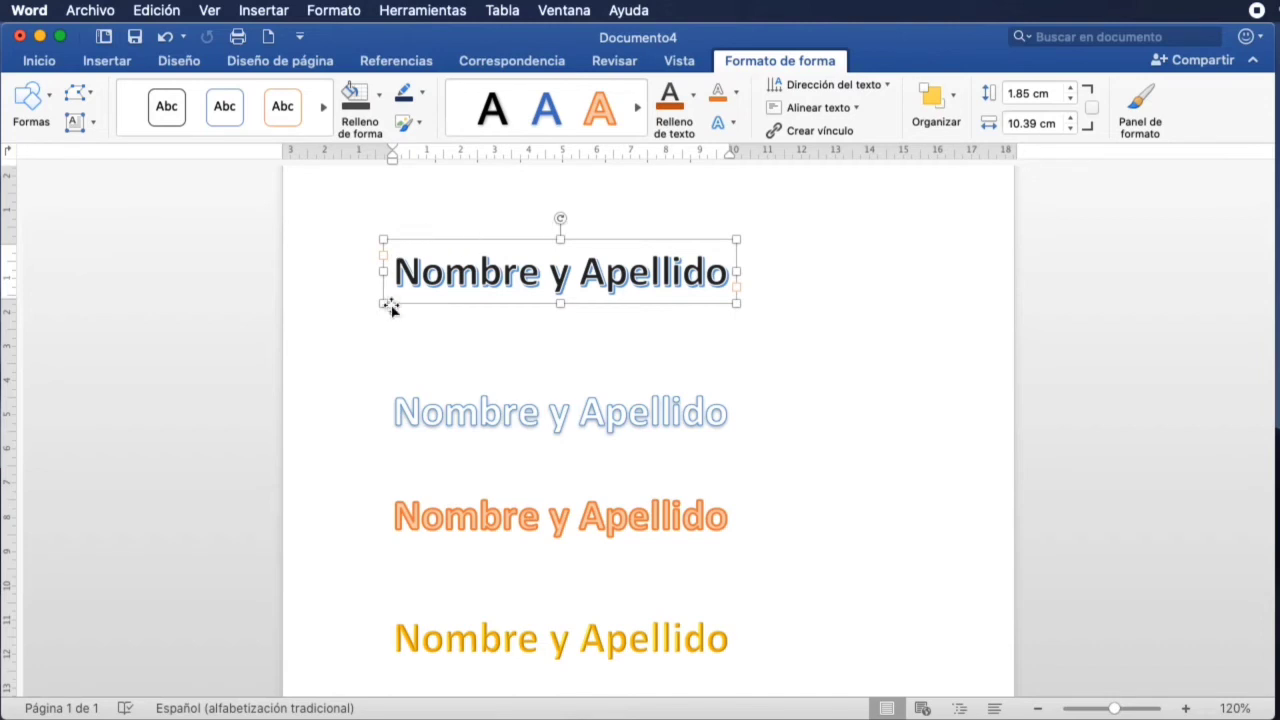
left_click(636, 108)
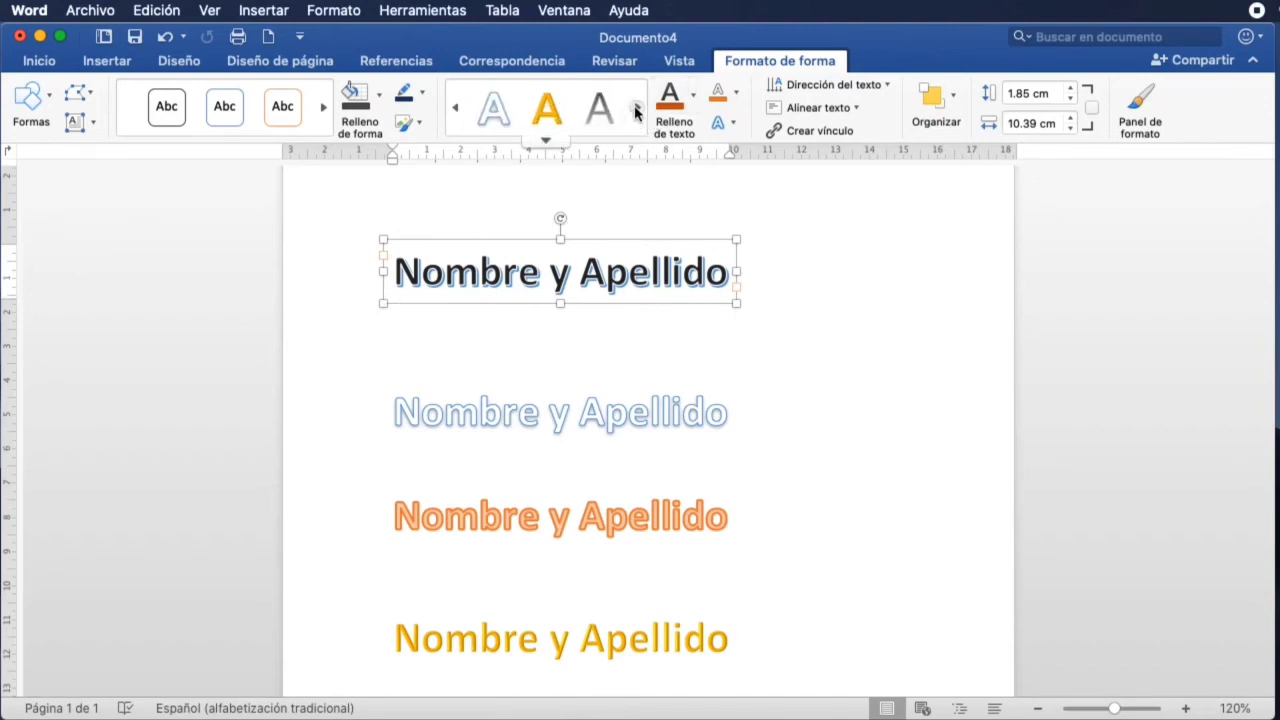
left_click(636, 108)
left_click(548, 141)
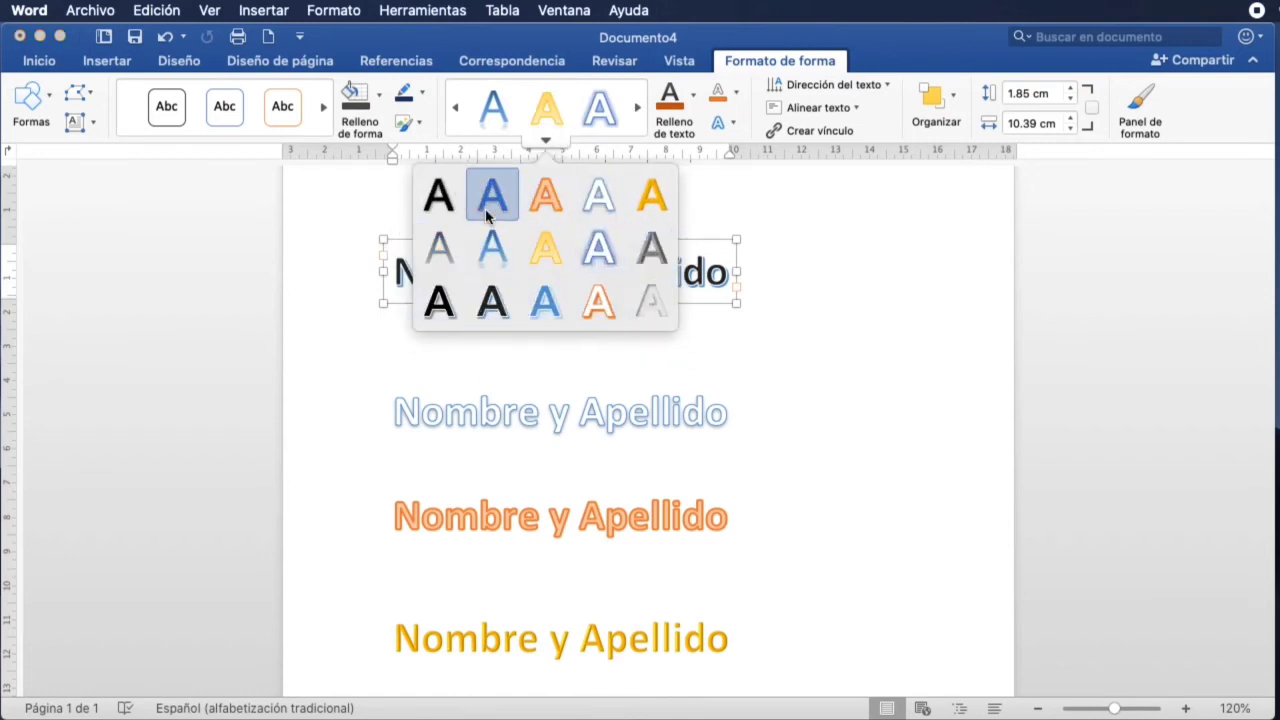
left_click(549, 142)
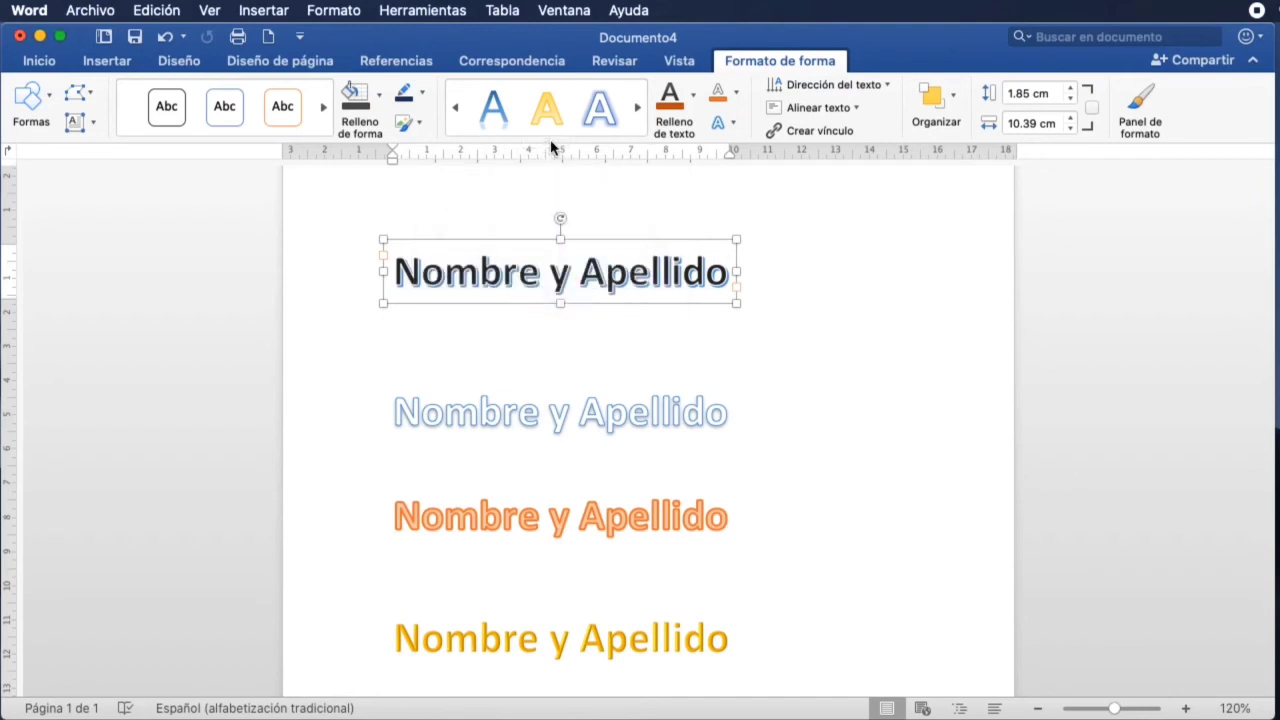
Fill the first WordArt's text with light orange and give its letters an orange outline.
left_click(694, 96)
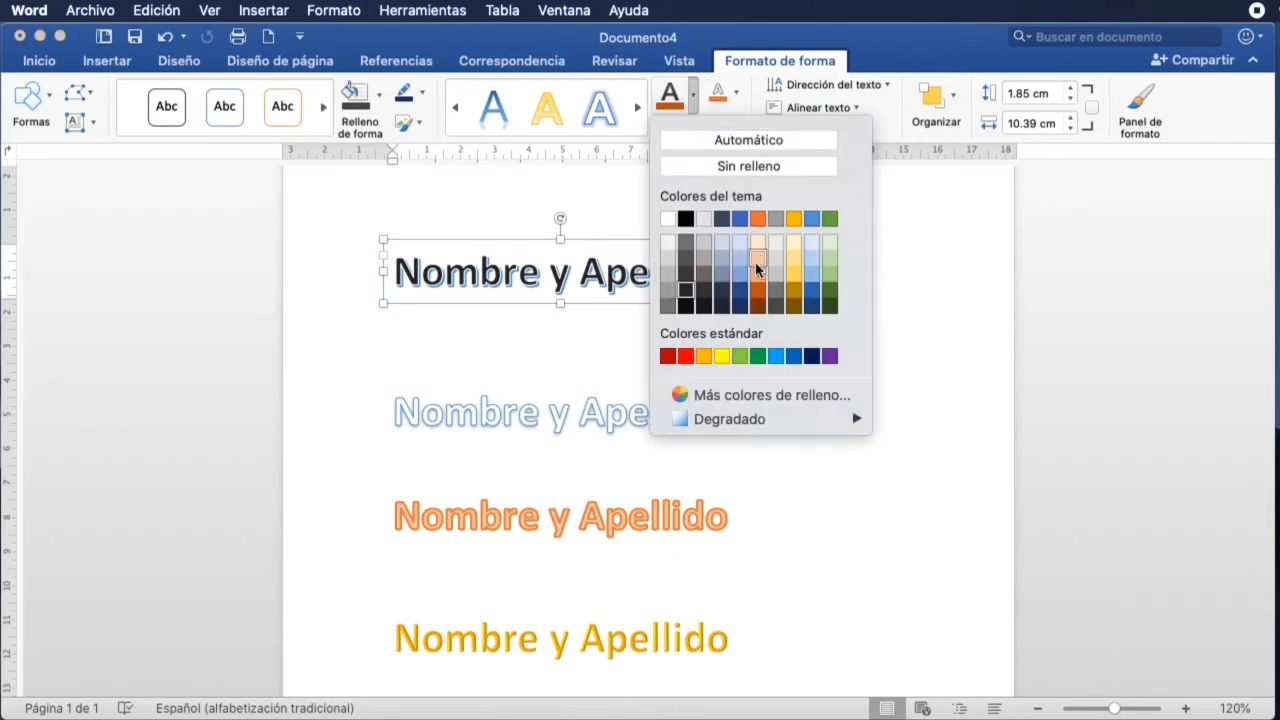
key("Escape")
key("super+z")
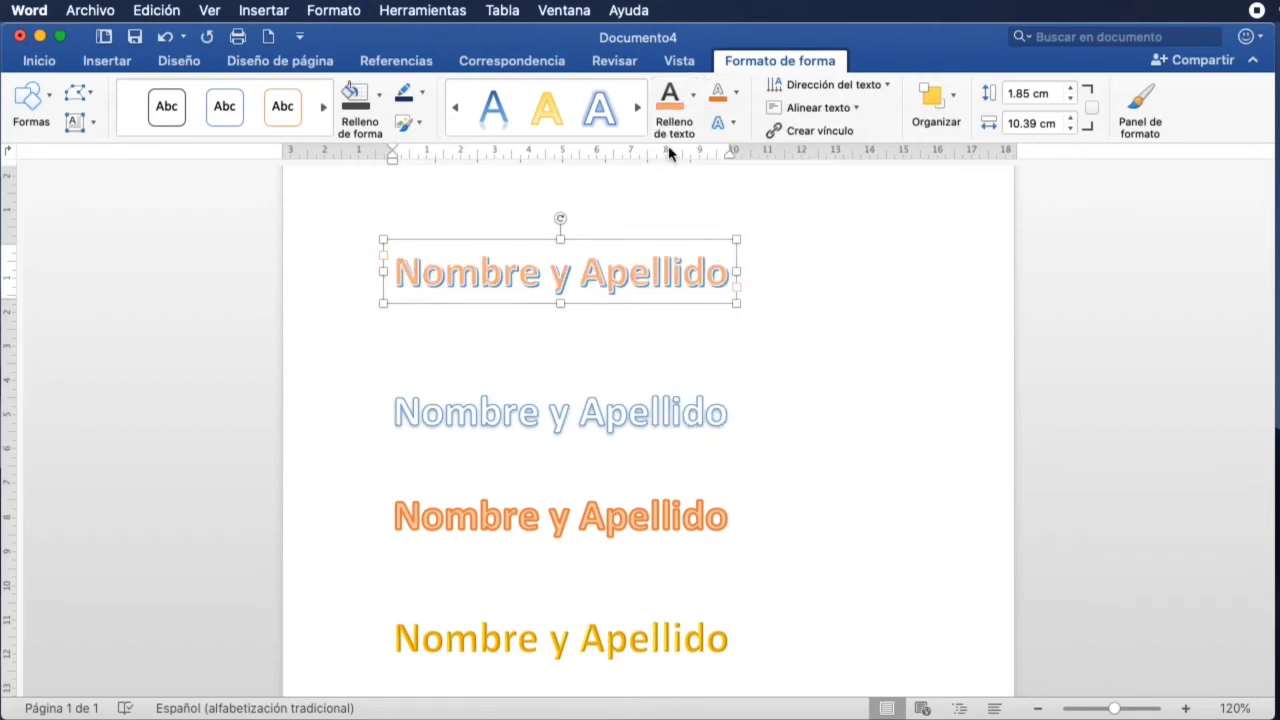
left_click(737, 96)
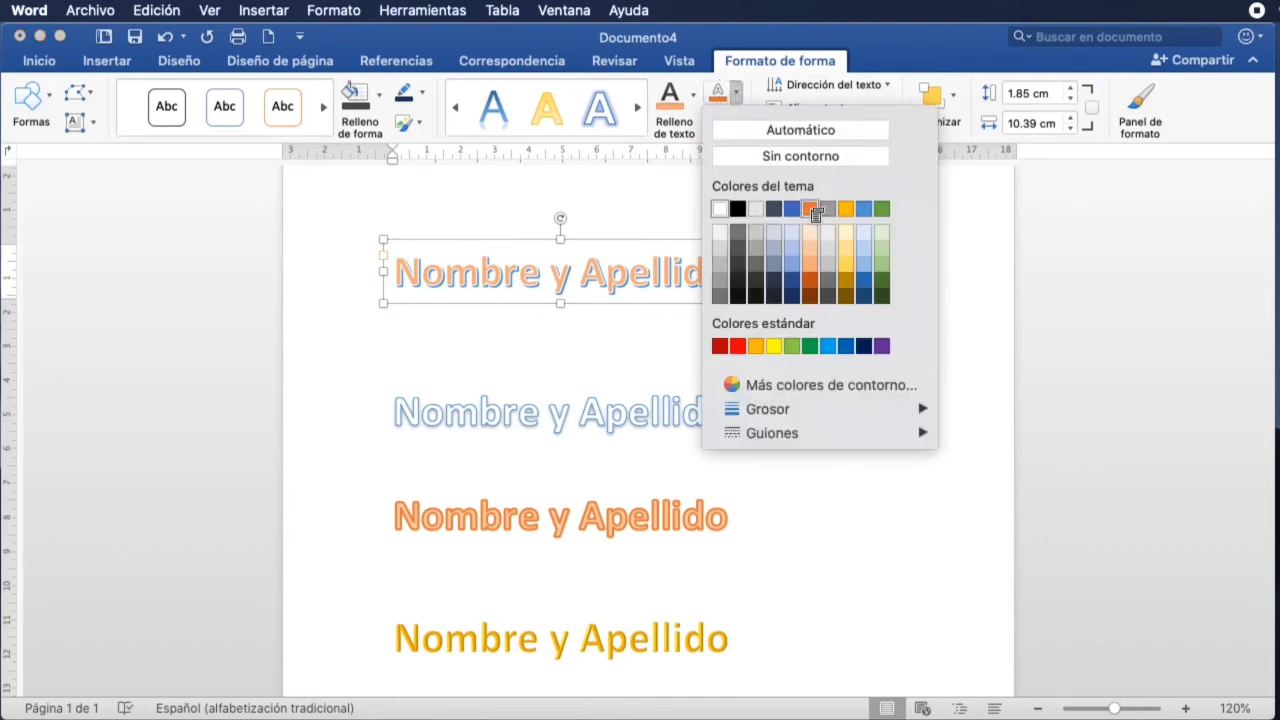
left_click(813, 210)
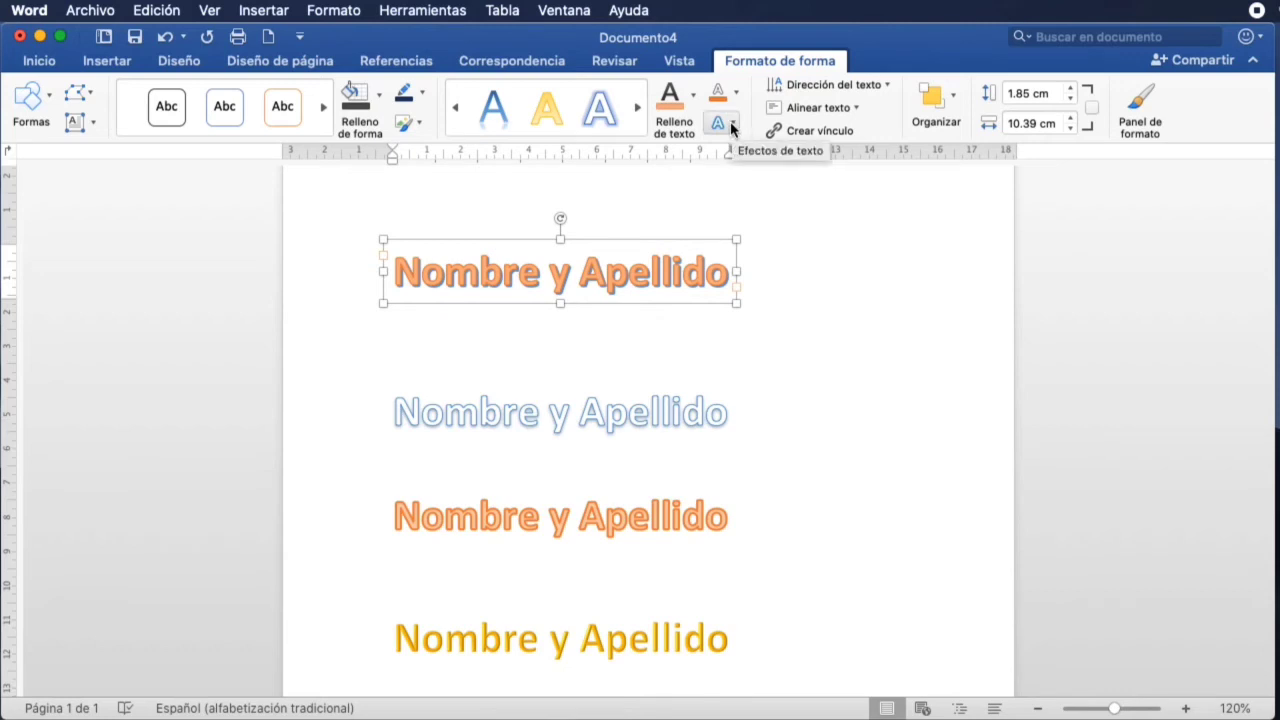
Add a shadow to the first WordArt's text using the first Exterior preset.
left_click(732, 126)
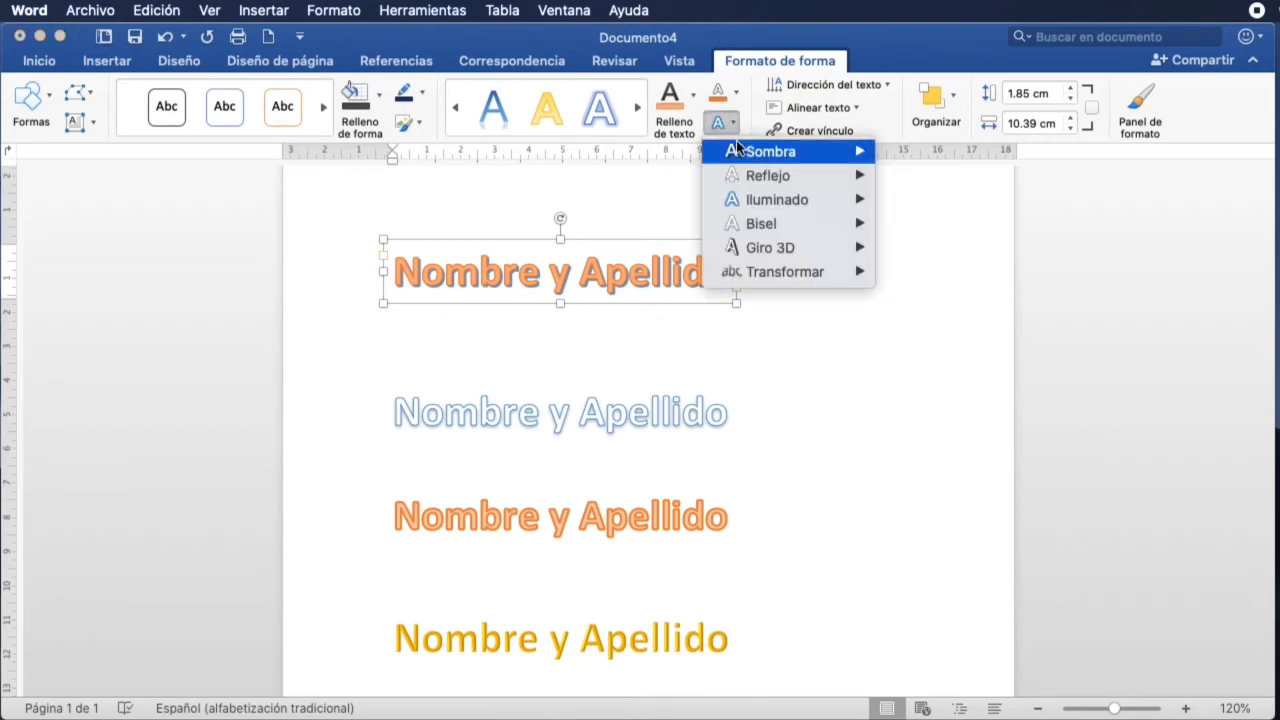
mouse_move(779, 151)
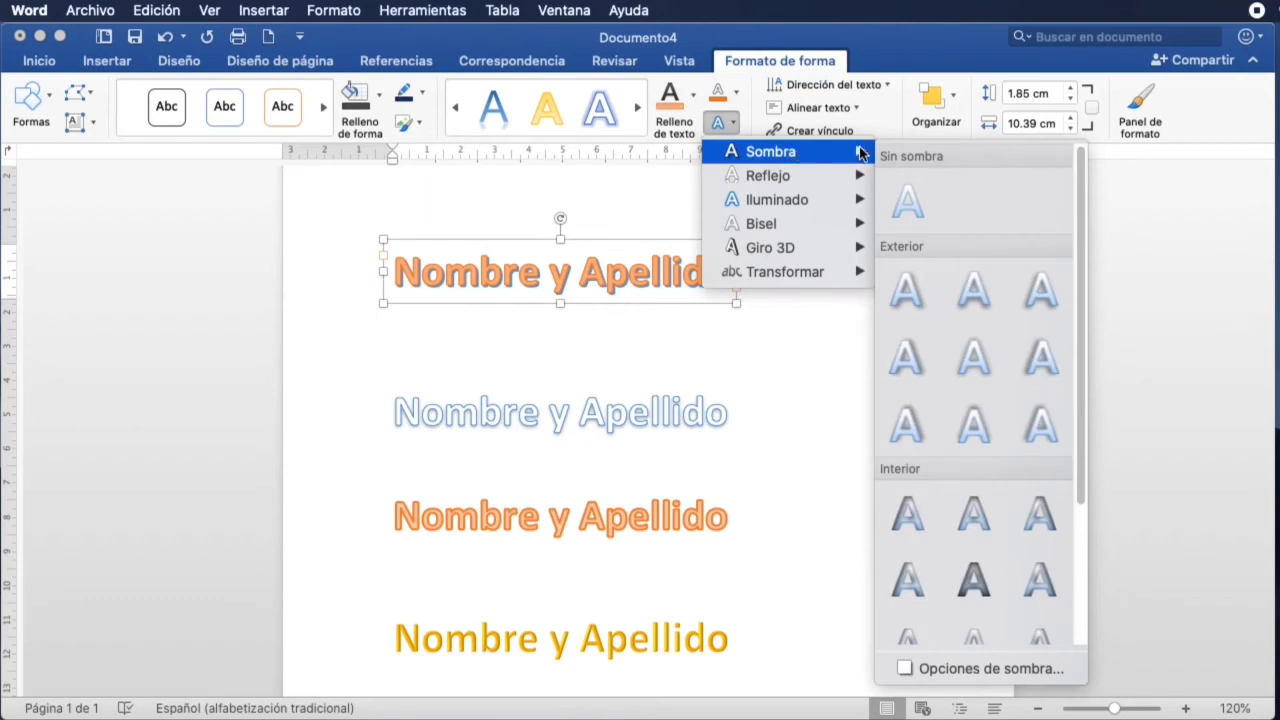
left_click(907, 292)
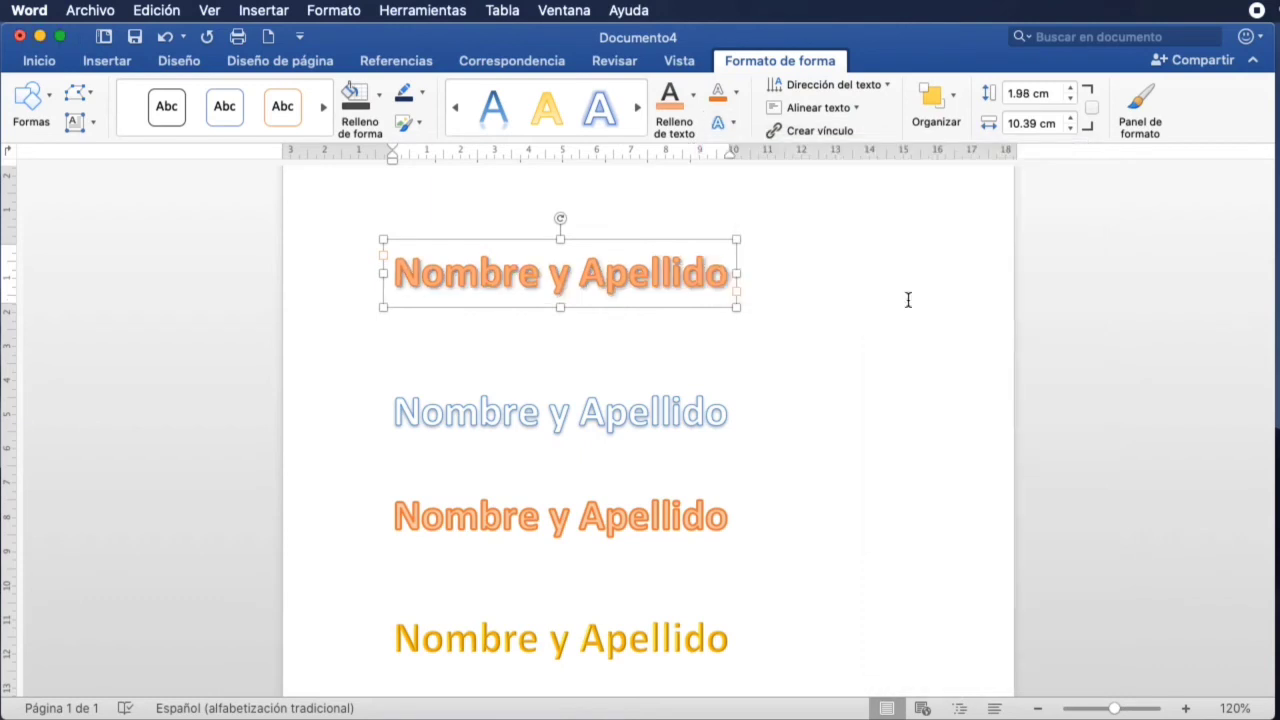
left_click(733, 122)
mouse_move(777, 200)
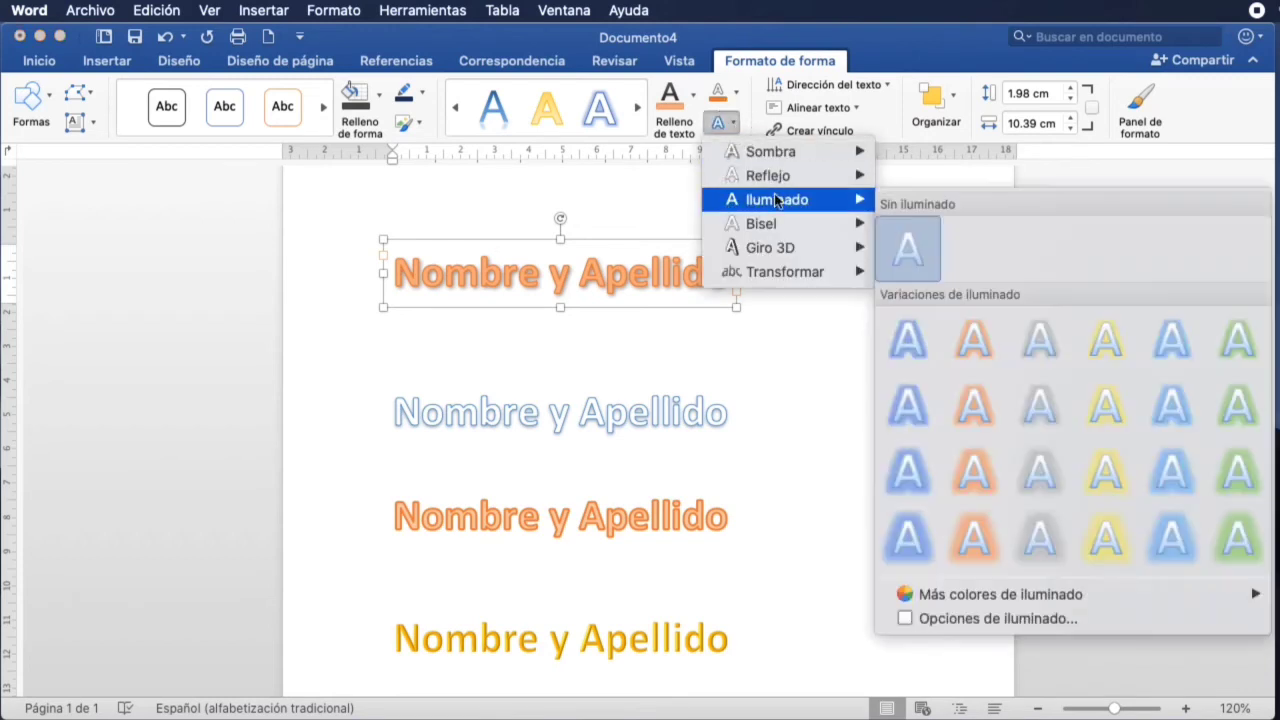
mouse_move(812, 178)
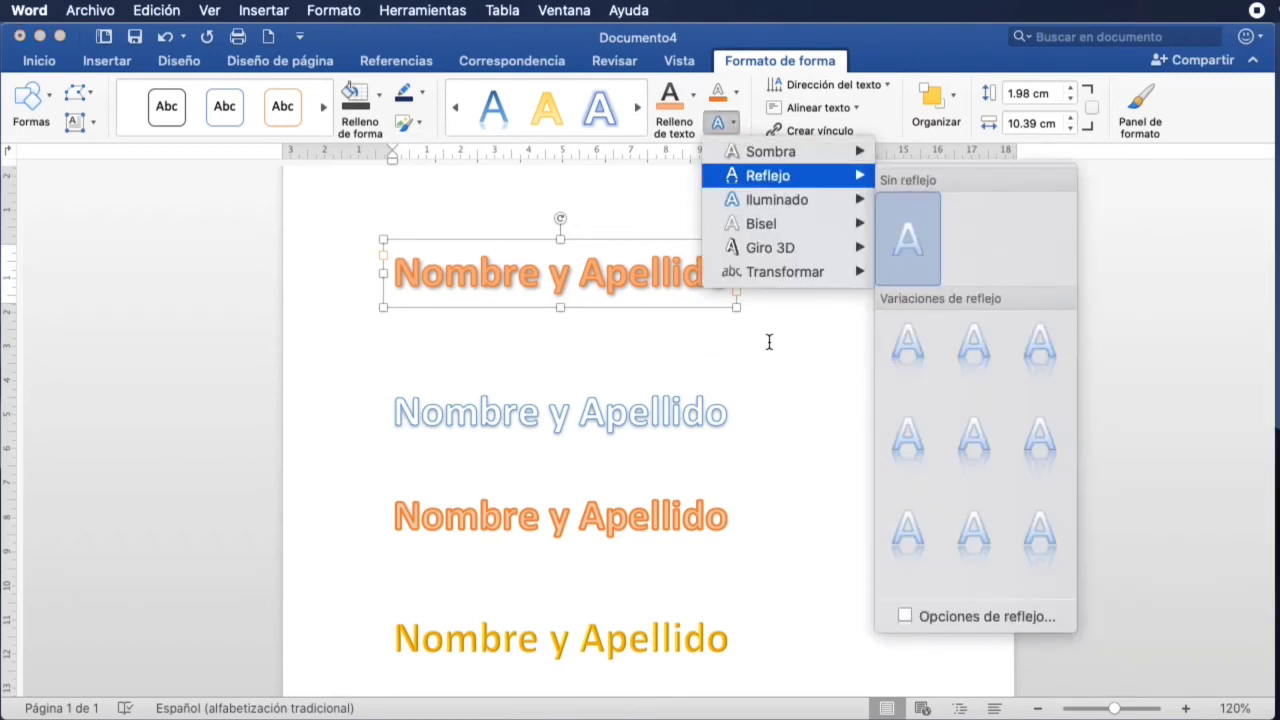
left_click(799, 333)
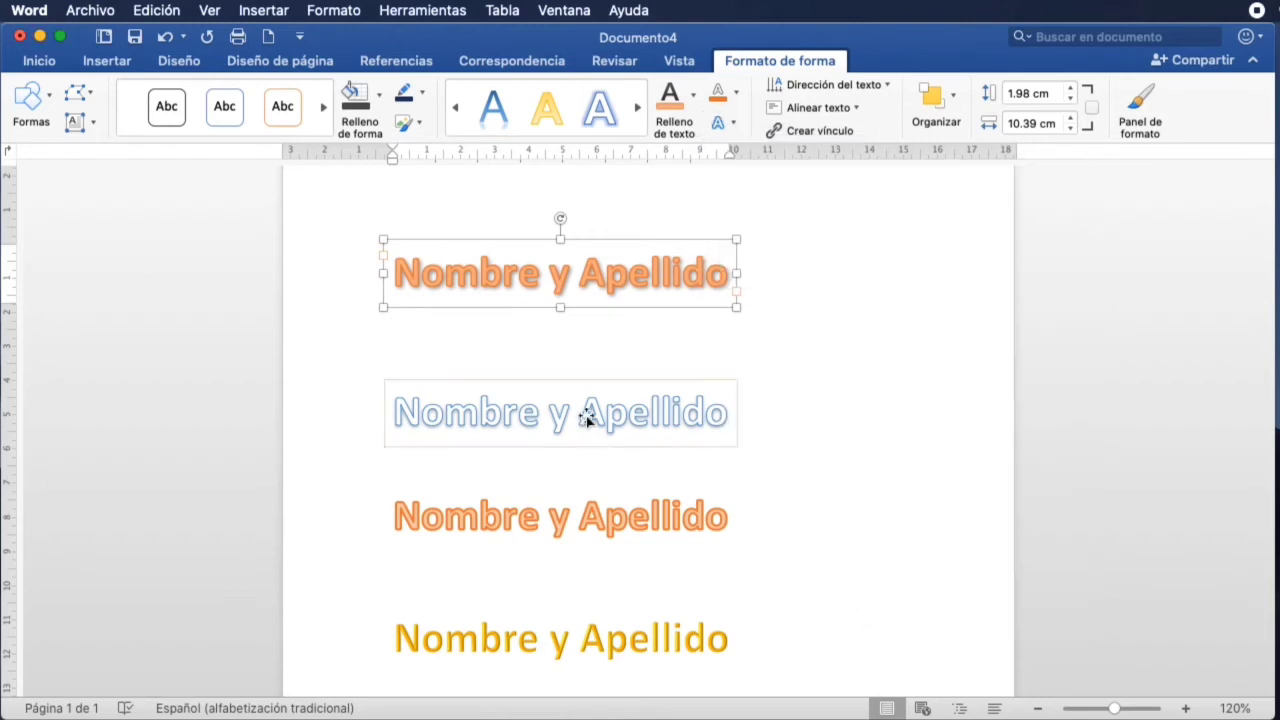
Apply the central reflection variation to the white, blue-outlined WordArt.
left_click(603, 380)
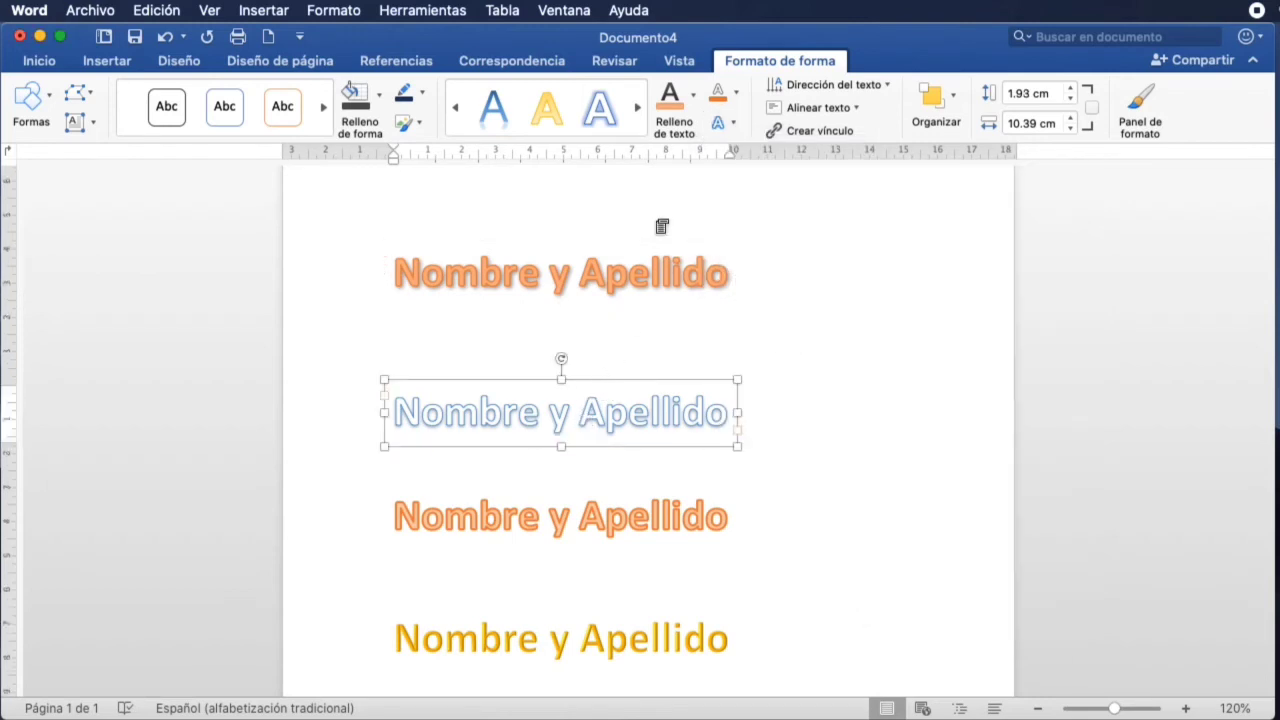
left_click(734, 125)
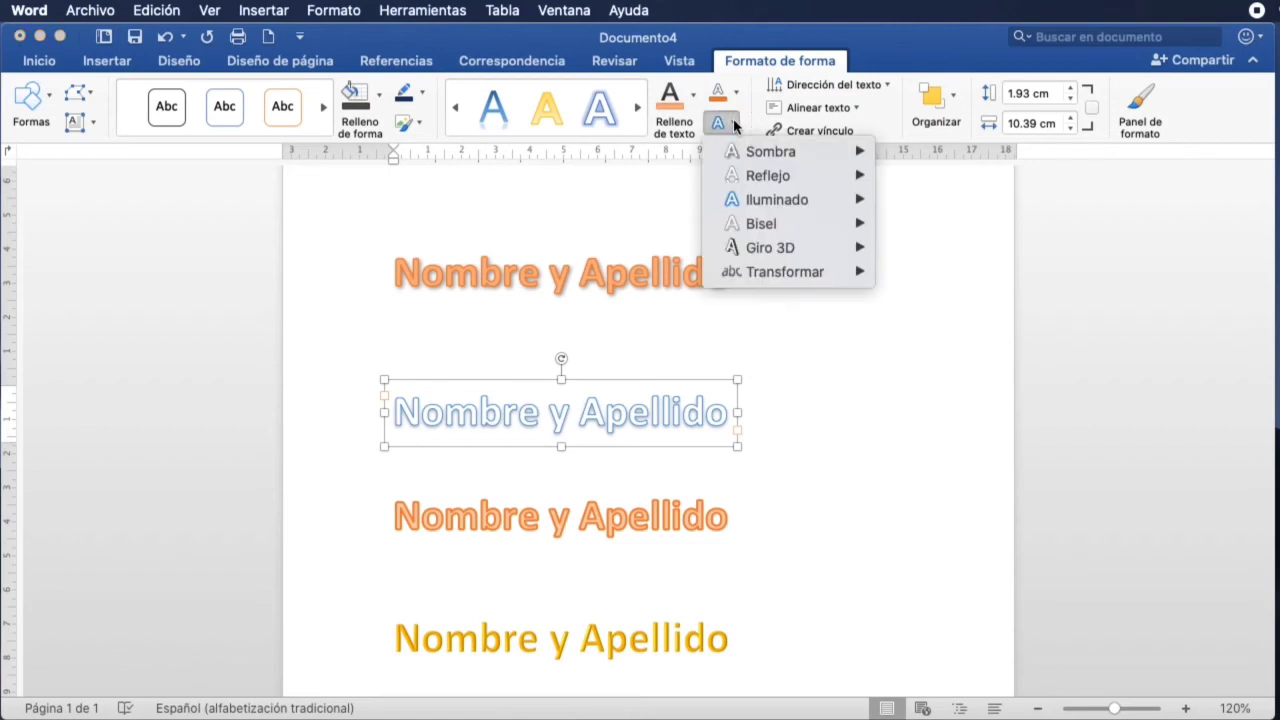
mouse_move(822, 177)
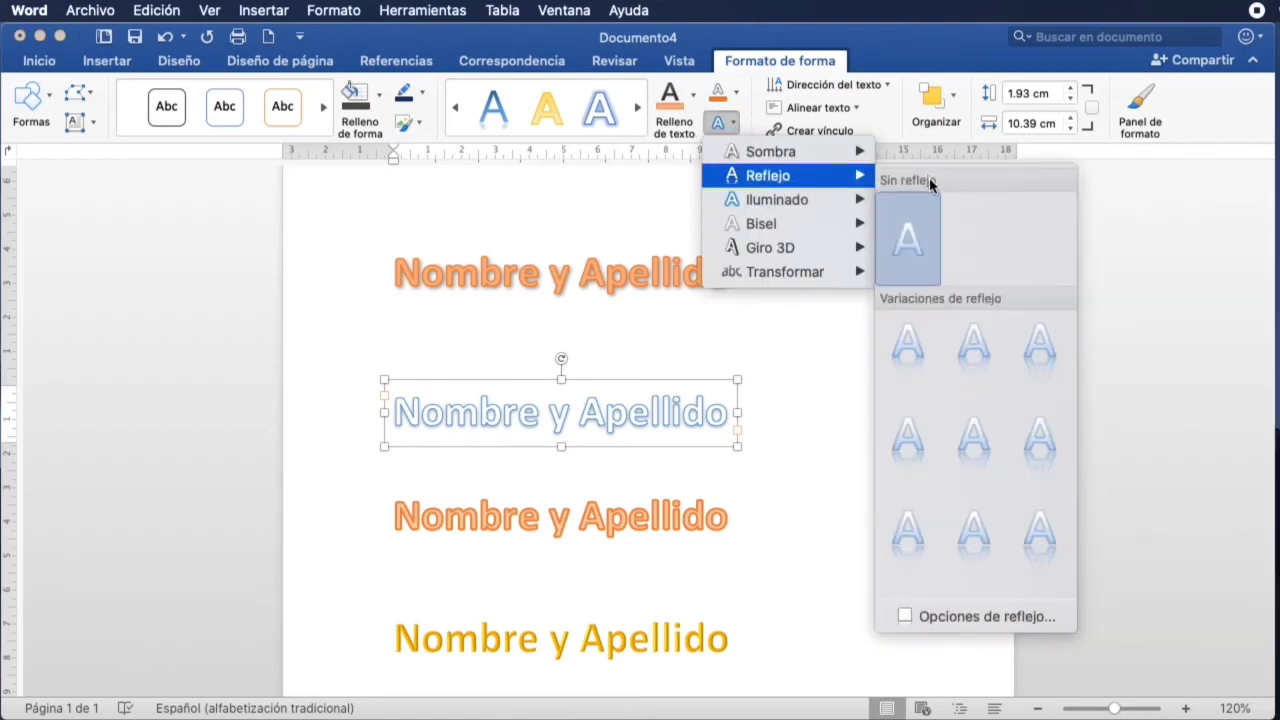
left_click(972, 443)
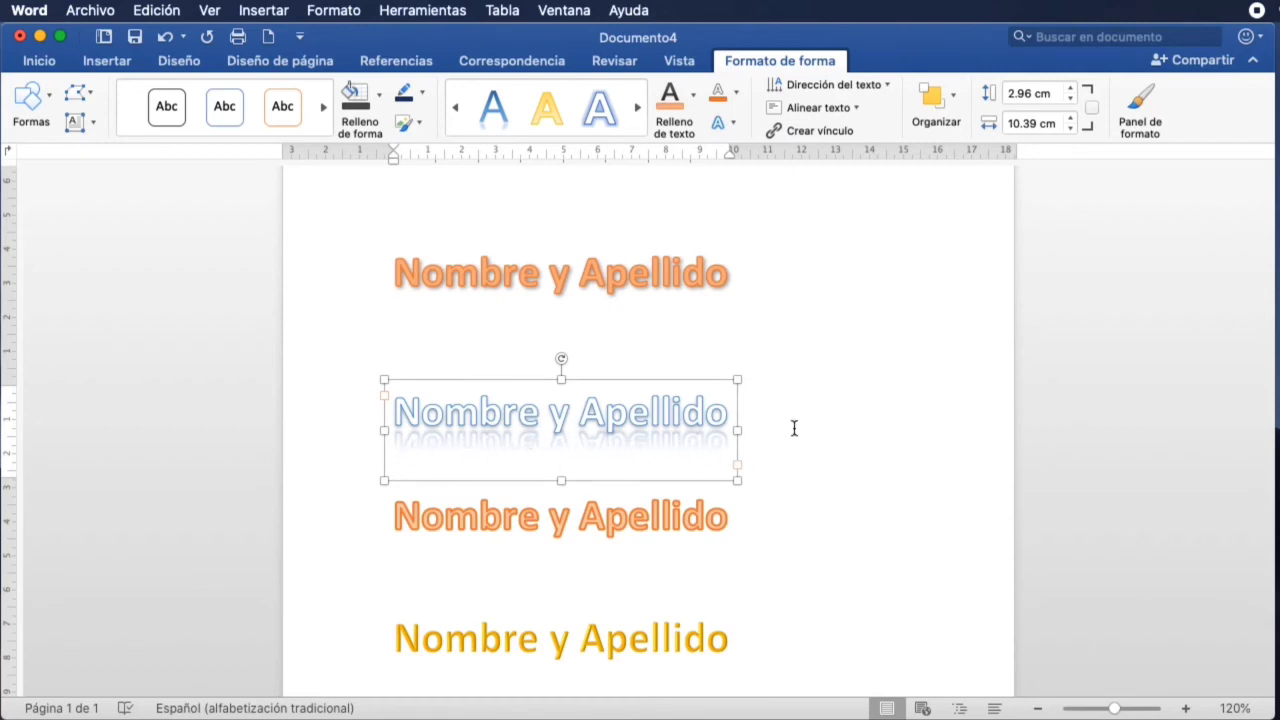
Fill the background of the third, orange WordArt with the blue theme colour.
left_click(670, 518)
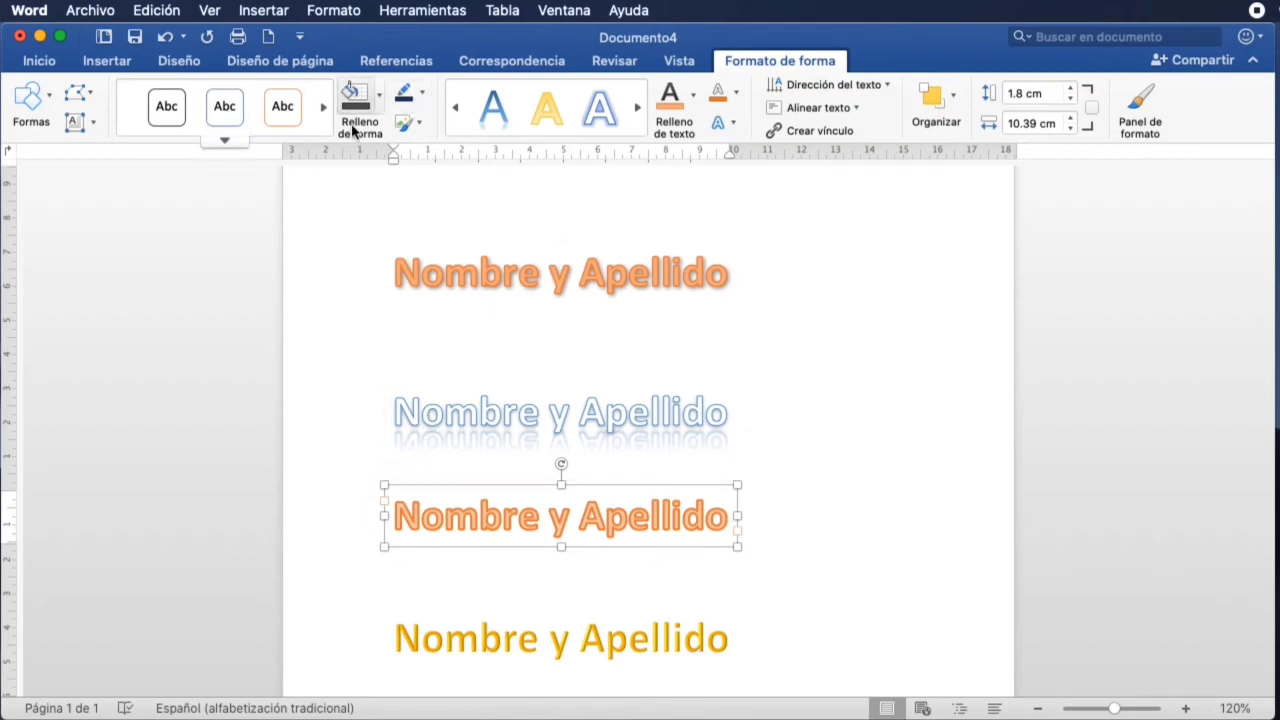
left_click(381, 102)
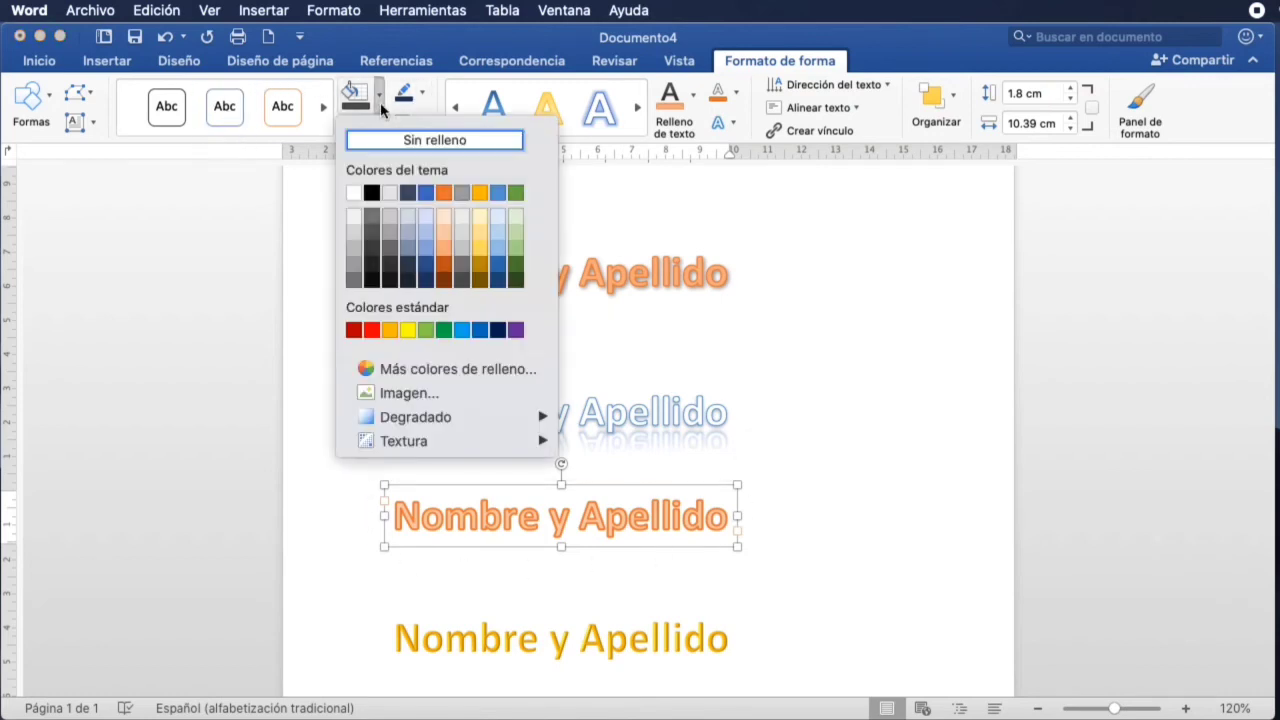
left_click(426, 194)
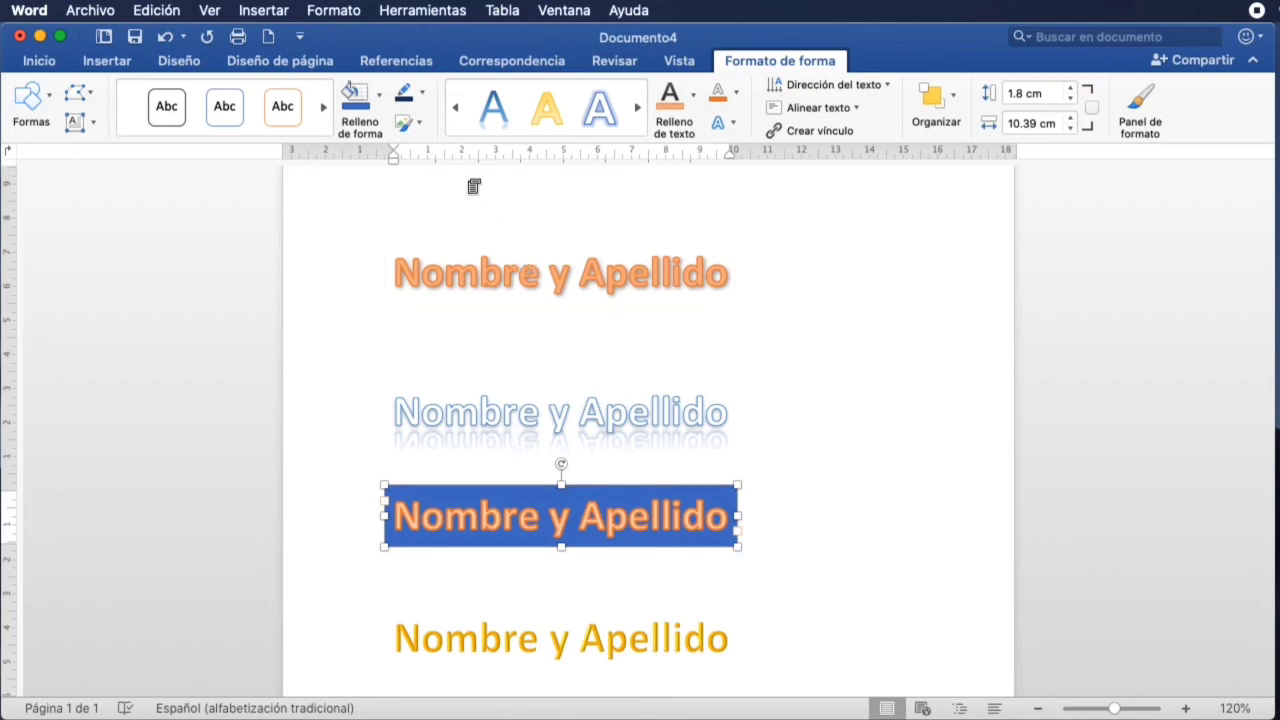
Transform the gold WordArt with the Retorcer warp whose upper edge dips in the middle.
left_click(656, 620)
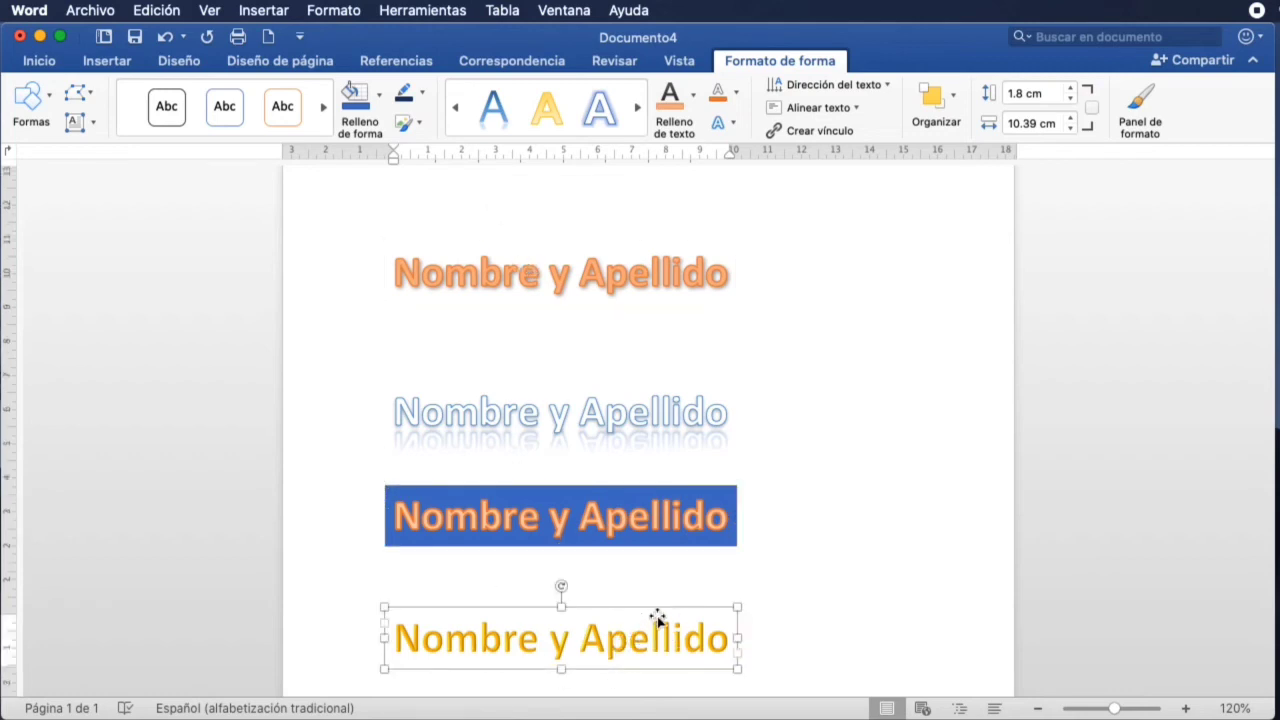
left_click(733, 124)
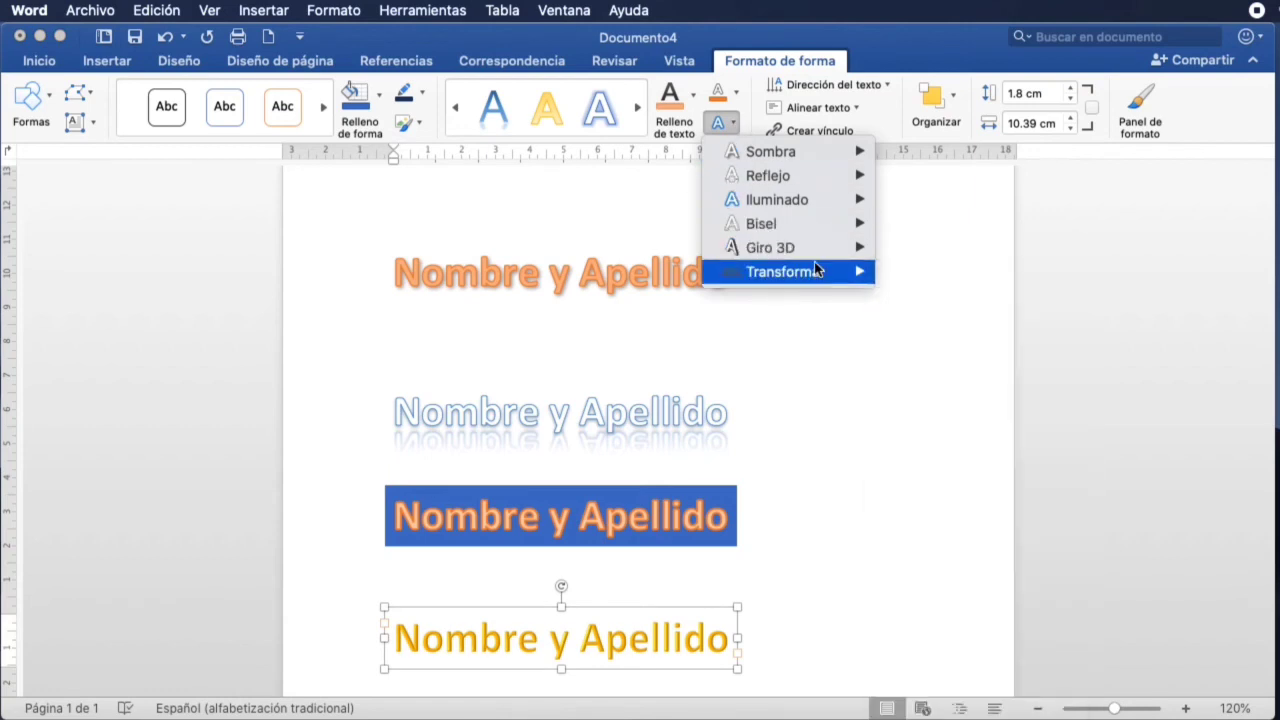
mouse_move(816, 271)
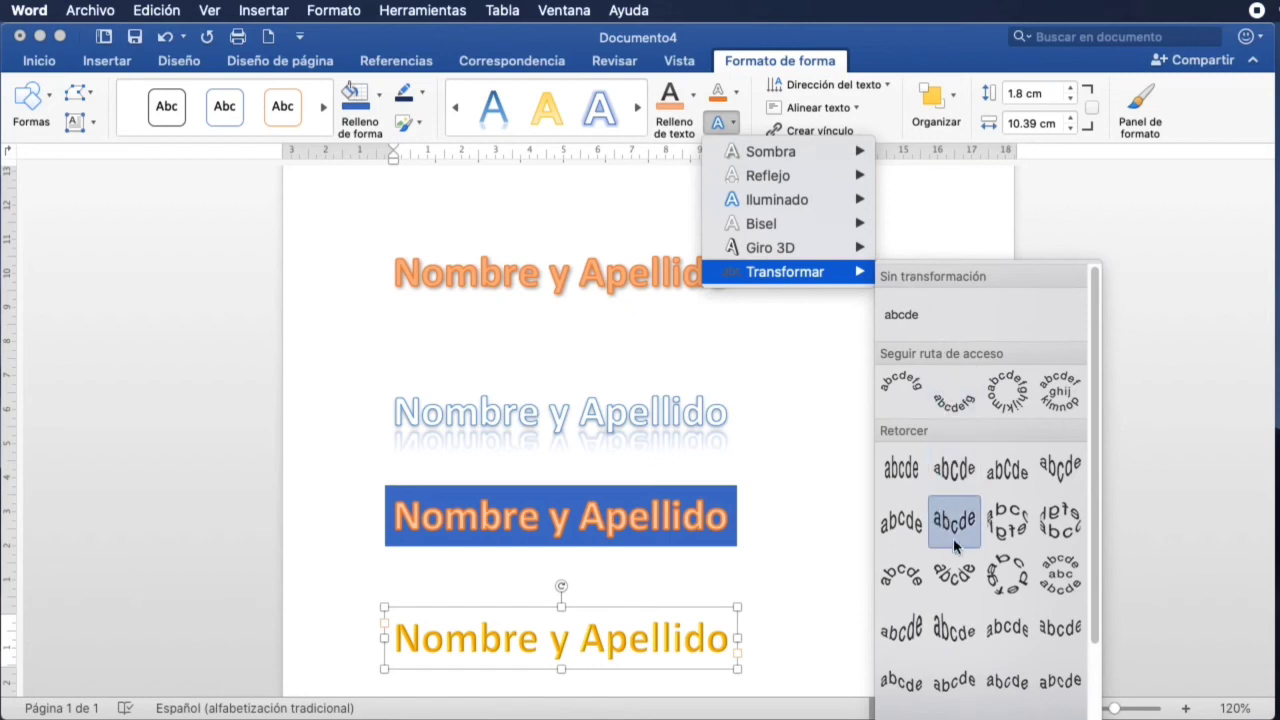
scroll(1015, 640, "down", 3)
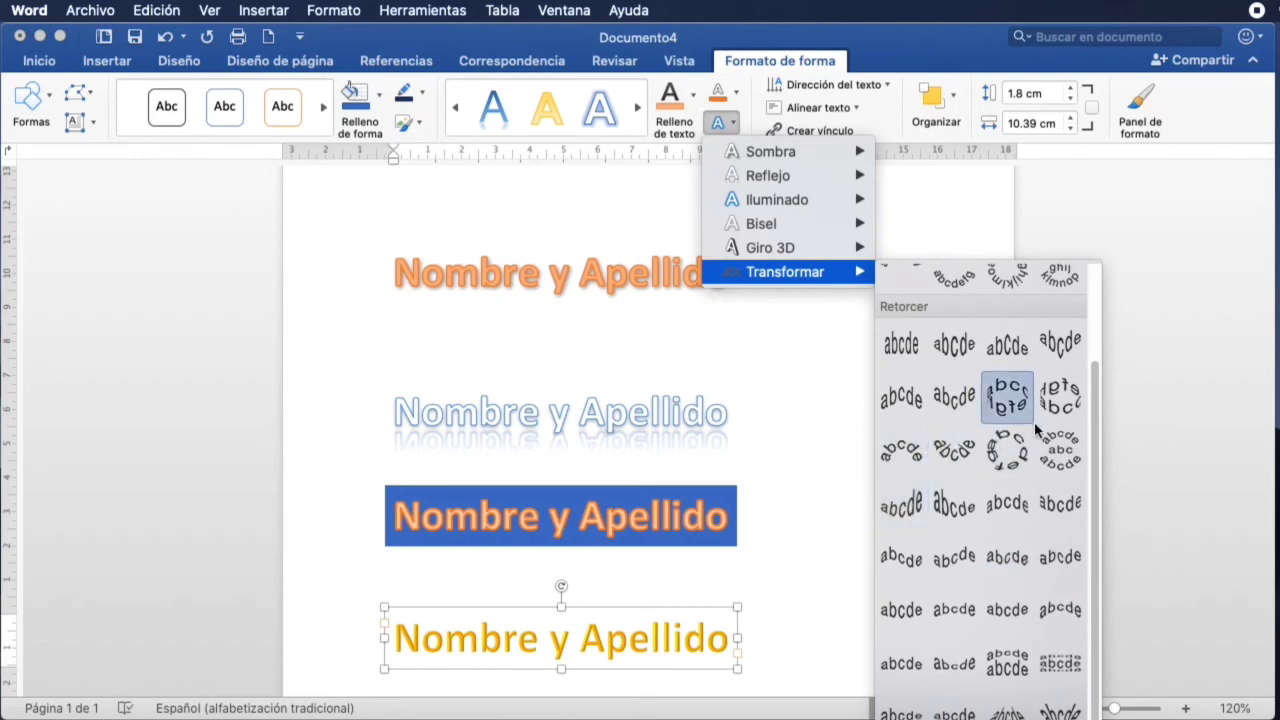
left_click(957, 665)
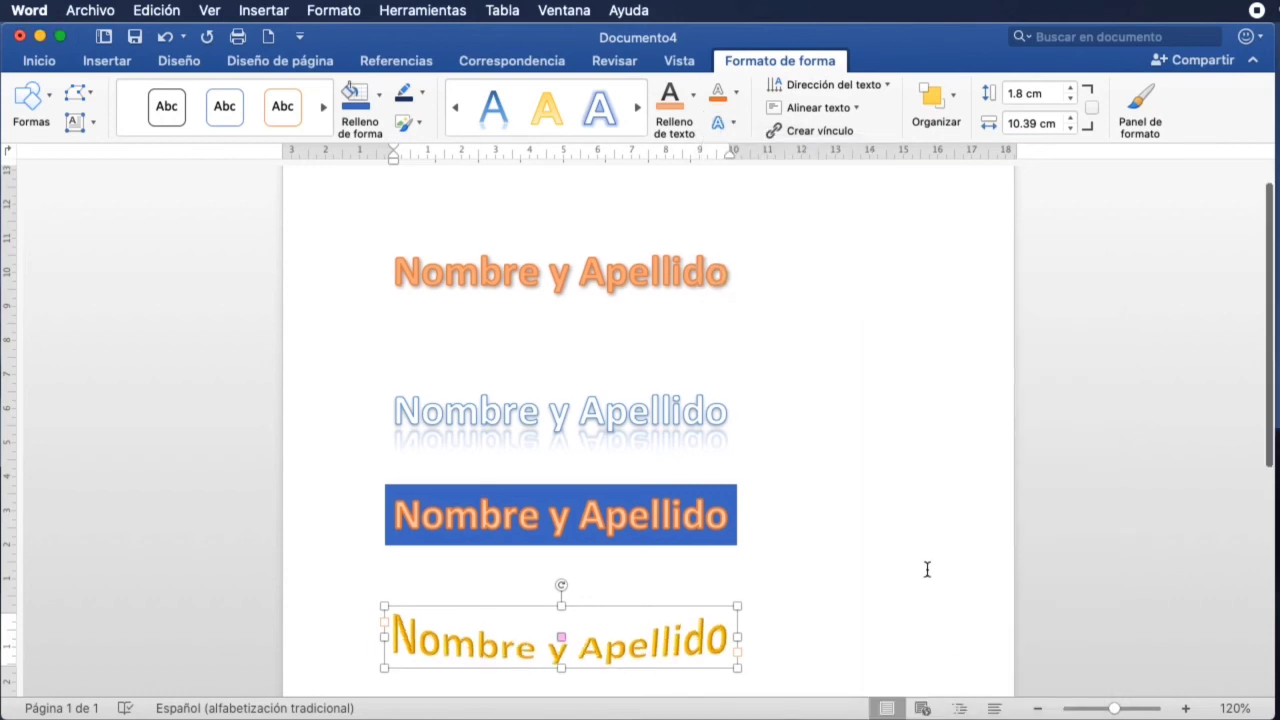
Apply the first bevel preset of the second row to the gold WordArt's text.
scroll(925, 568, "down", 3)
scroll(925, 568, "down", 3)
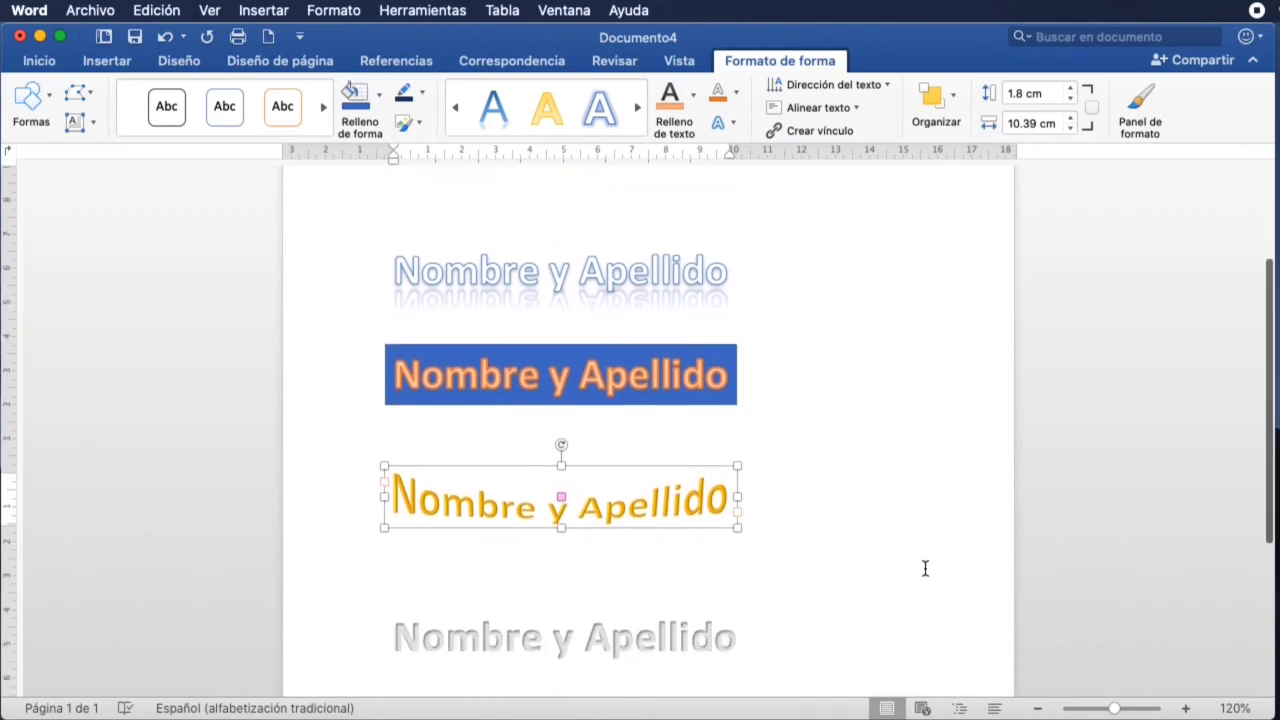
left_click(732, 124)
mouse_move(808, 232)
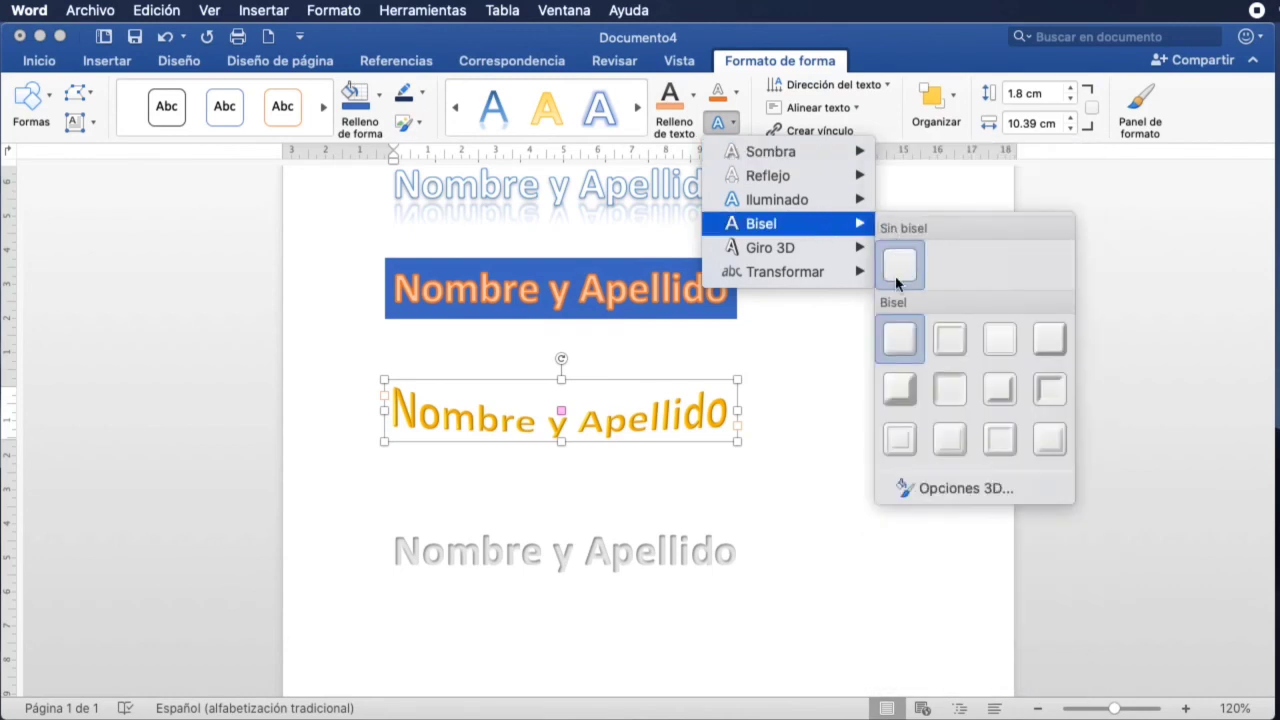
left_click(897, 390)
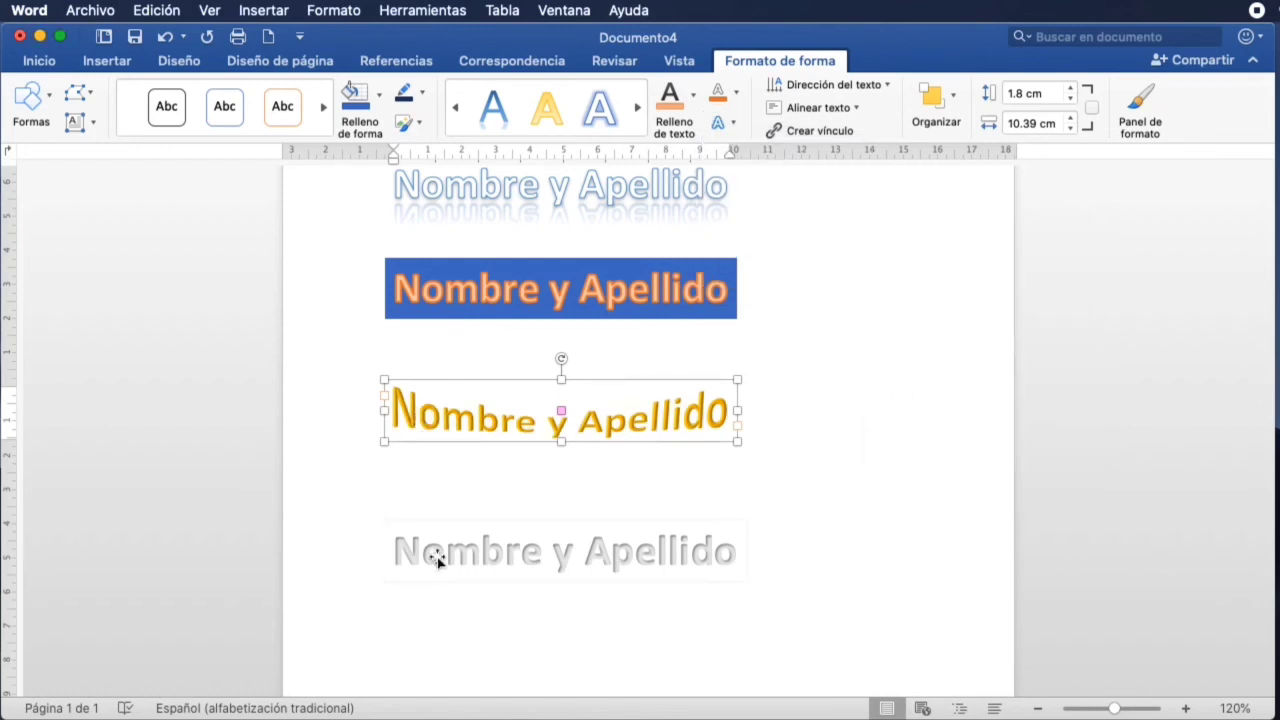
Fill the background of the light grey embossed WordArt with dark grey.
left_click(520, 527)
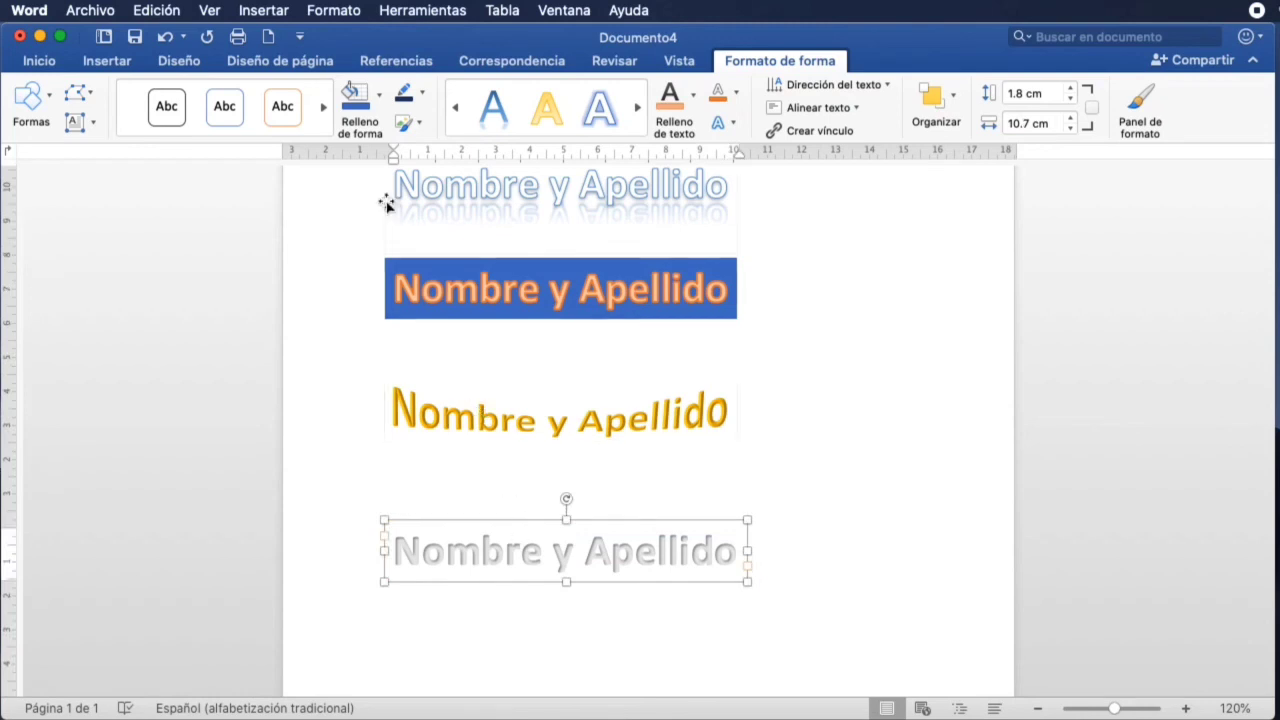
left_click(382, 103)
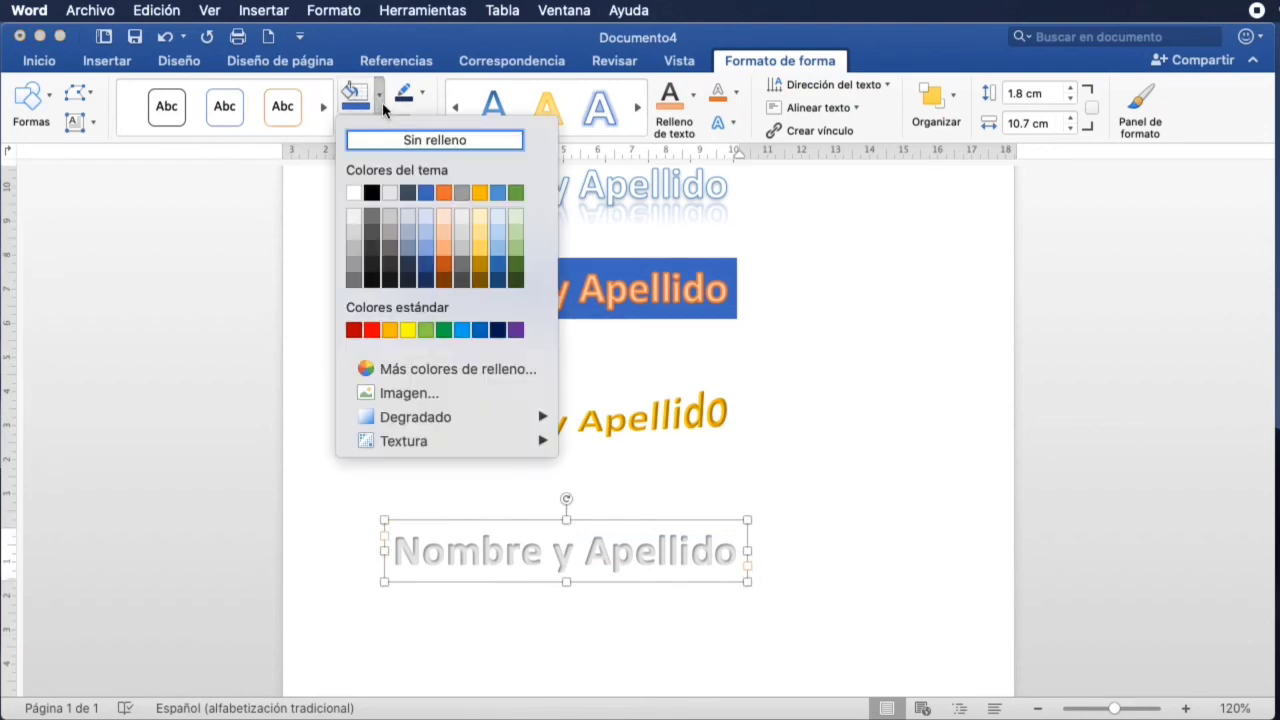
left_click(372, 232)
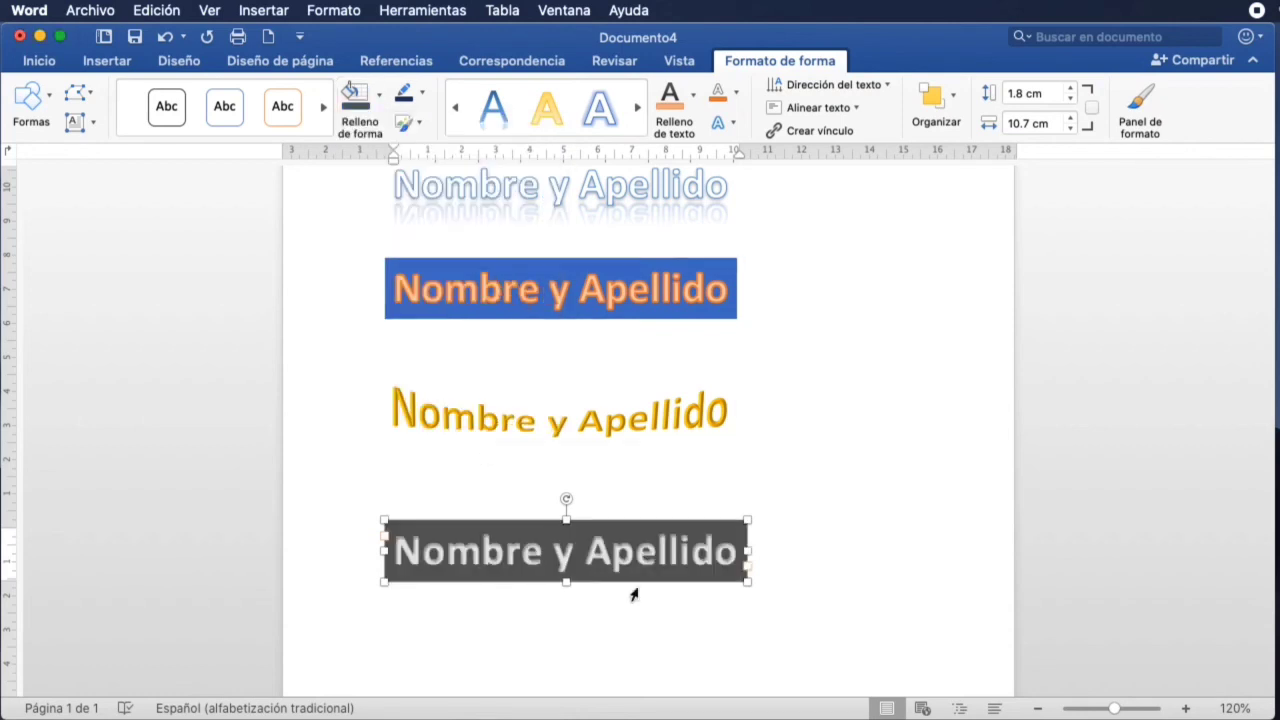
Apply the last bevel preset of the first row to the text on the dark grey background.
left_click(736, 123)
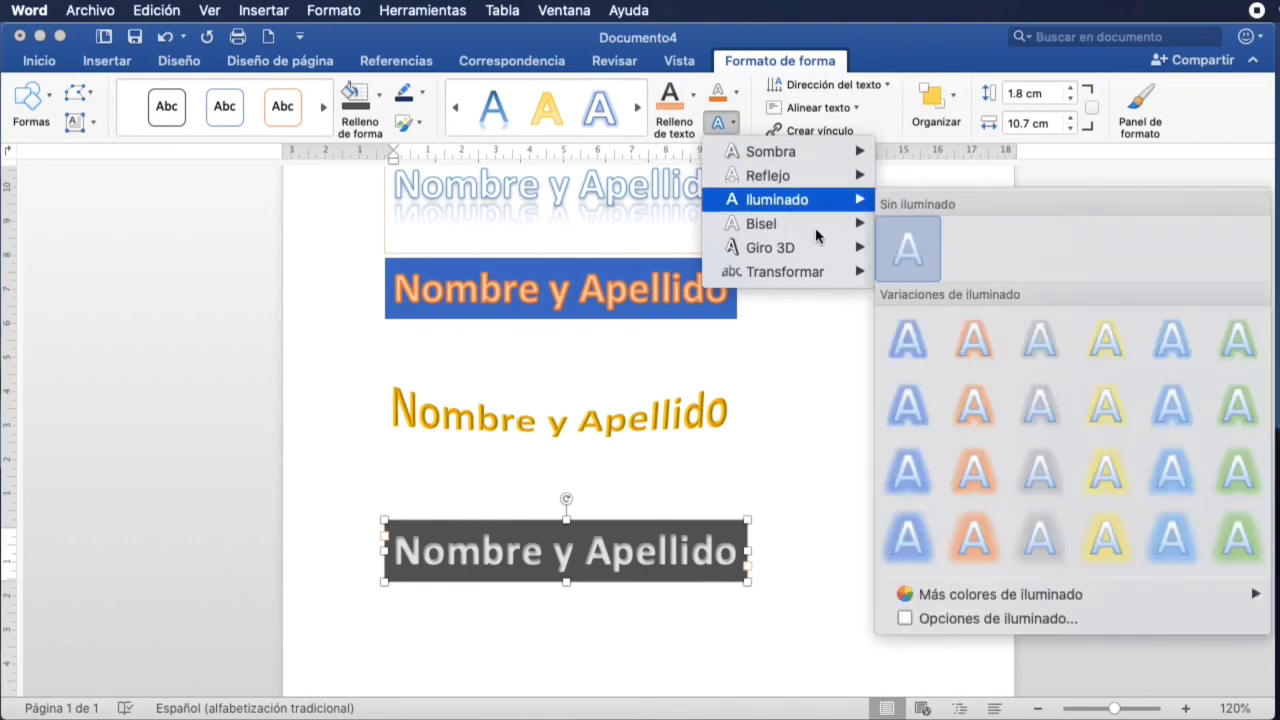
mouse_move(808, 229)
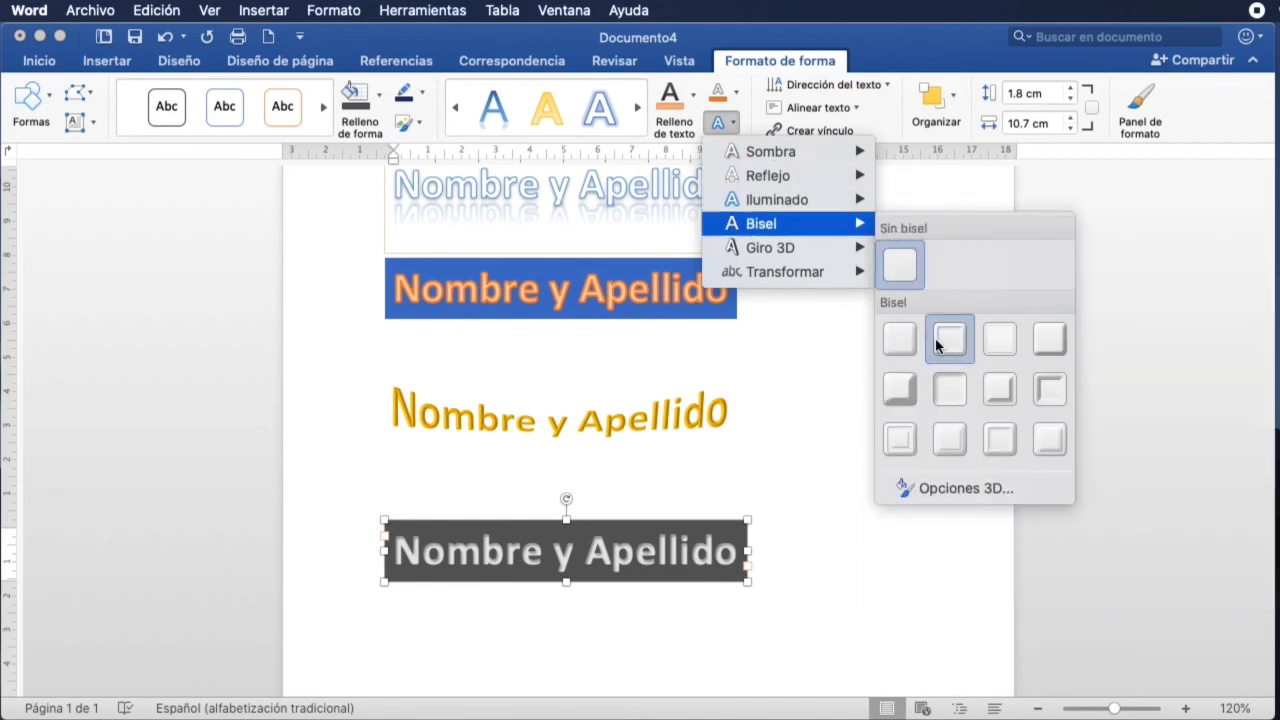
left_click(1052, 340)
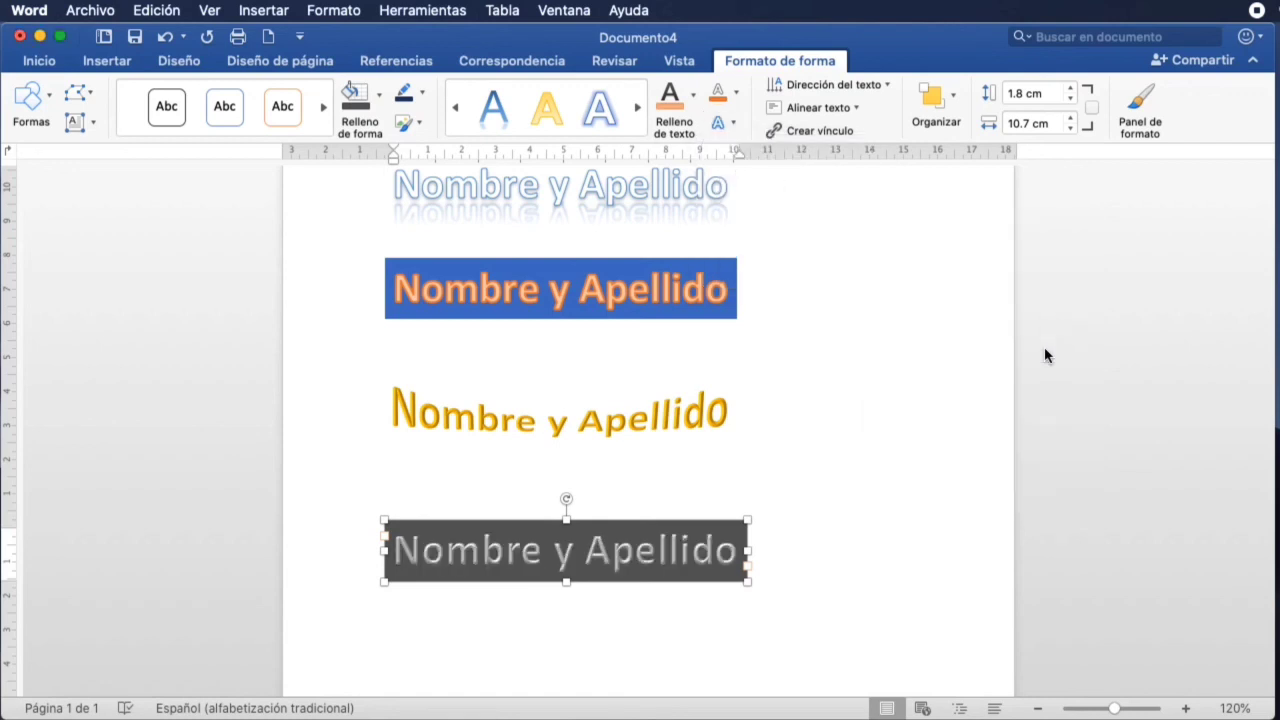
Apply the second perspective 3D rotation preset of the third row to the text on the dark grey background.
left_click(731, 122)
mouse_move(808, 250)
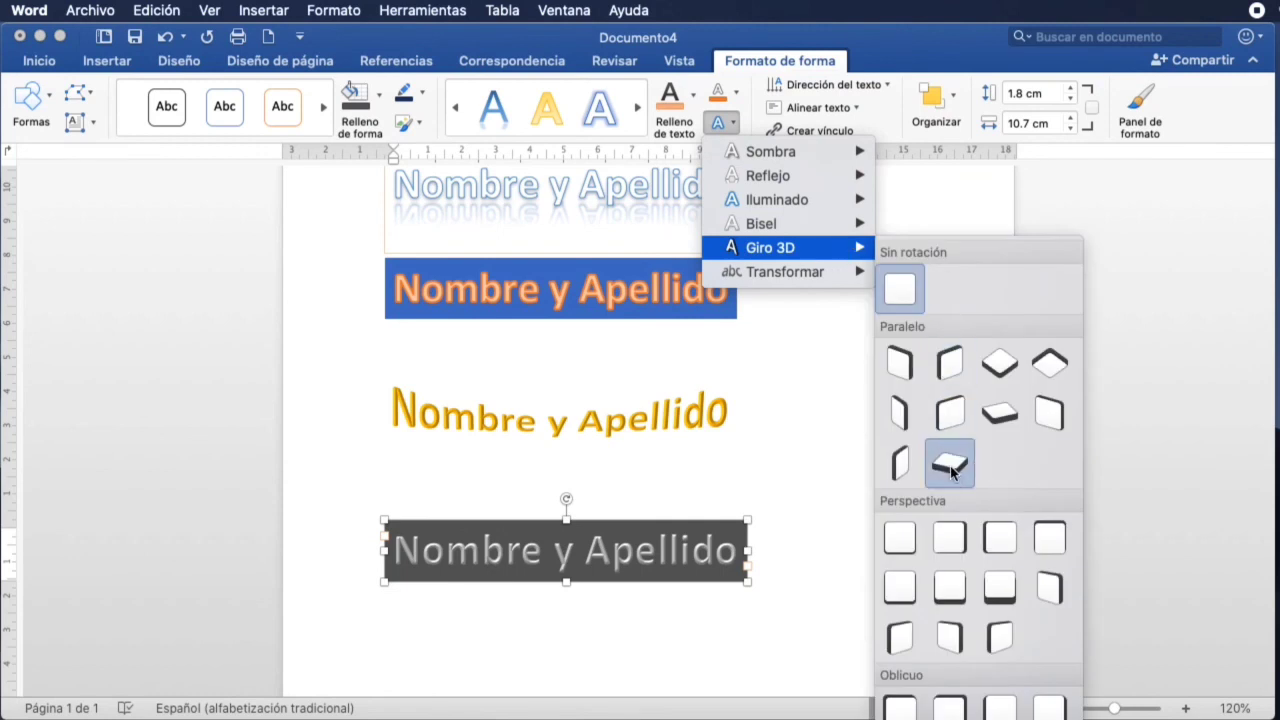
left_click(949, 640)
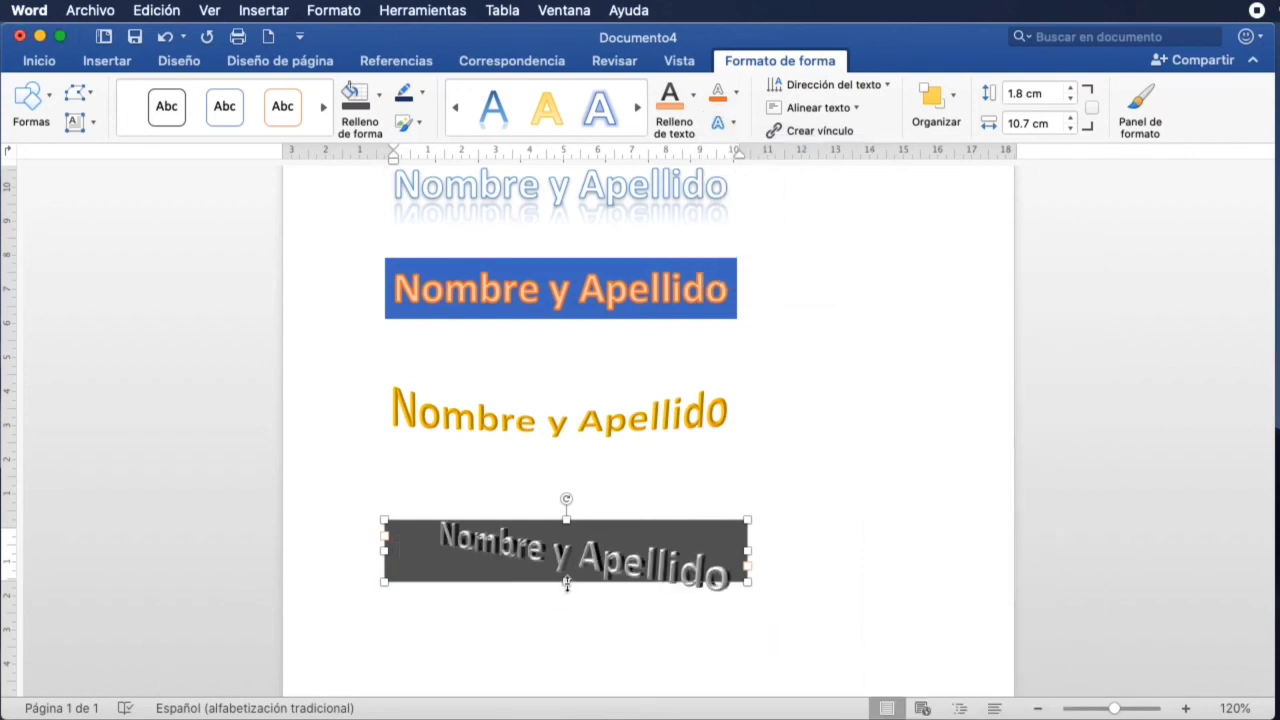
Resize the dark grey WordArt box to about 2.24 cm high, keeping its width, and deselect it.
left_click_drag(566, 584, 566, 628)
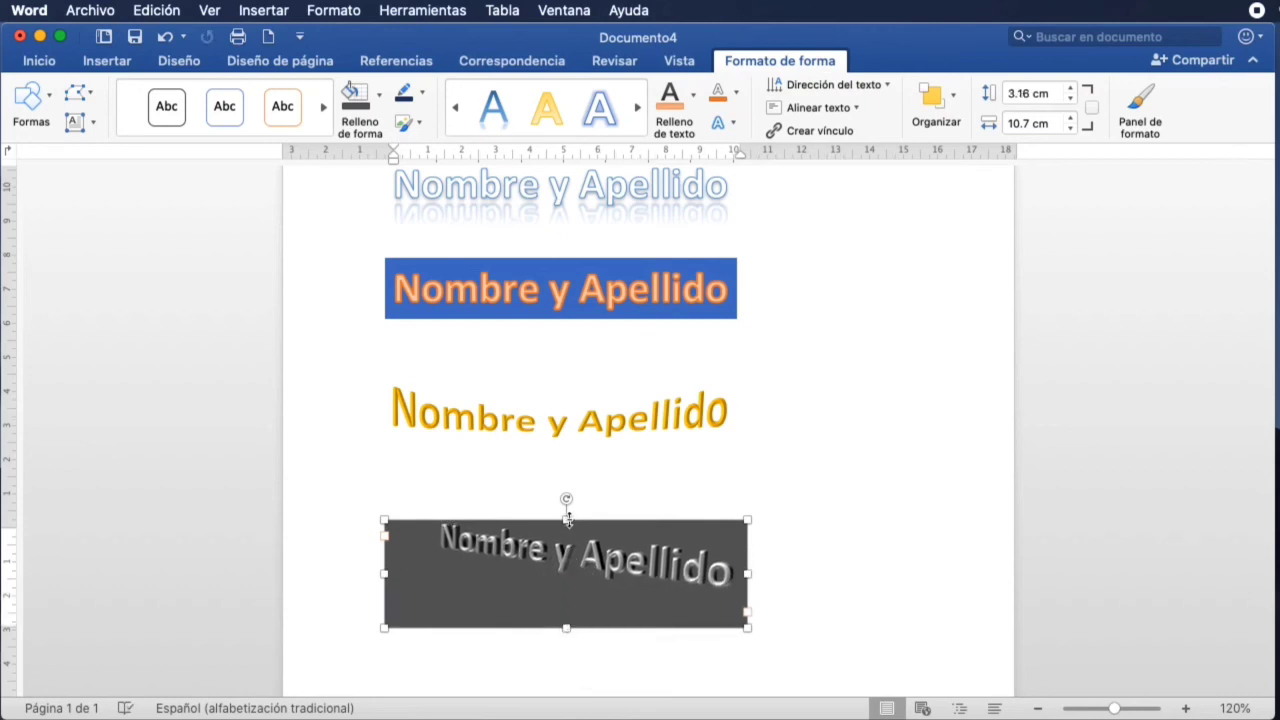
mouse_move(566, 519)
left_mouse_down()
mouse_move(566, 497)
mouse_move(566, 519)
left_mouse_up()
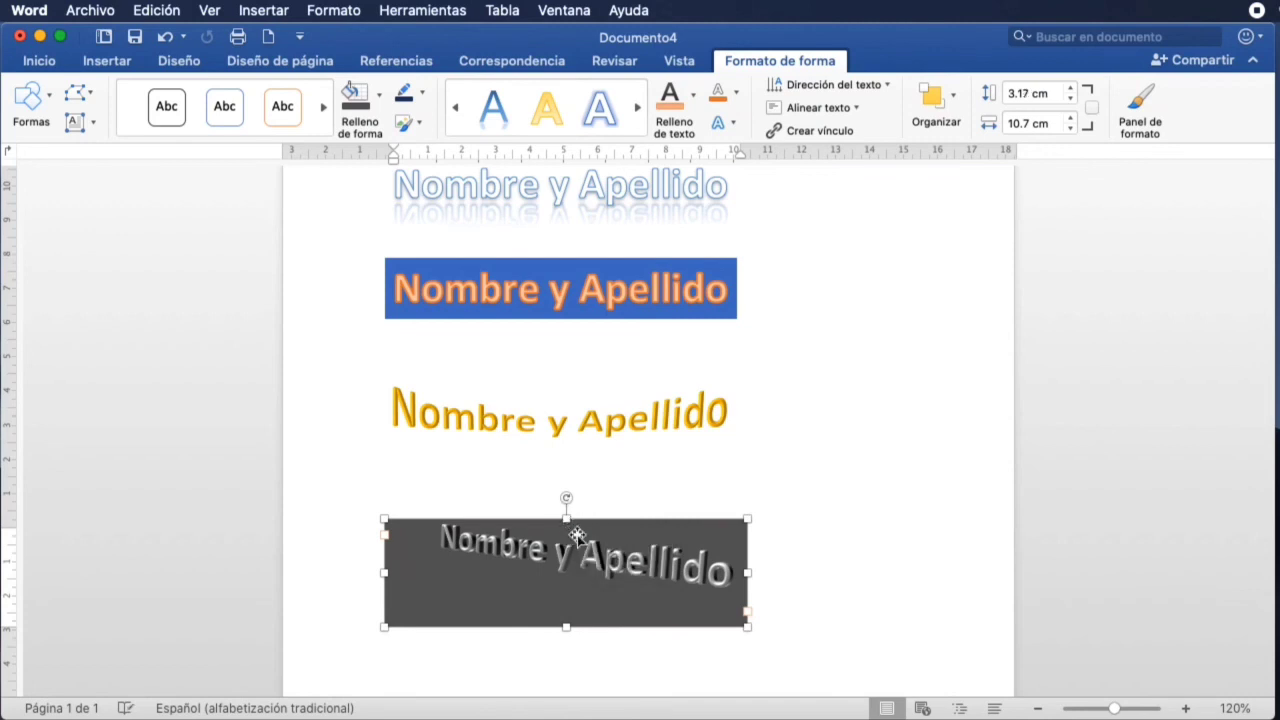
left_click_drag(566, 627, 573, 596)
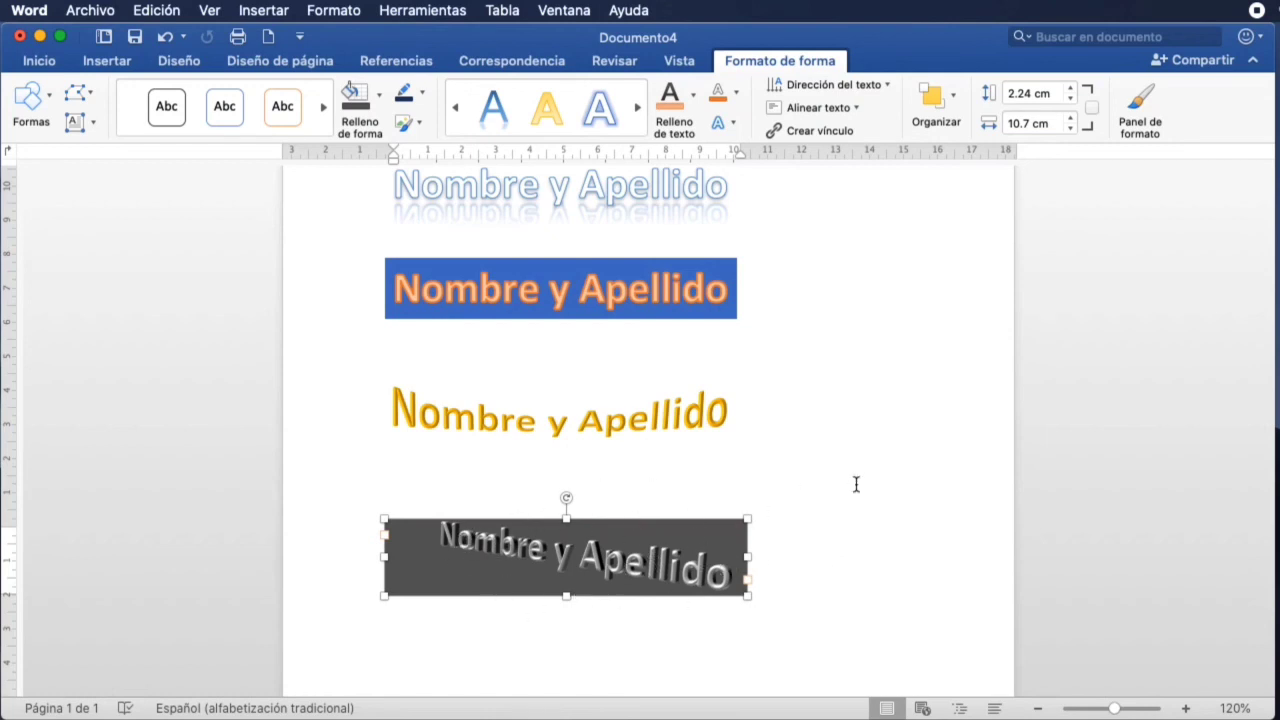
left_click(863, 424)
Review all five formatted "Nombre y Apellido" WordArt texts from the start to the end of the page.
scroll(864, 426, "up", 1)
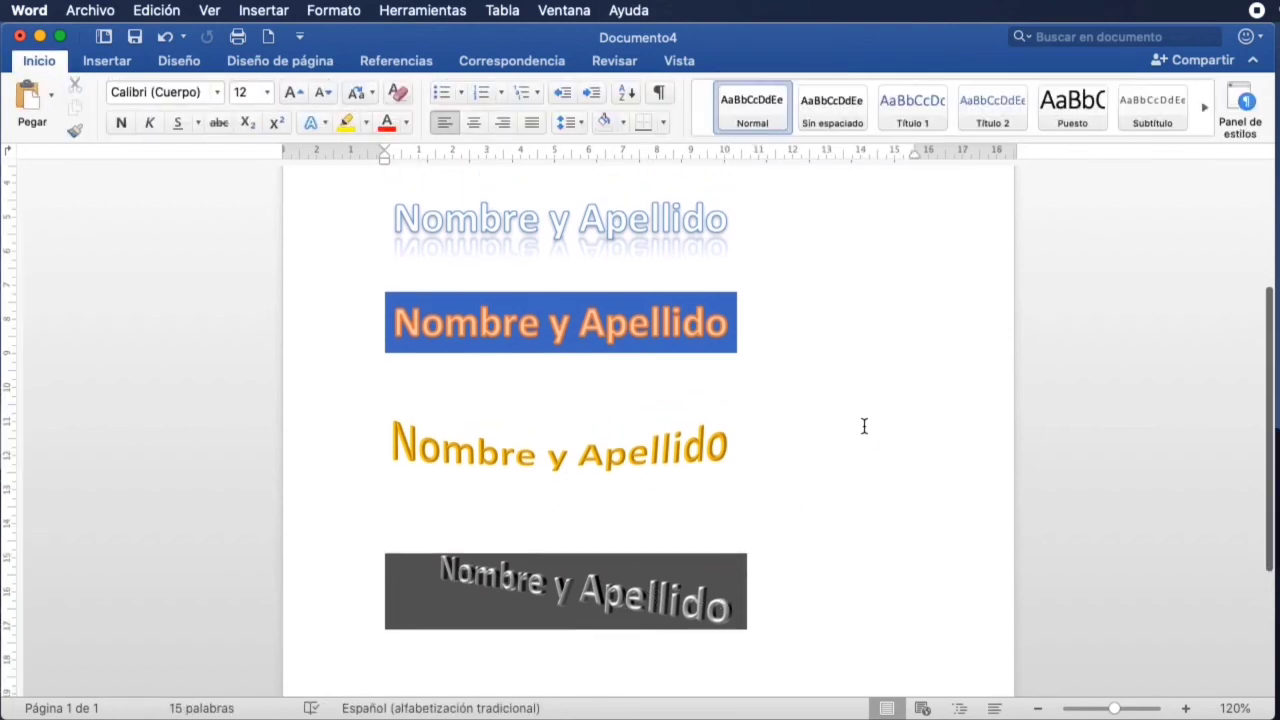
scroll(864, 426, "up", 5)
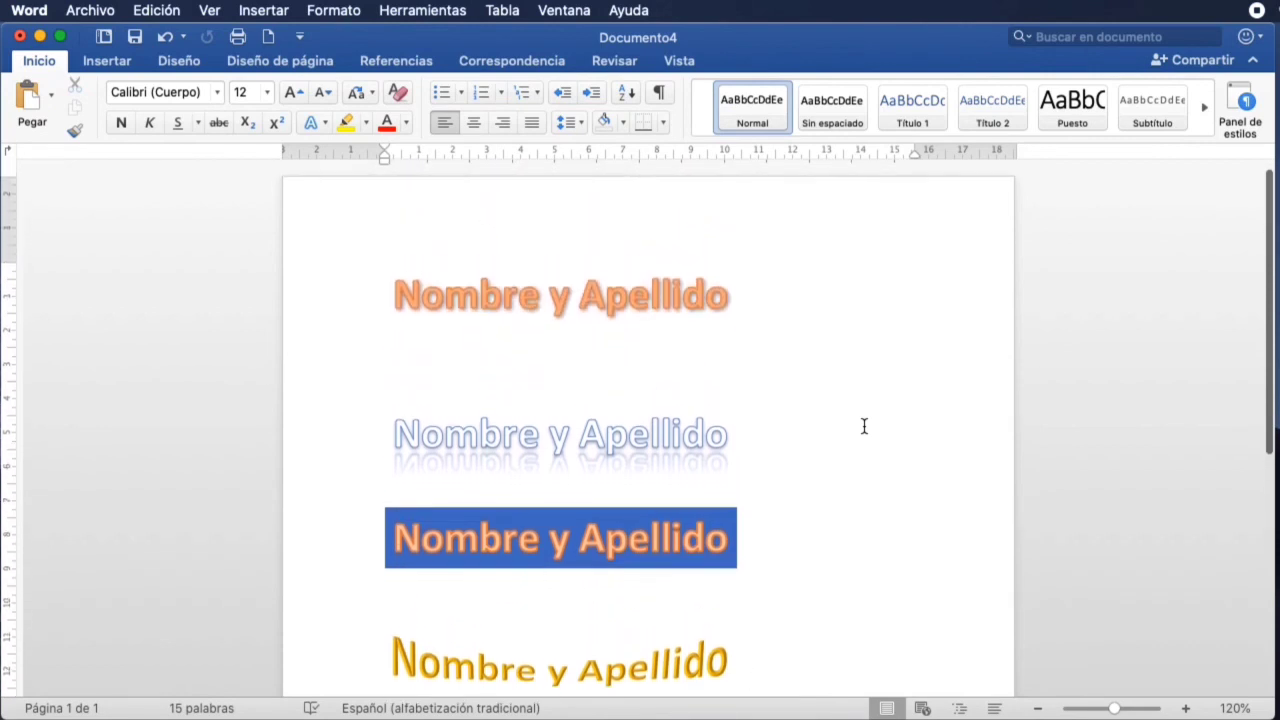
scroll(864, 426, "down", 6)
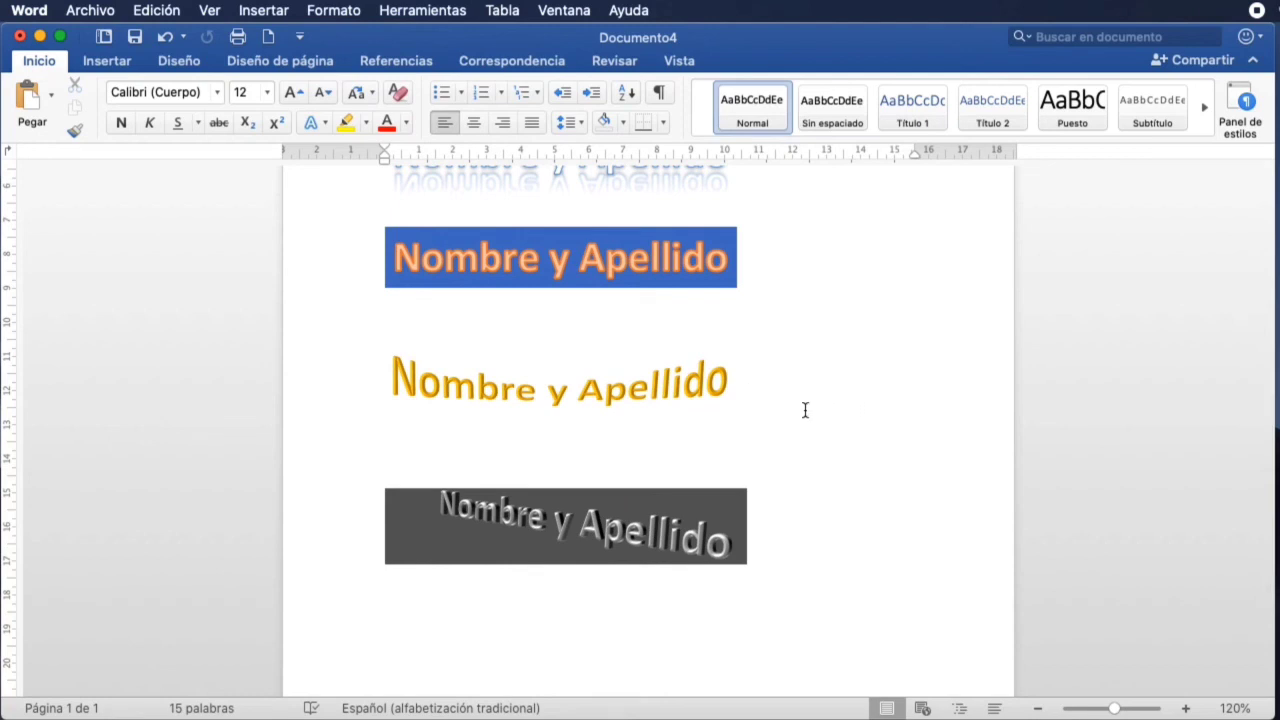
scroll(801, 384, "up", 6)
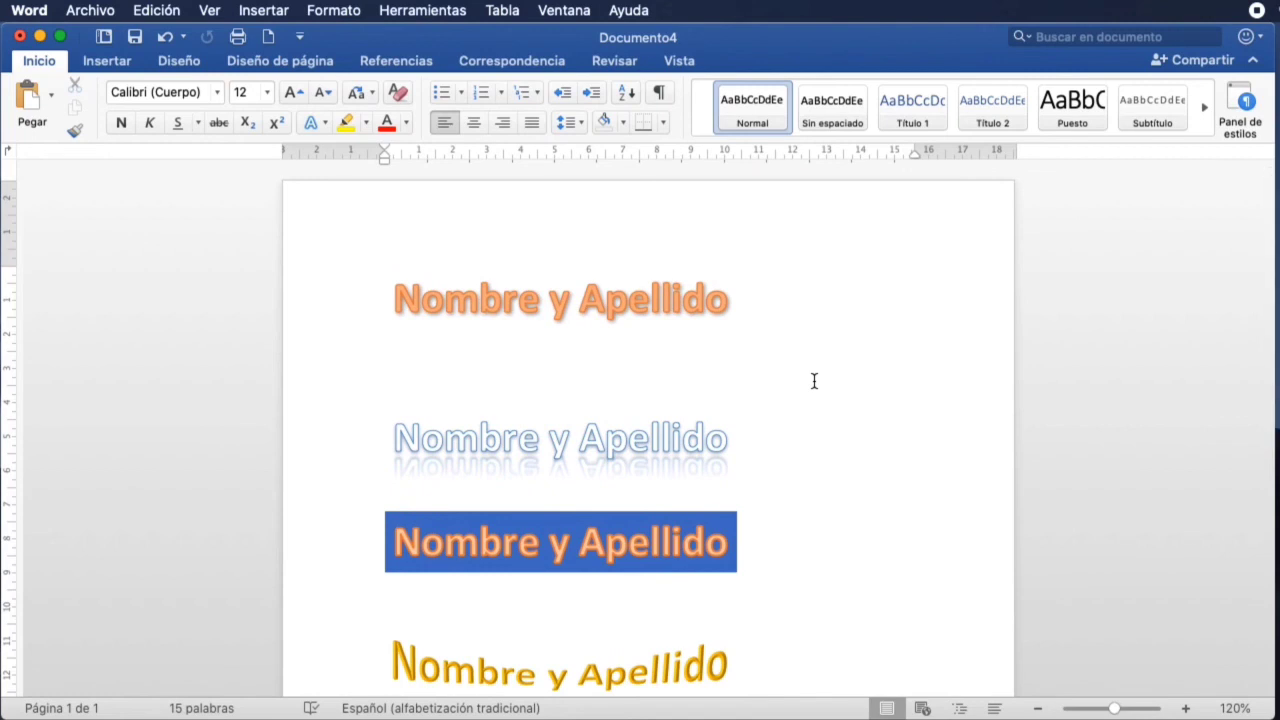
scroll(814, 381, "down", 4)
scroll(814, 380, "down", 3)
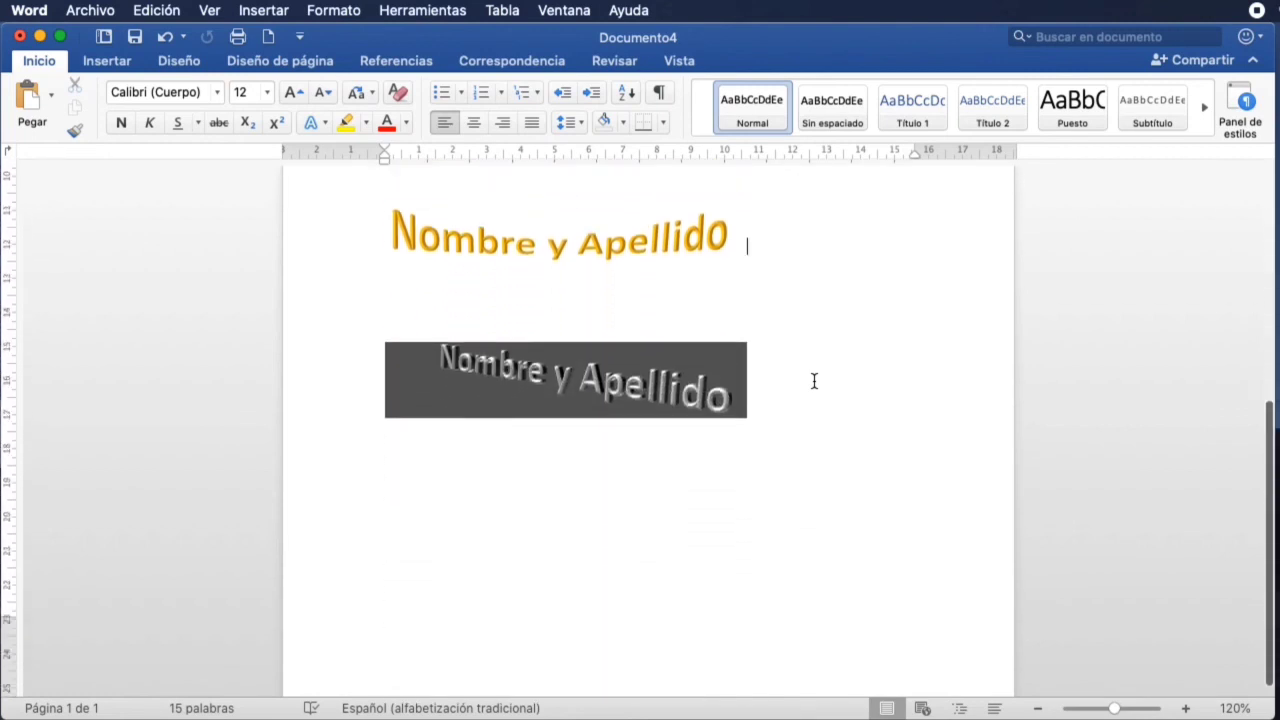
scroll(814, 380, "up", 6)
scroll(814, 380, "up", 3)
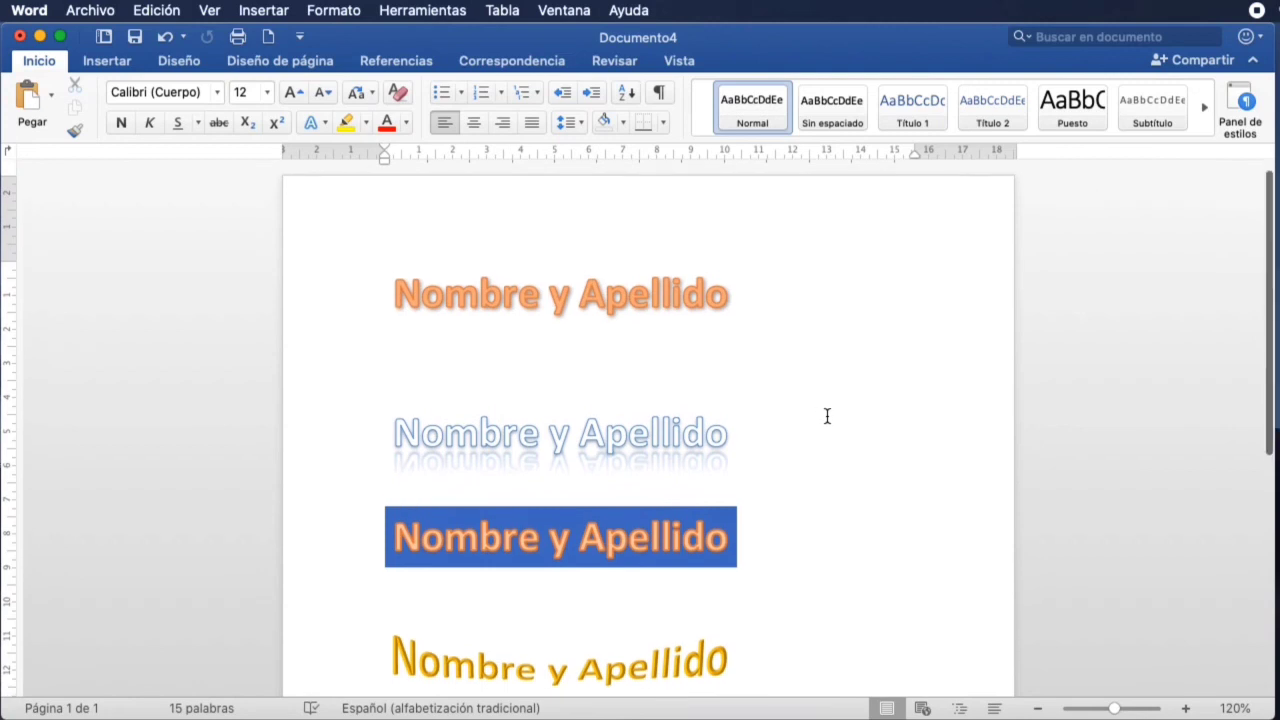
scroll(827, 416, "down", 8)
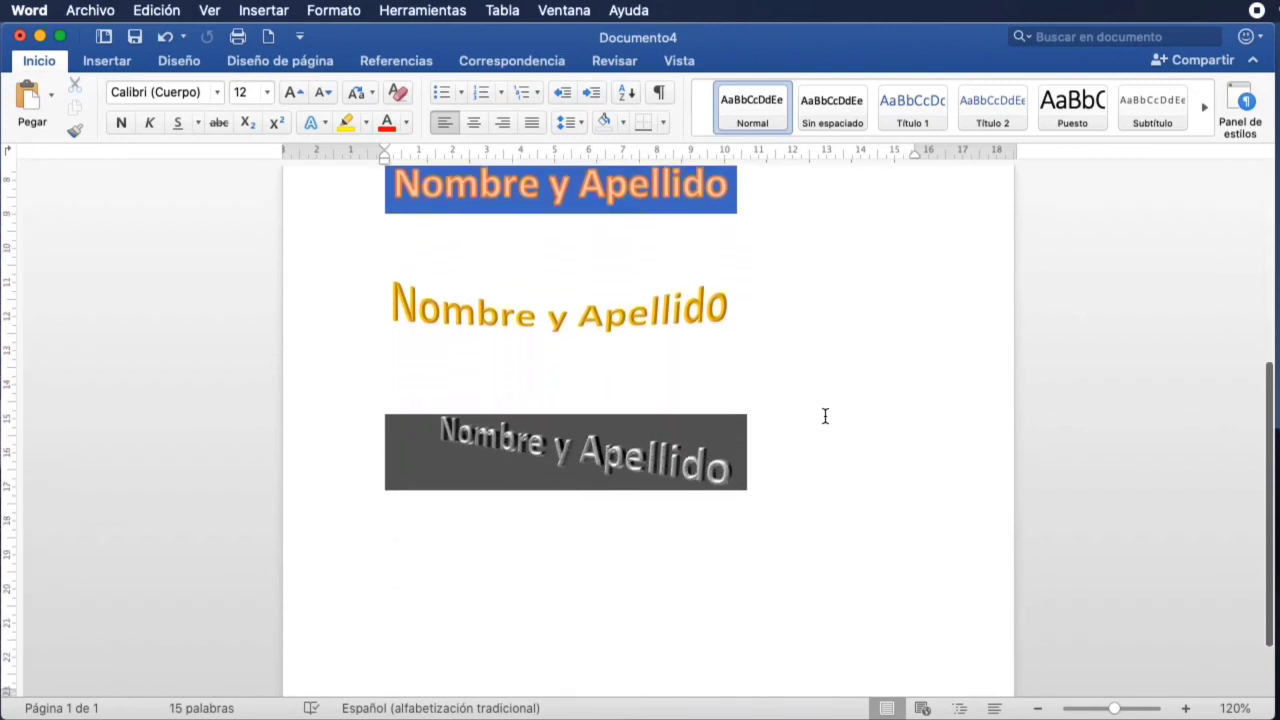
scroll(825, 416, "up", 8)
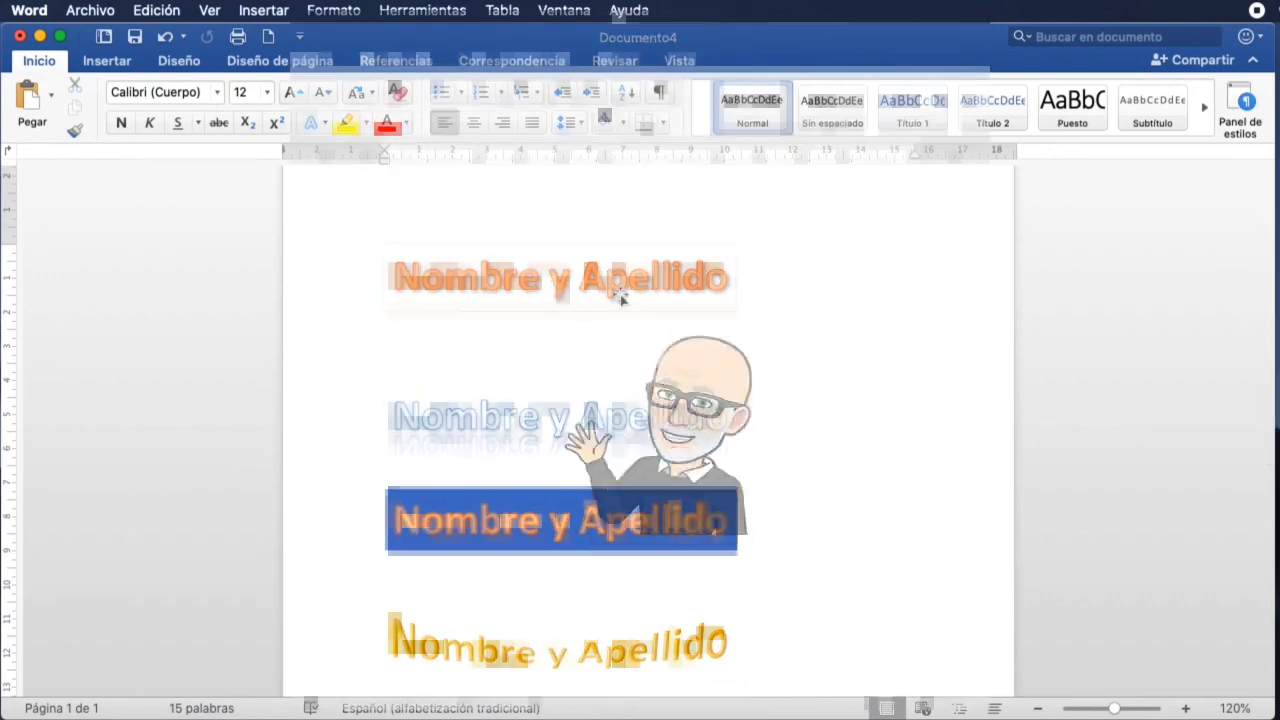